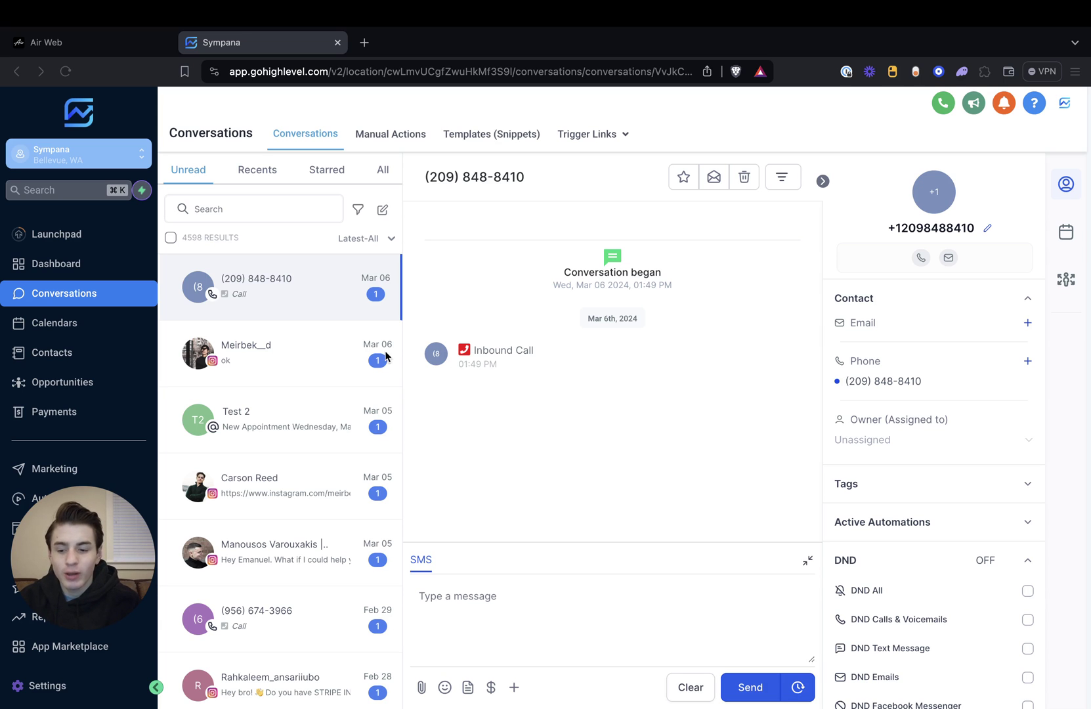
- Copy the account API key from GoHighLevel's Business Profile settings
left_click_drag(120, 554, 298, 418)
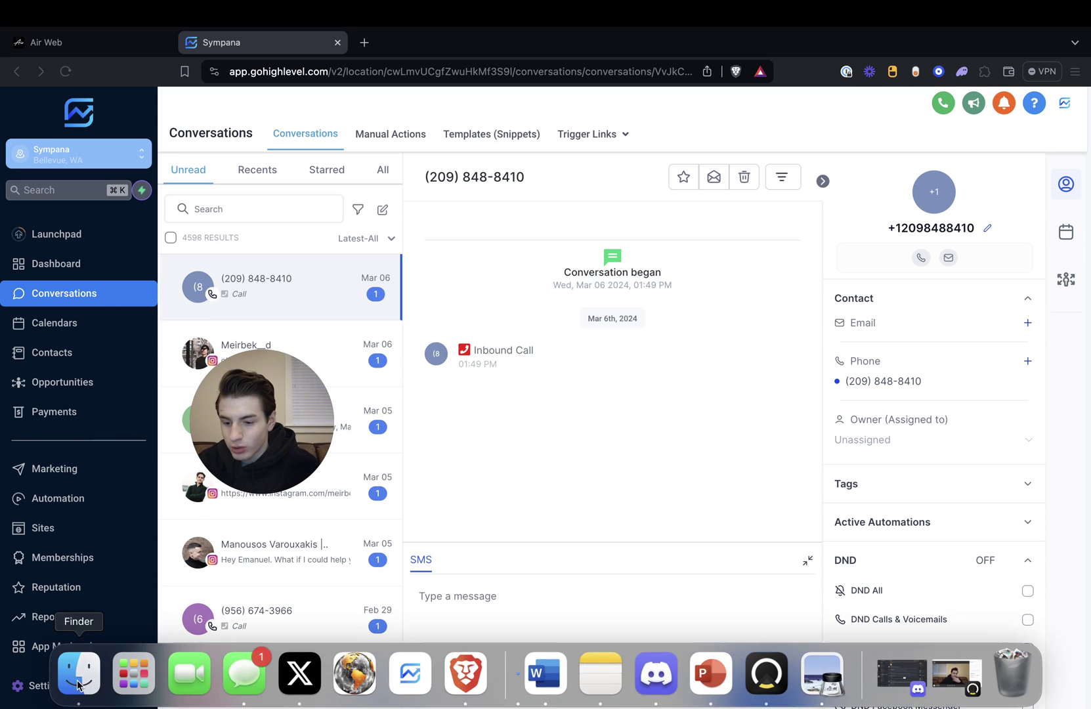
left_click(20, 690)
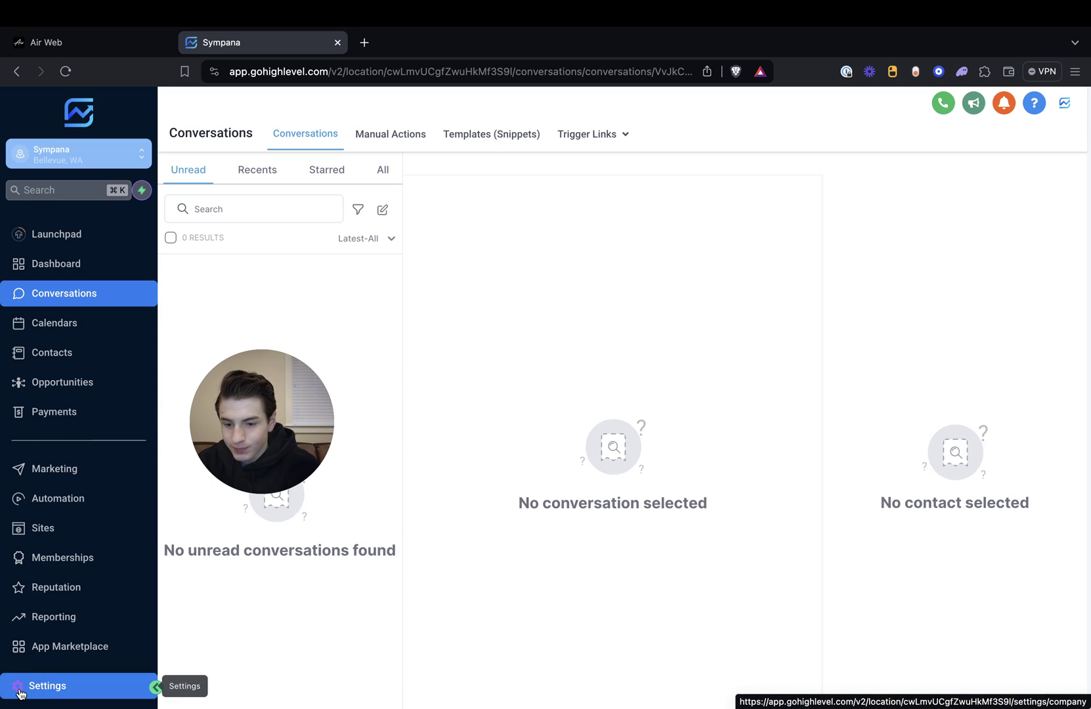
left_click_drag(211, 476, 64, 581)
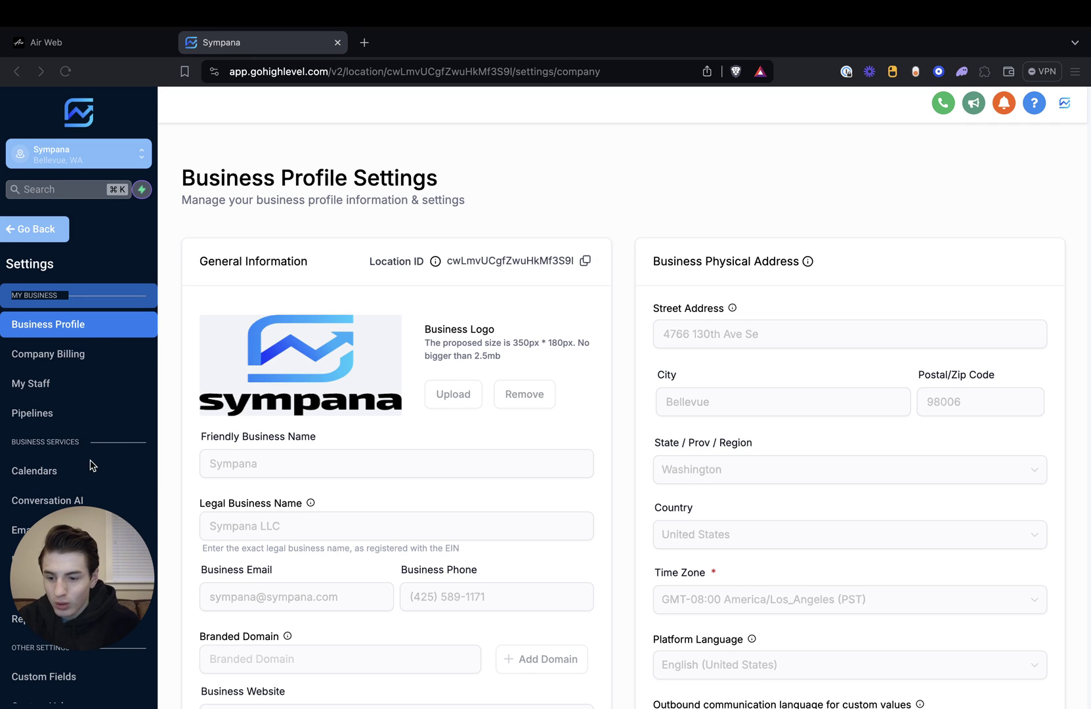
scroll(315, 449, "down", 3)
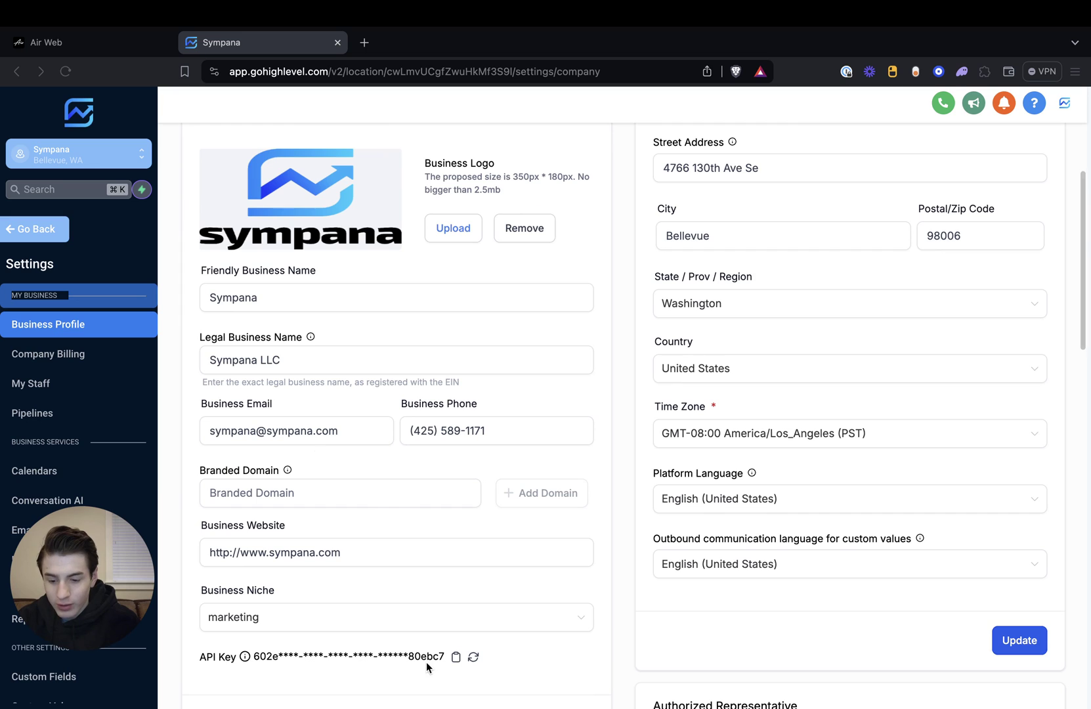
left_click(455, 656)
left_click(455, 656)
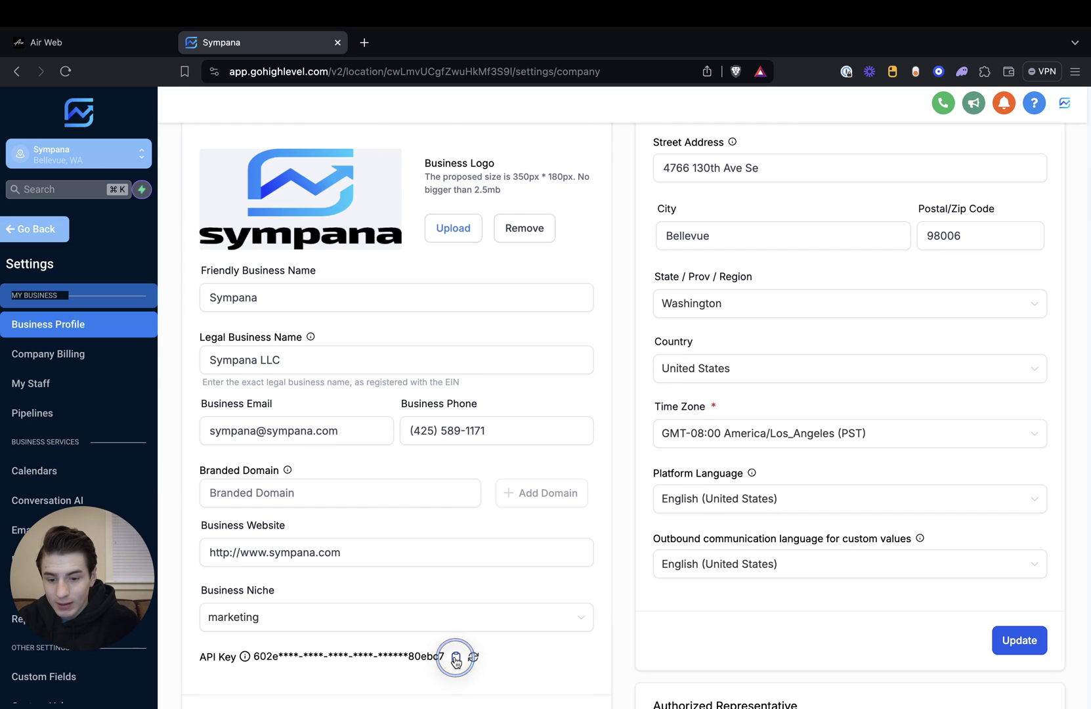
scroll(353, 400, "up", 3)
left_click(130, 46)
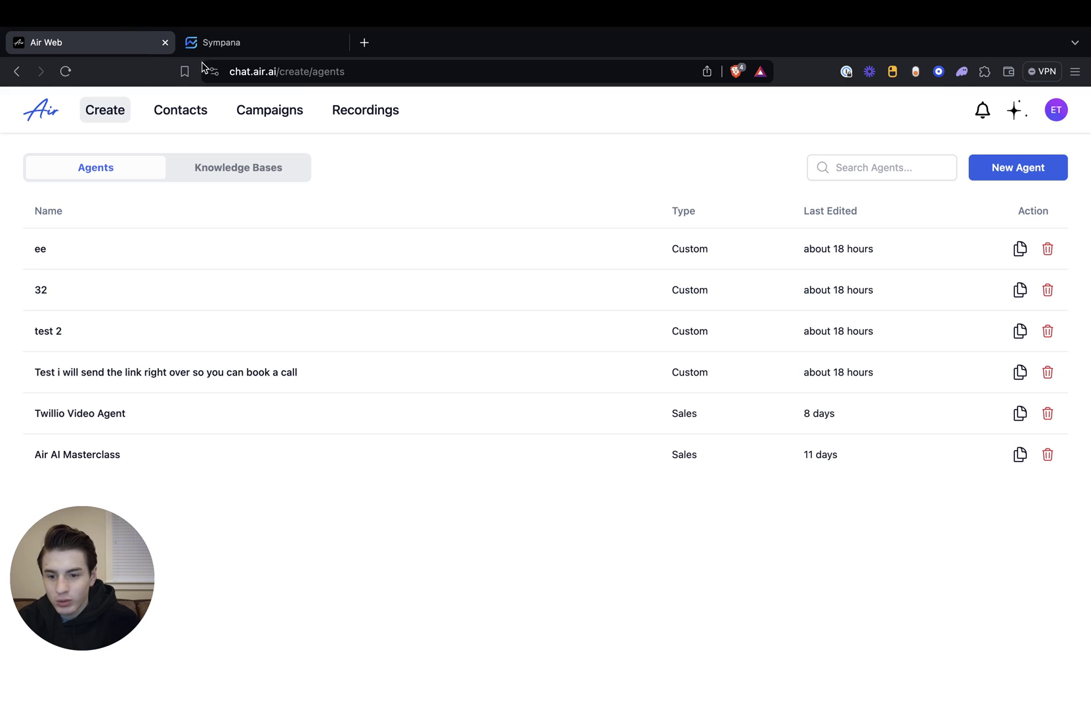
- Save Air AI's Integrations settings with the GoHighLevel key in the GHL API Key field
left_click(1060, 106)
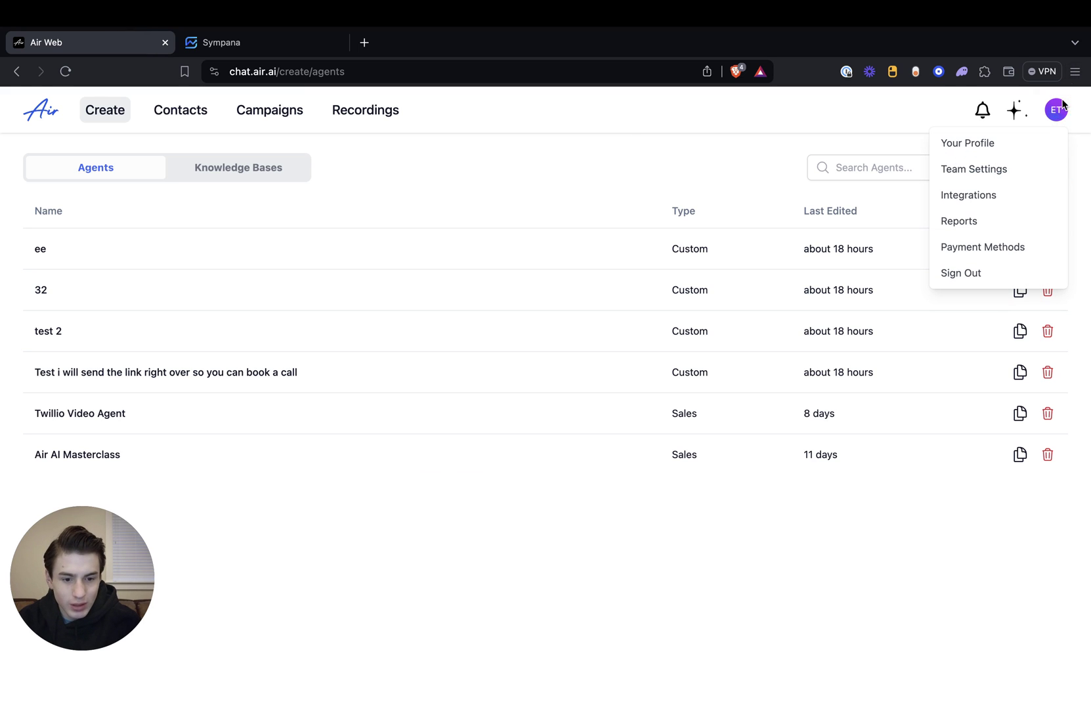
left_click(1002, 198)
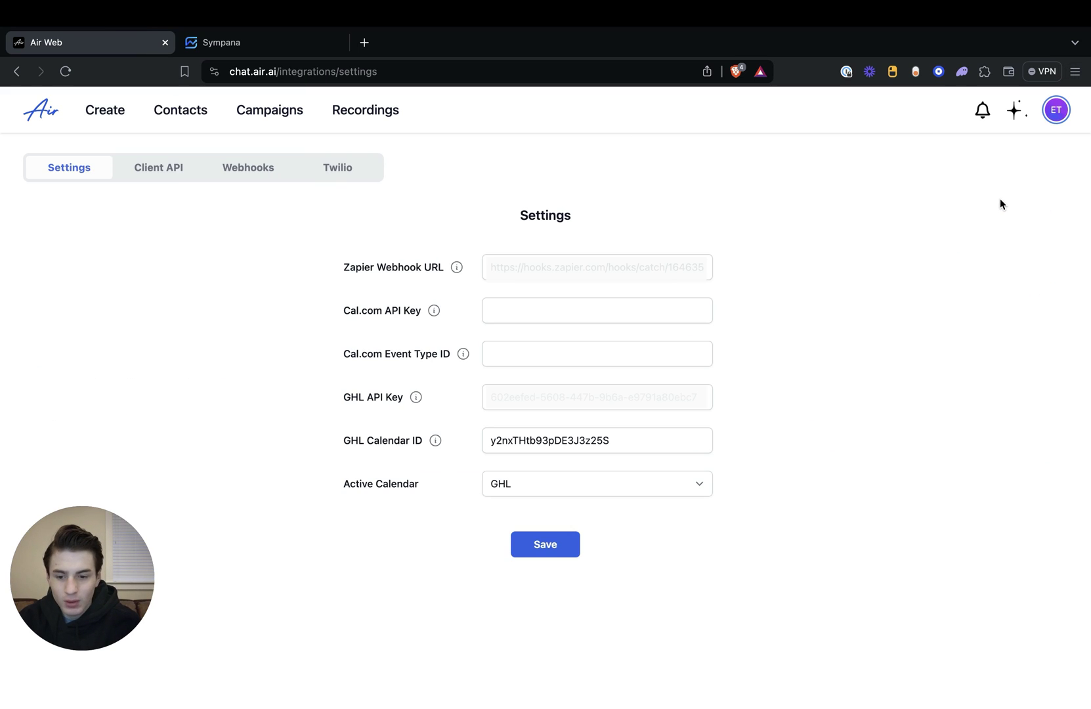
left_click(574, 407)
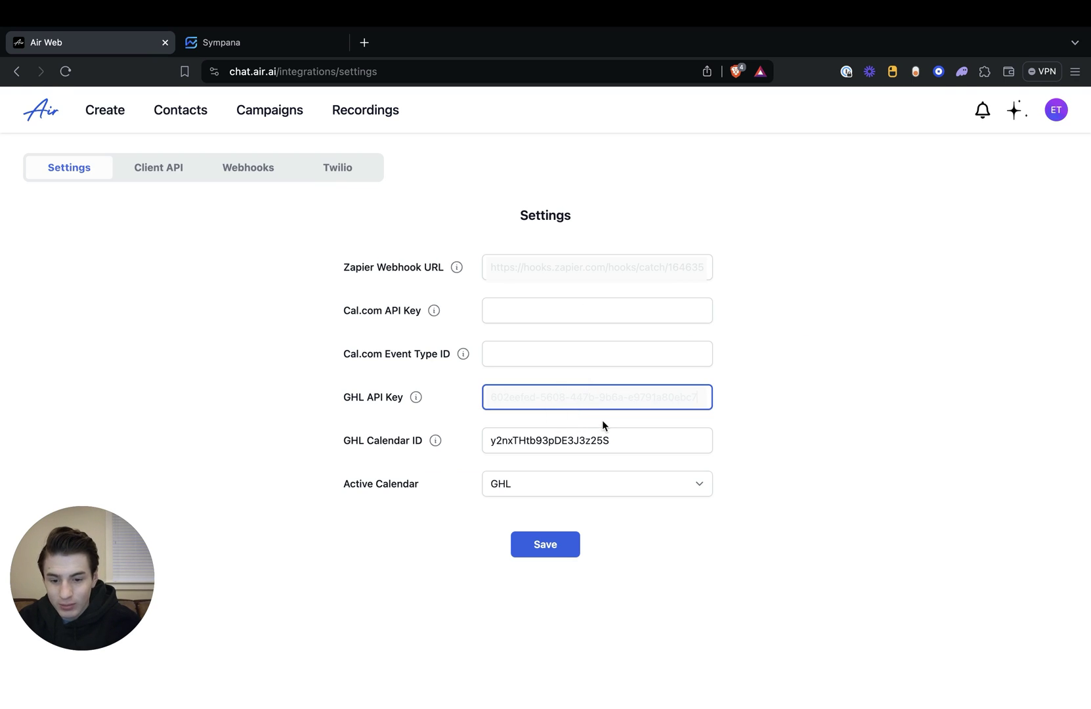
left_click(533, 546)
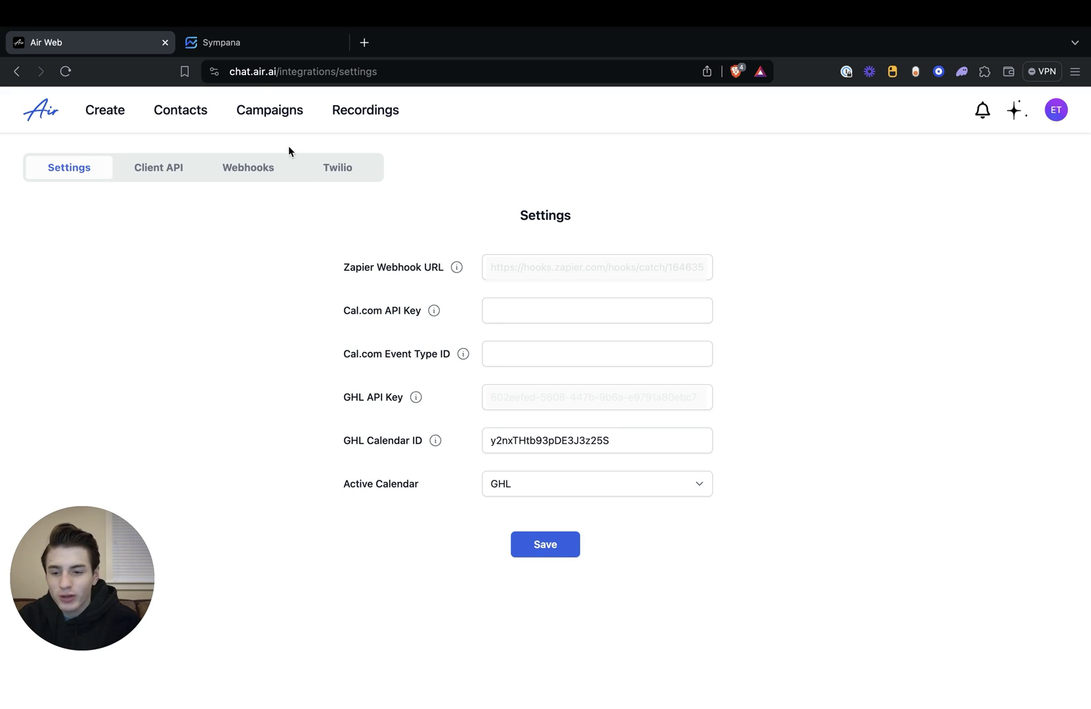
left_click(226, 42)
left_click(42, 230)
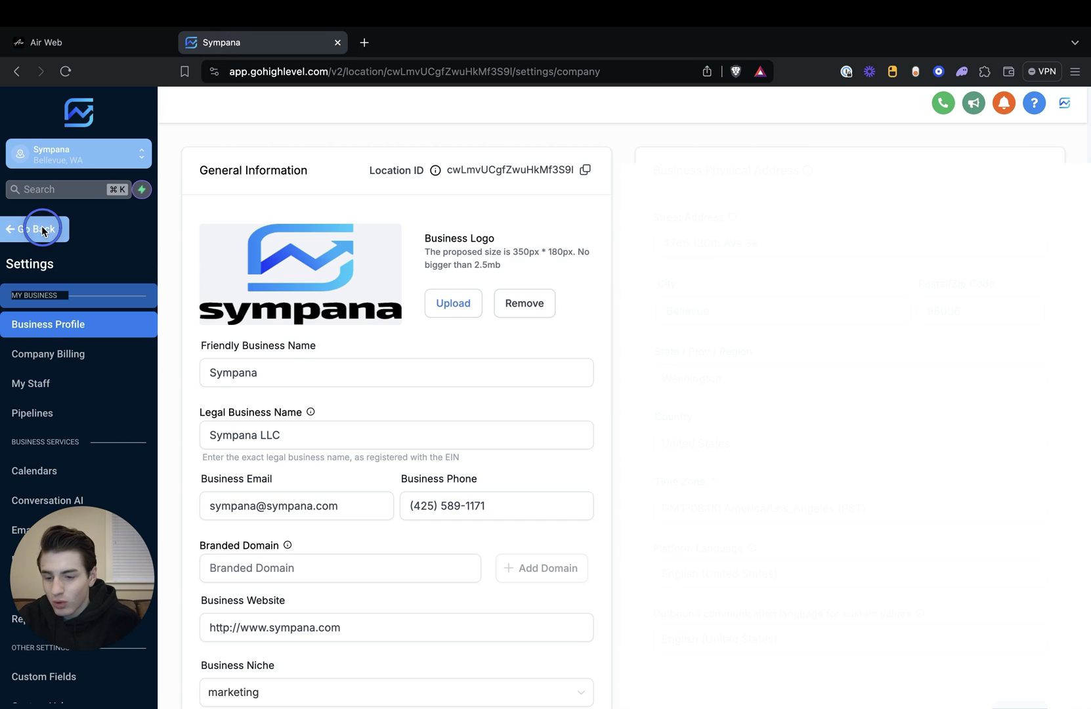
- In Calendar Settings, copy the $200/Hr Zoom Call calendar's Permanent Link from its Share options
left_click(42, 232)
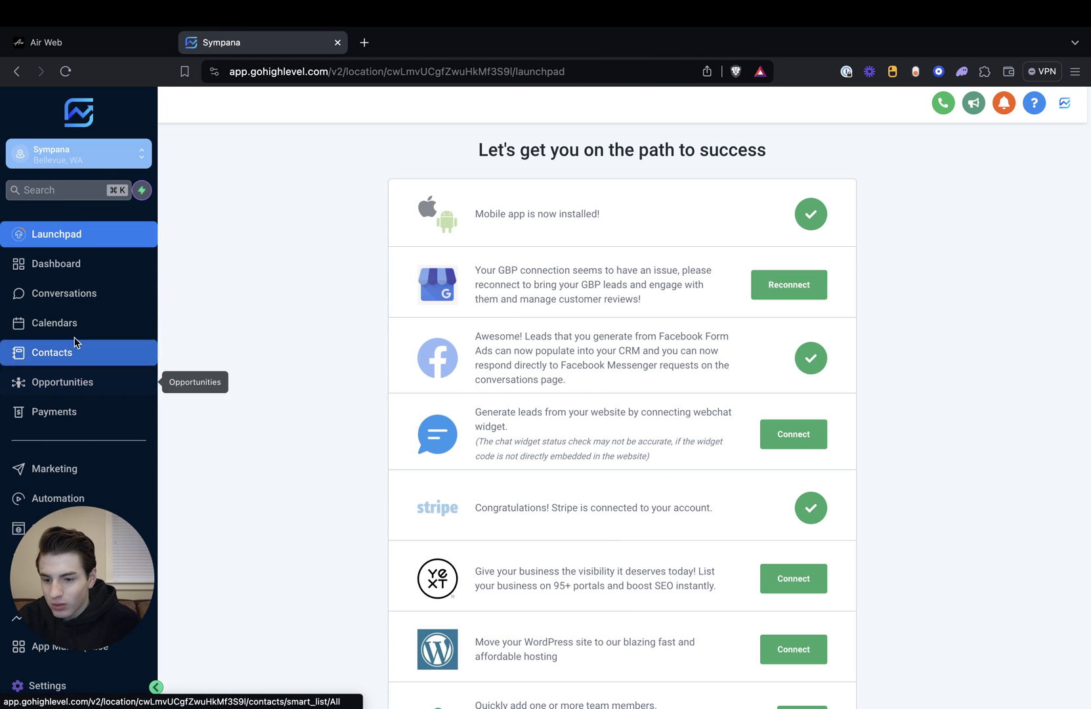
left_click(72, 324)
left_click(449, 135)
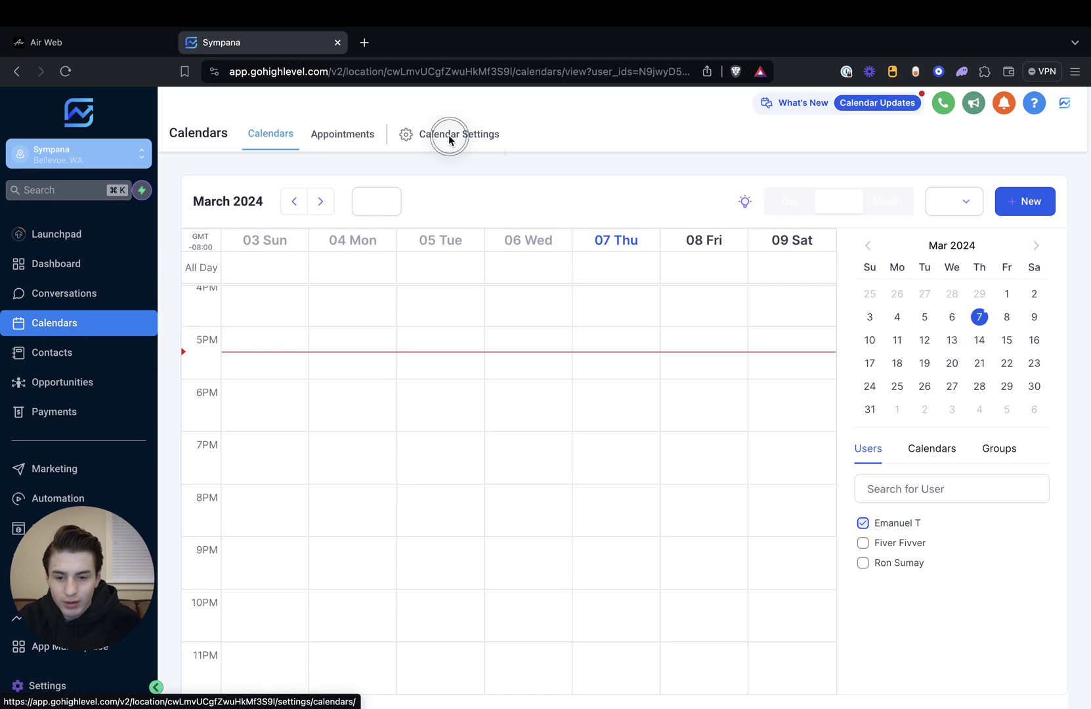
left_click(269, 135)
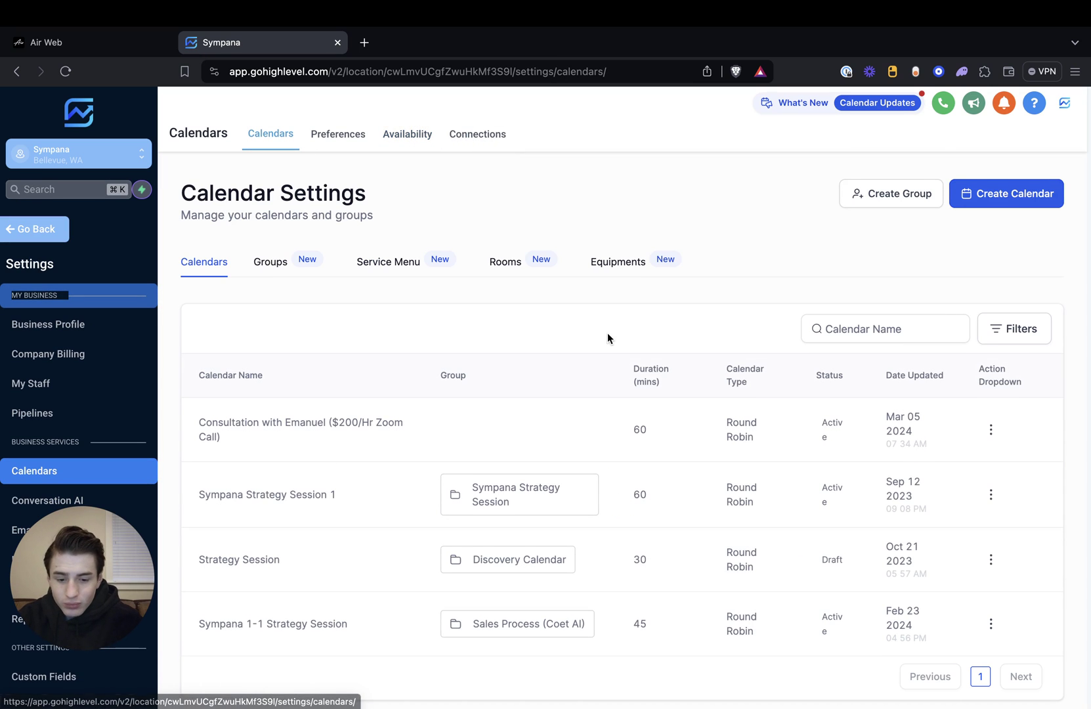
scroll(607, 332, "down", 1)
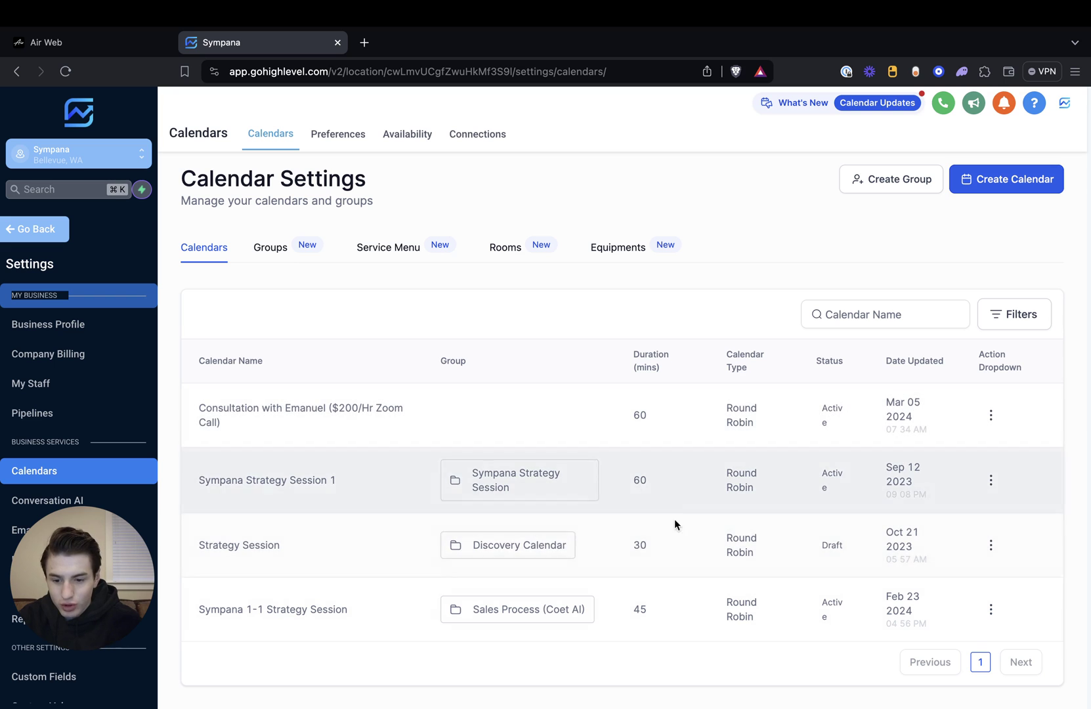
left_click(991, 415)
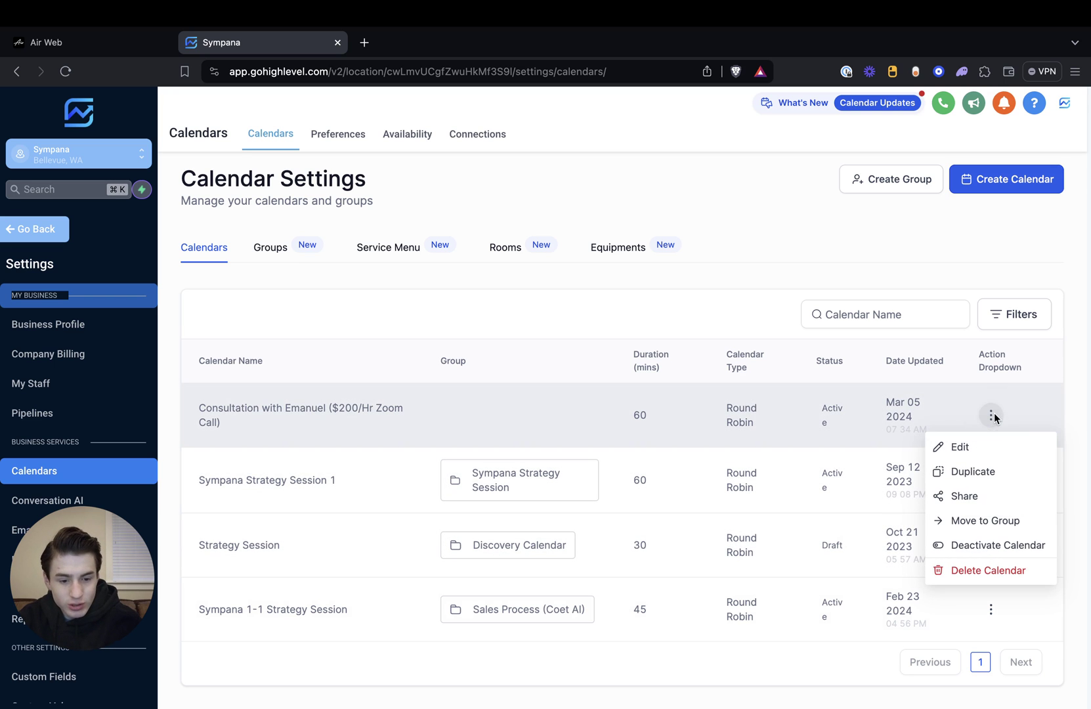
left_click(979, 501)
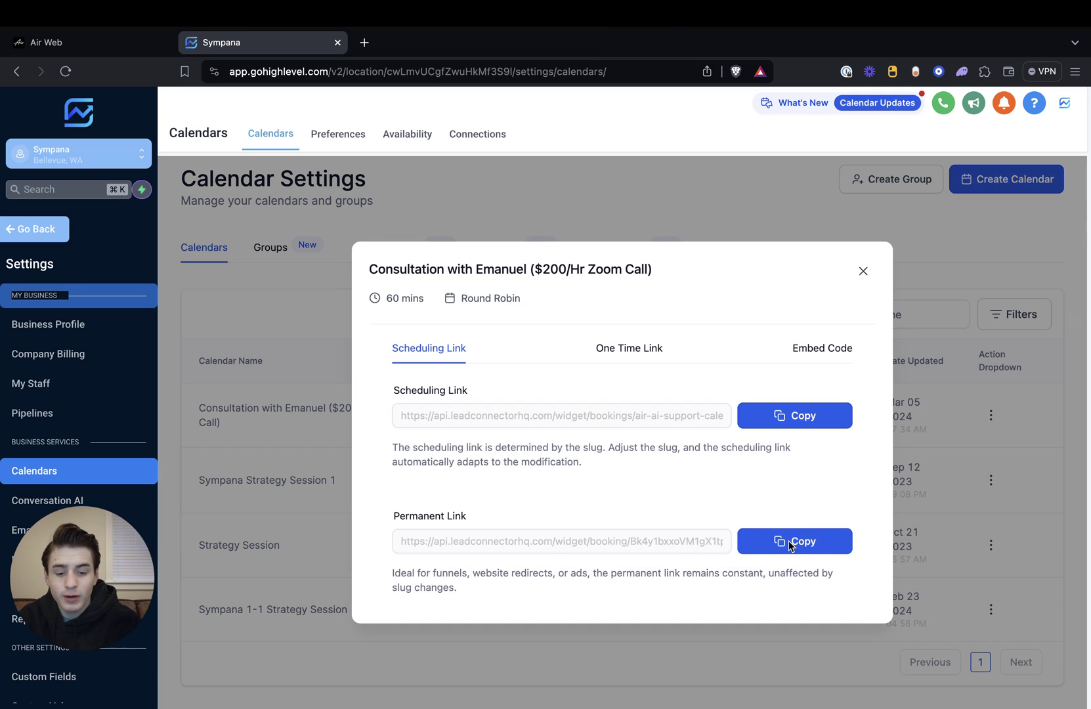
left_click(791, 544)
left_click(365, 44)
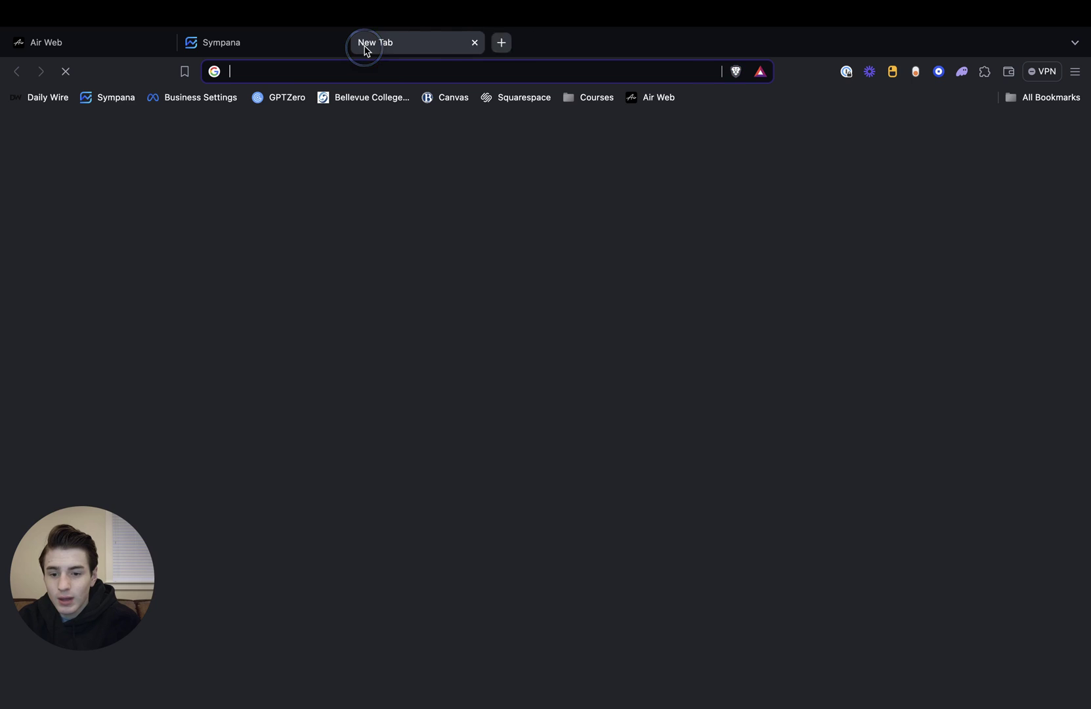
- Paste the booking link into a new tab and select its ending ID Bk4y1bxxoVM1gX1tpgJL
key("super+v")
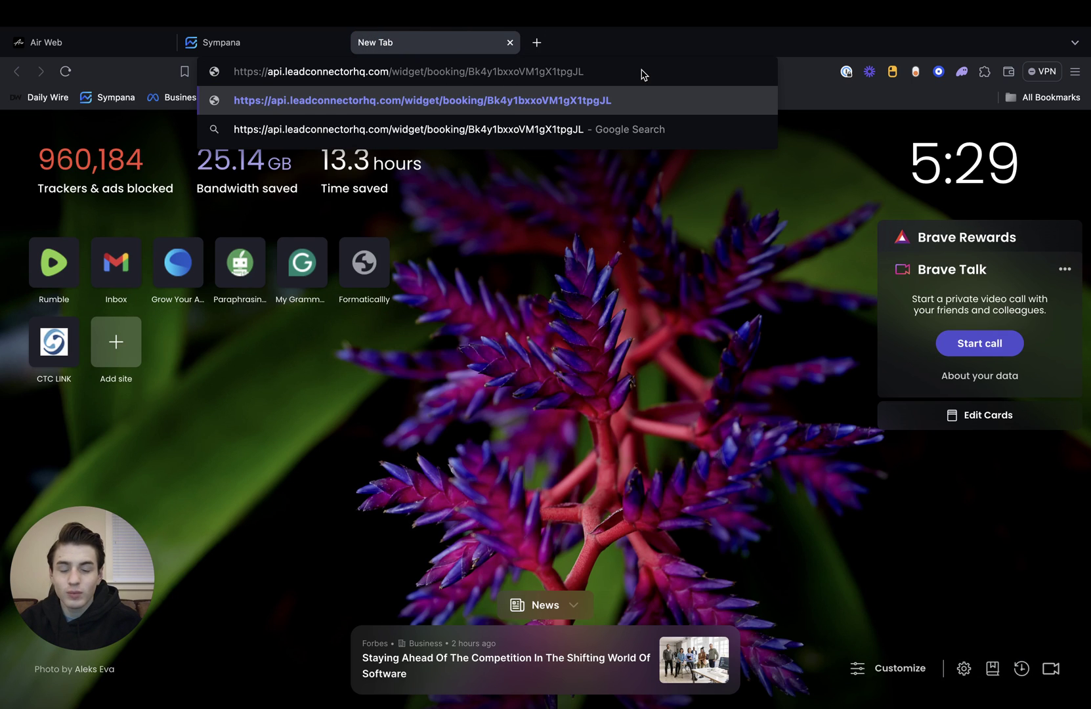
left_click_drag(618, 73, 470, 81)
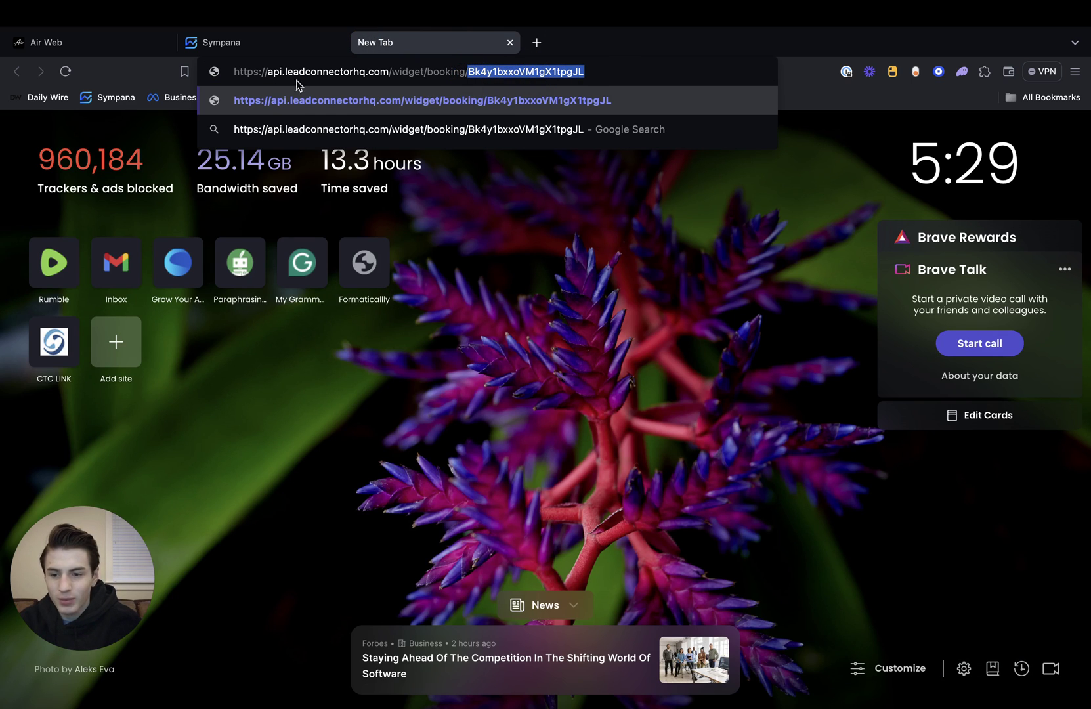
left_click(98, 45)
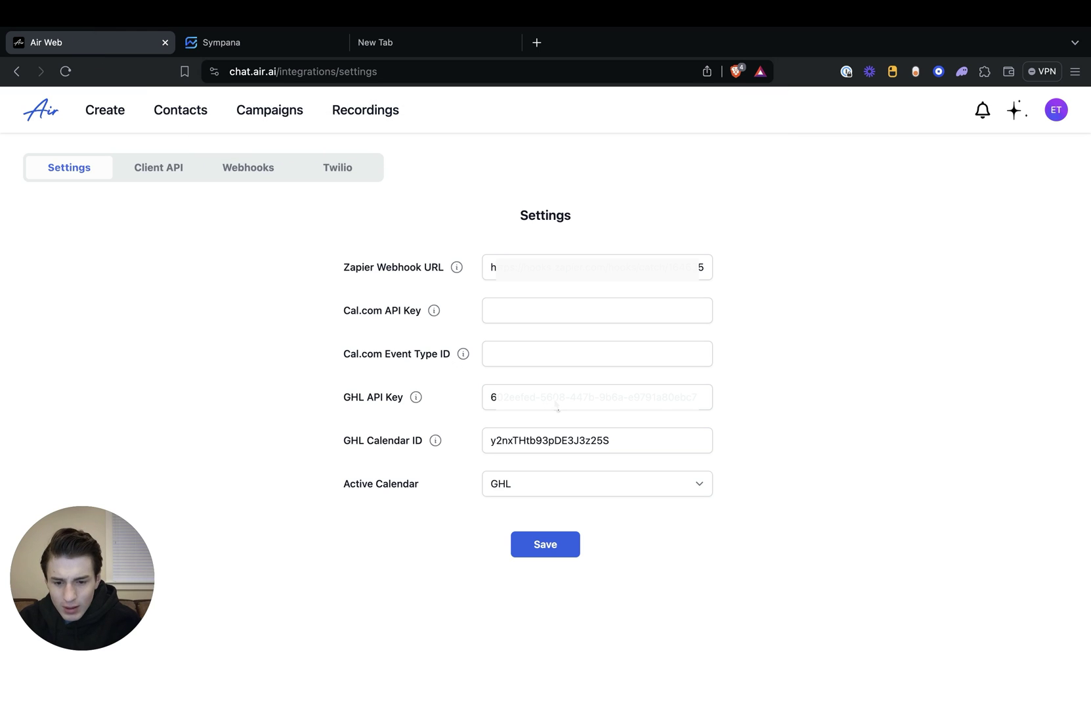
- Replace the GHL Calendar ID with Bk4y1bxxoVM1gX1tpgJL and save the integrations
double_click(539, 441)
key("ctrl+v")
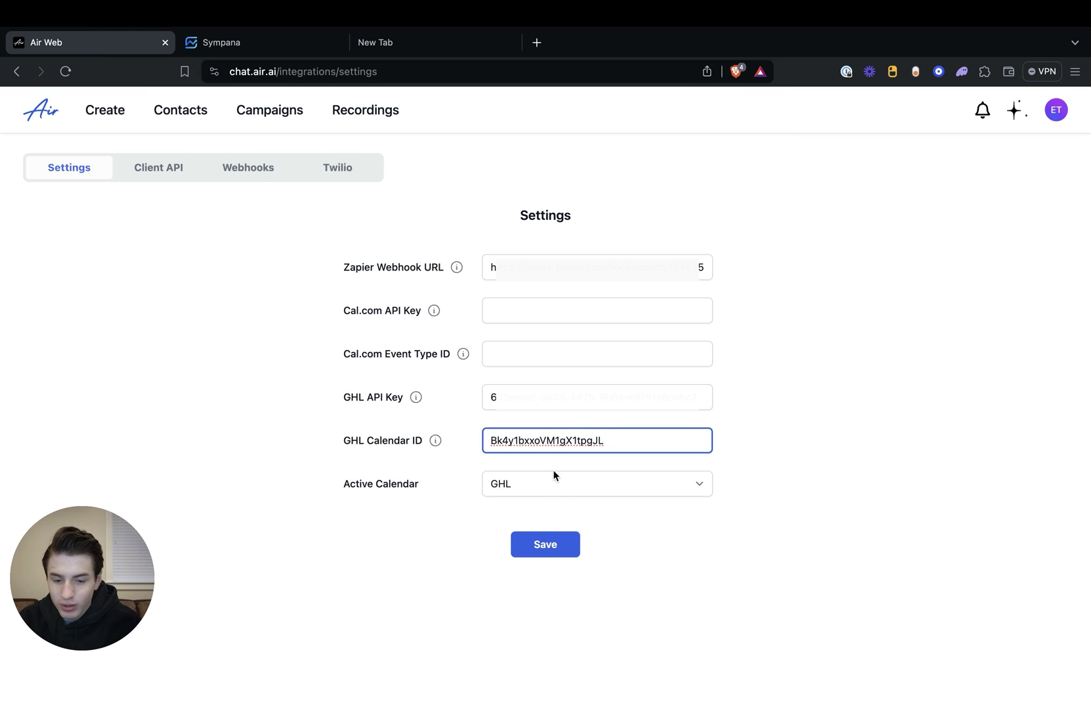
left_click(551, 547)
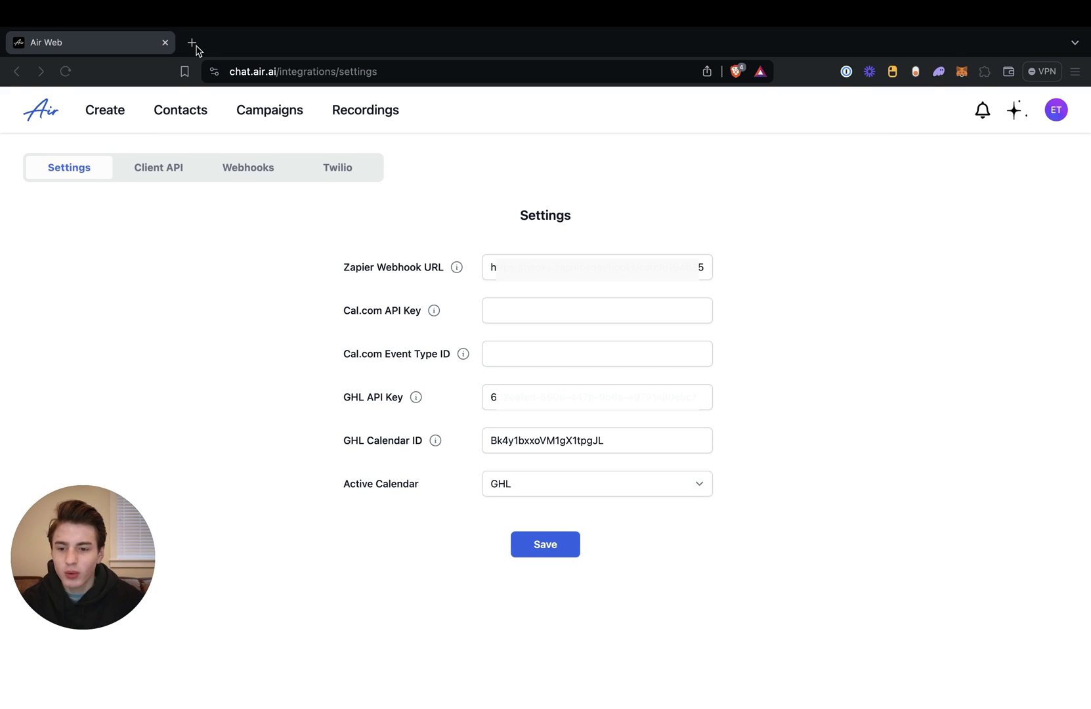
- From the Sympana bookmark's Workflows, create a new workflow in the AIR AI Automations folder
left_click(194, 44)
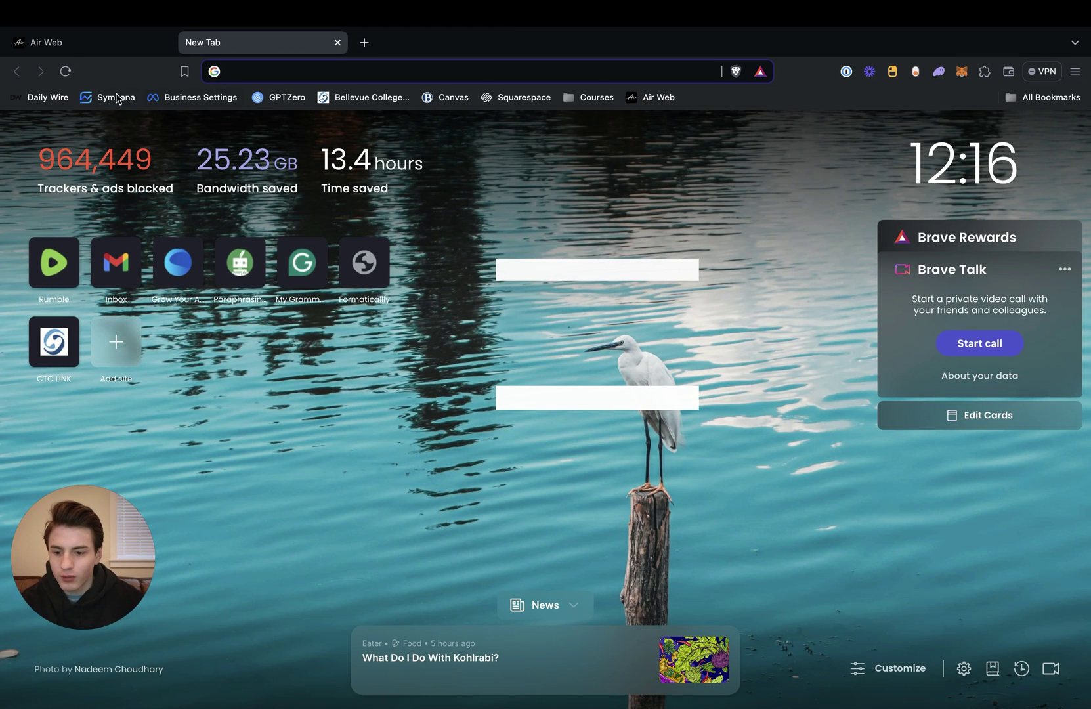
left_click(115, 99)
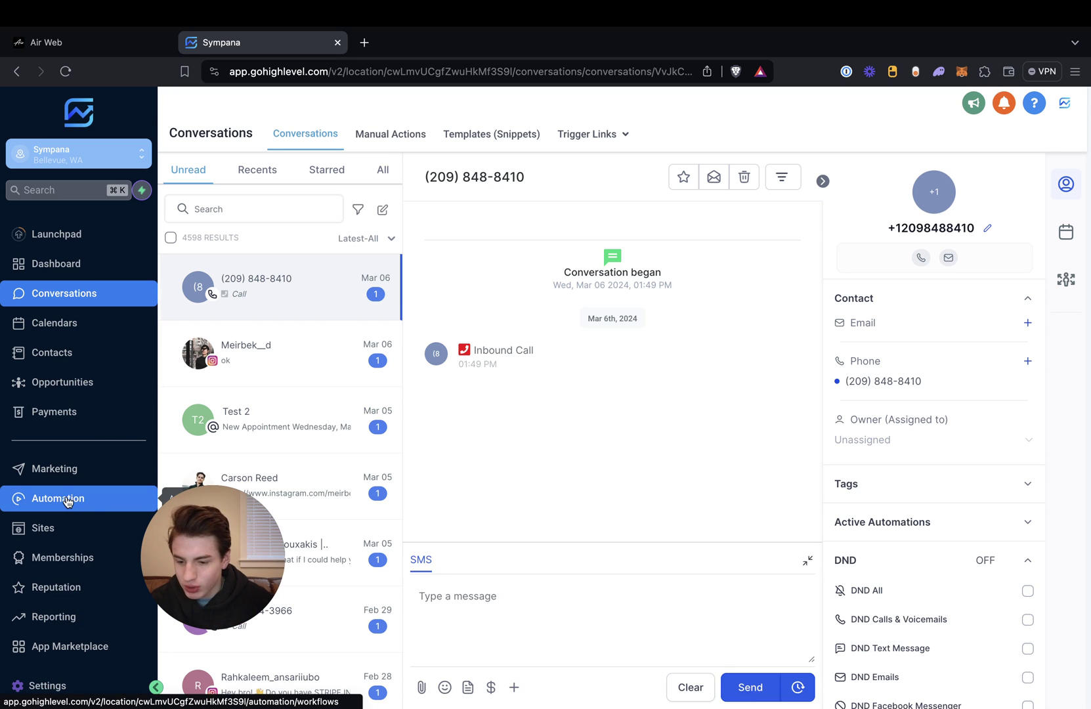
left_click(66, 499)
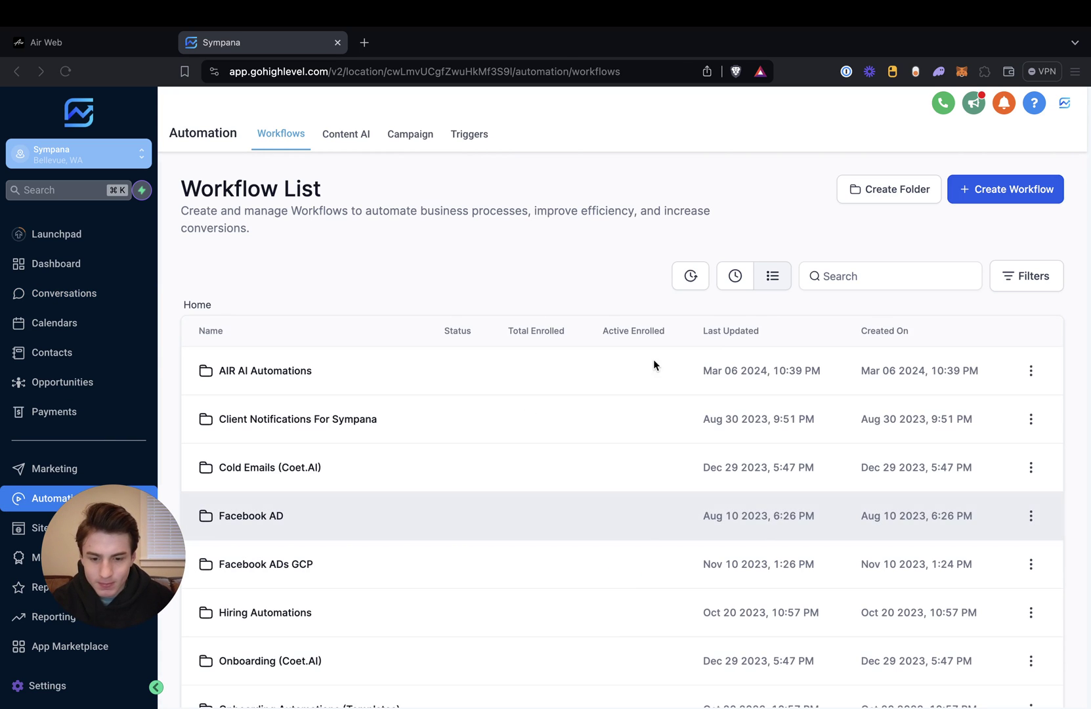
left_click(238, 372)
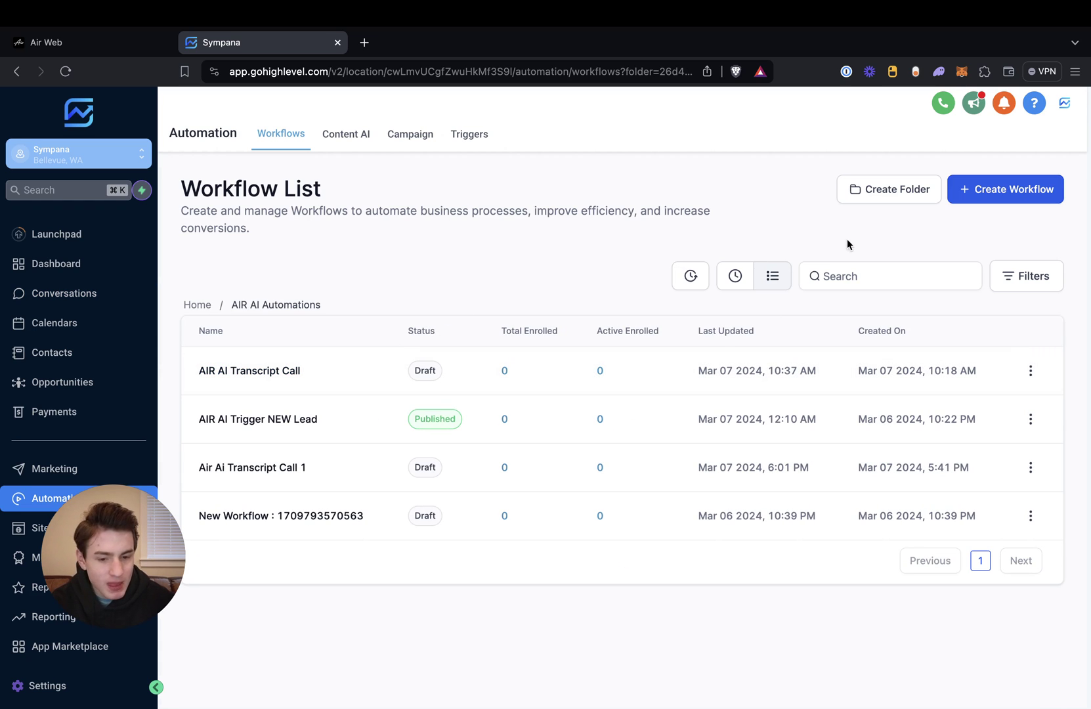
left_click(994, 197)
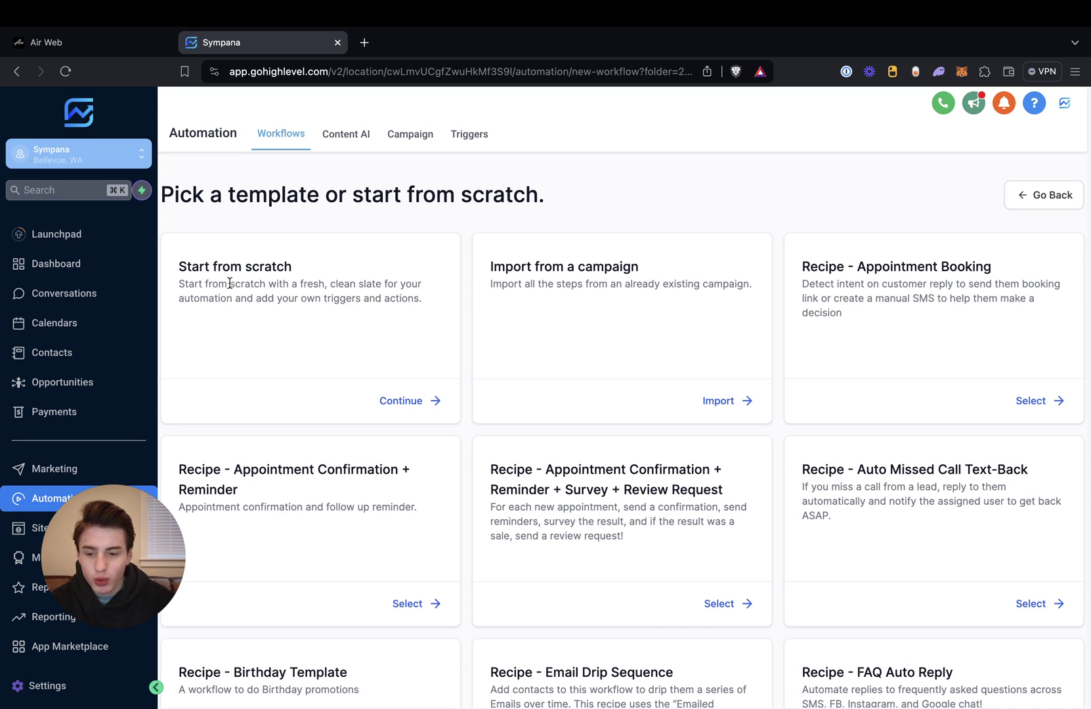
- Build the workflow from scratch with a saved Contact Tag trigger and add an action step
left_click(407, 402)
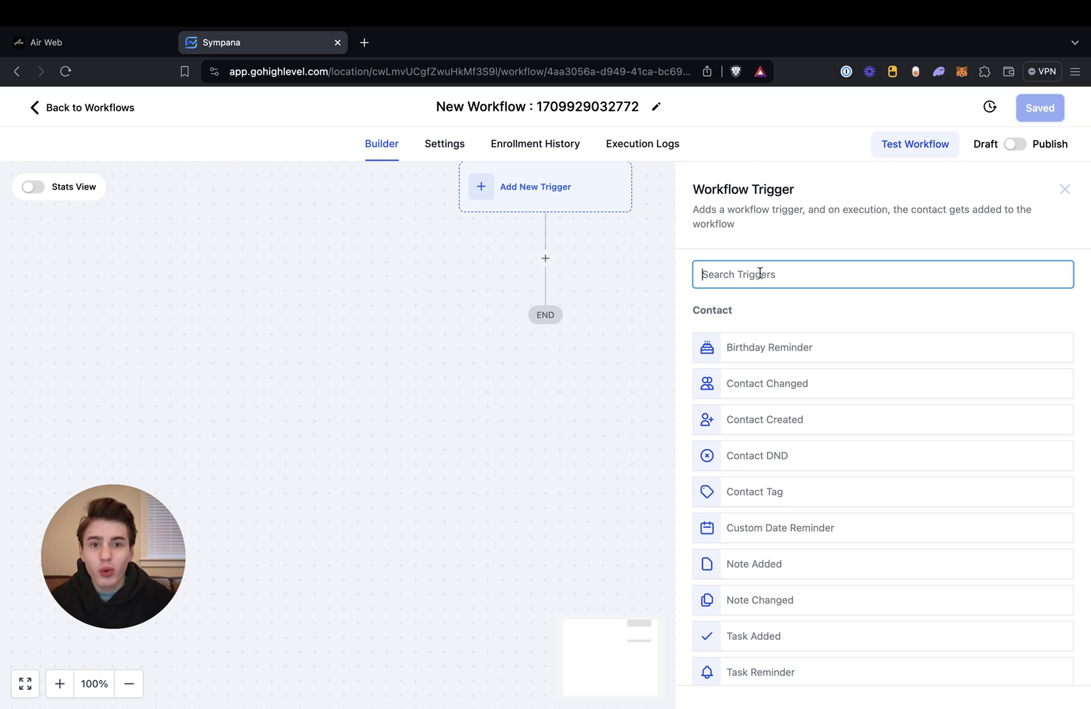
type("contact")
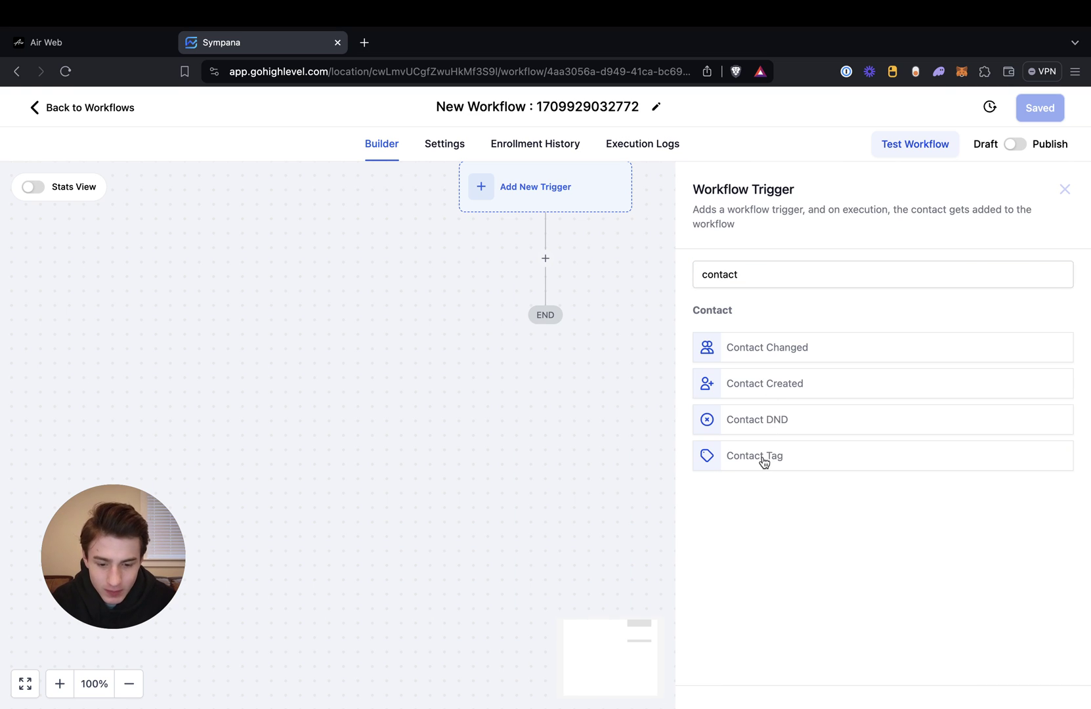
left_click(763, 455)
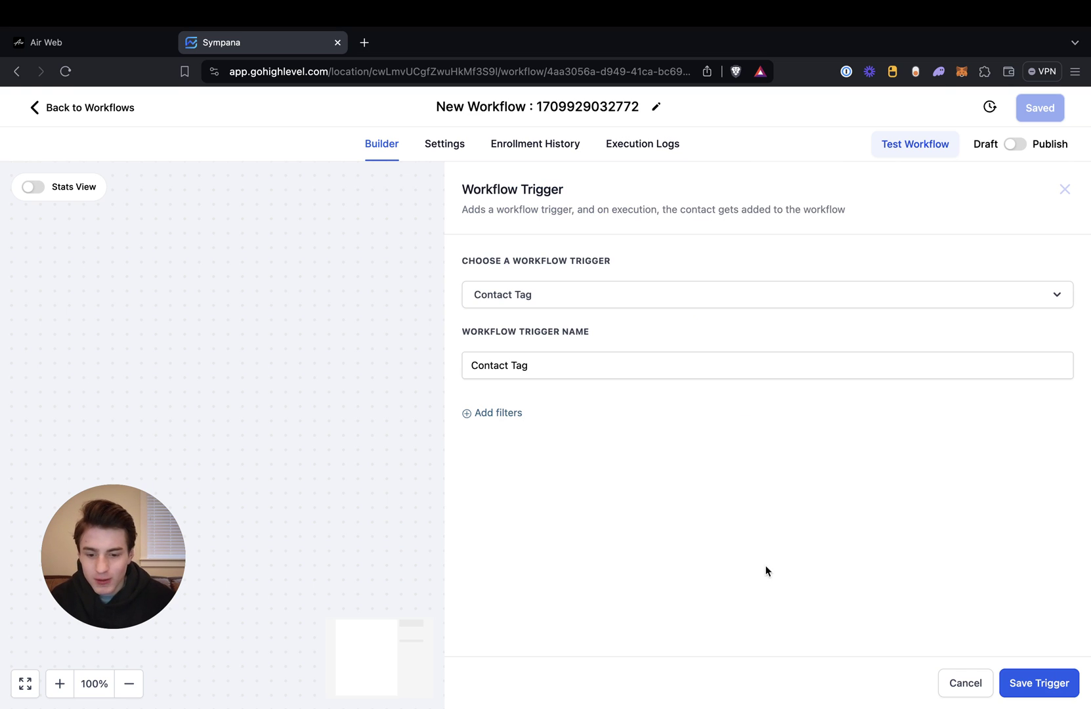
left_click(1044, 684)
left_click(545, 291)
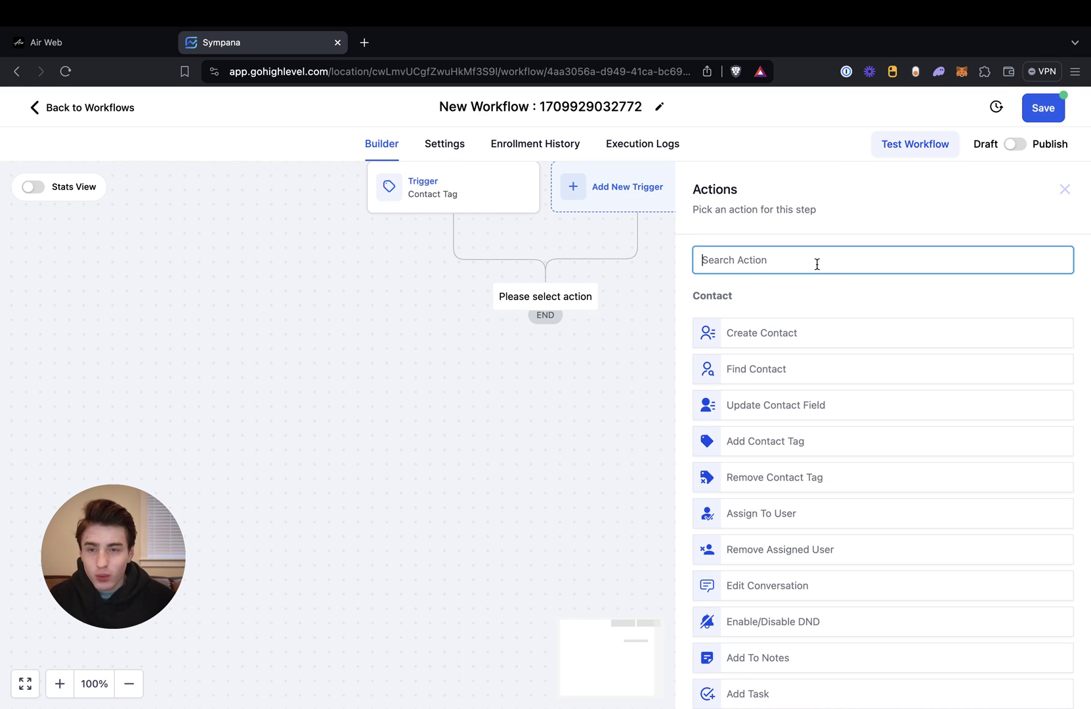
type("custom")
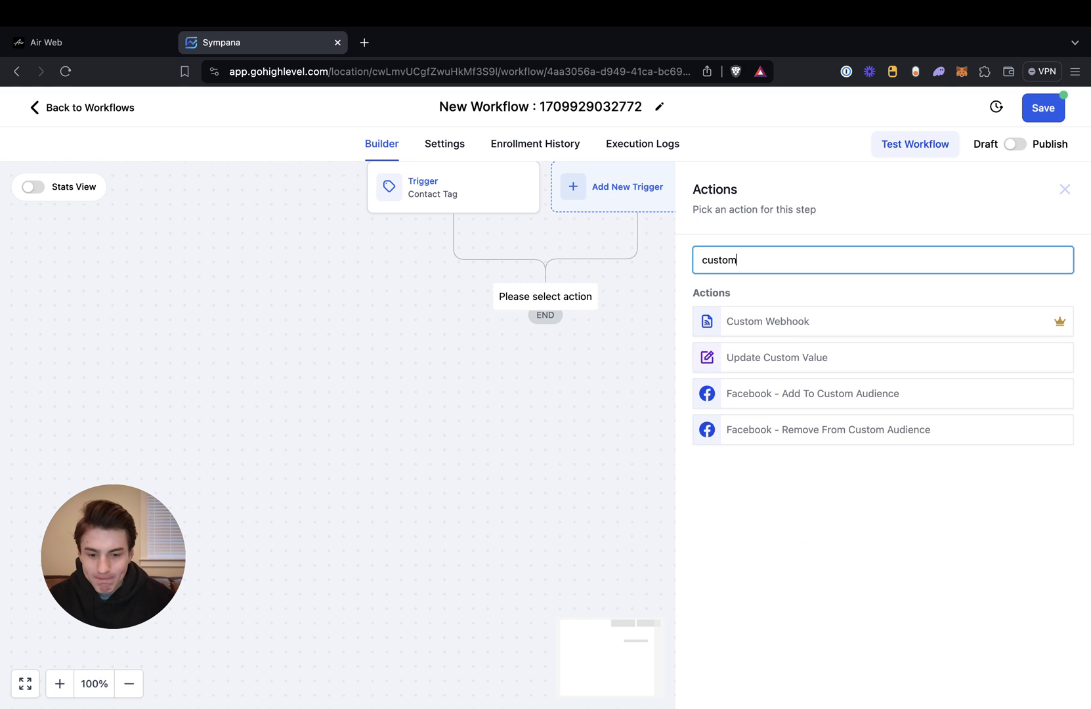
left_click(758, 321)
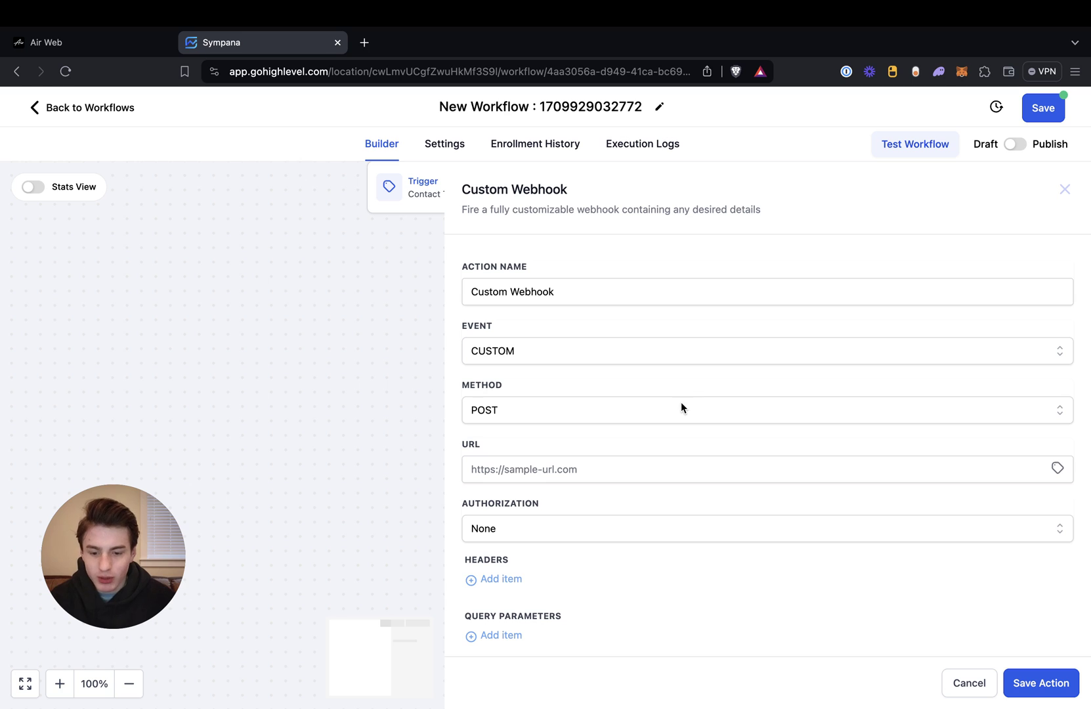
scroll(681, 404, "down", 2)
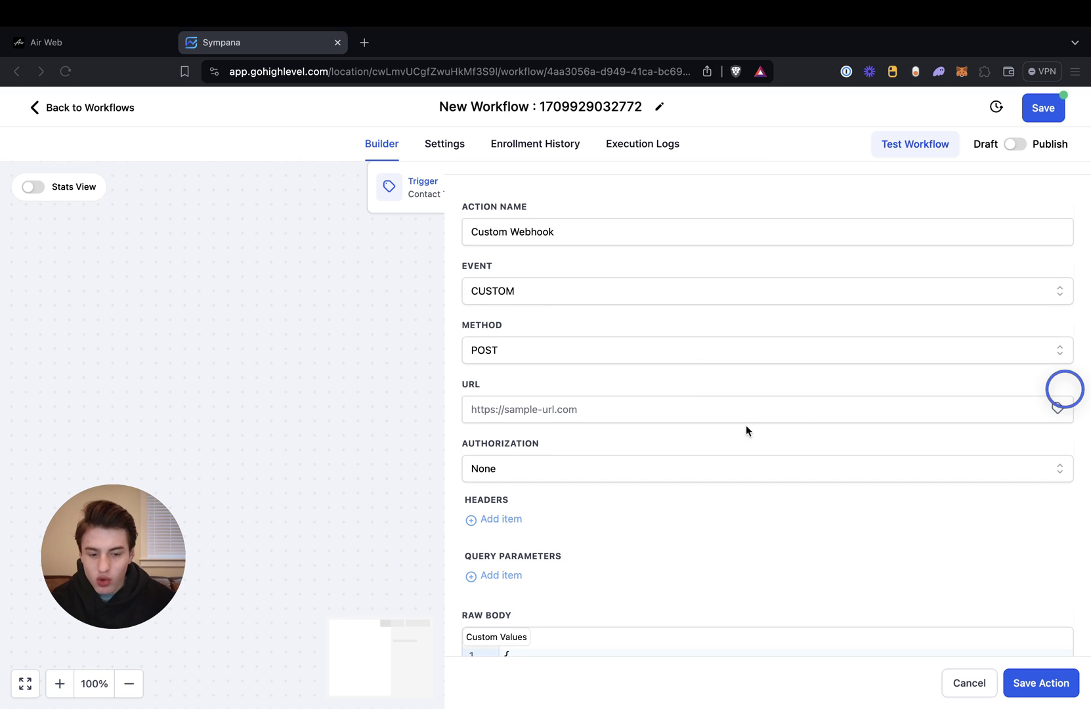
left_click(638, 408)
type("https://chat.air.ai/api/v1/calls")
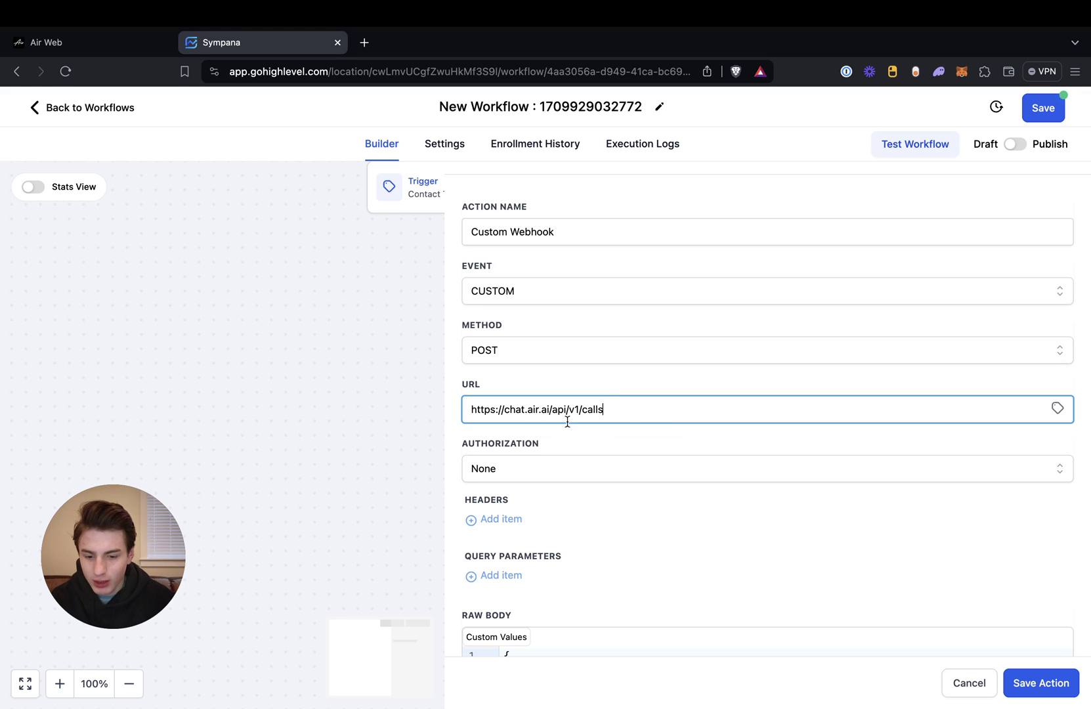
key("super+equal")
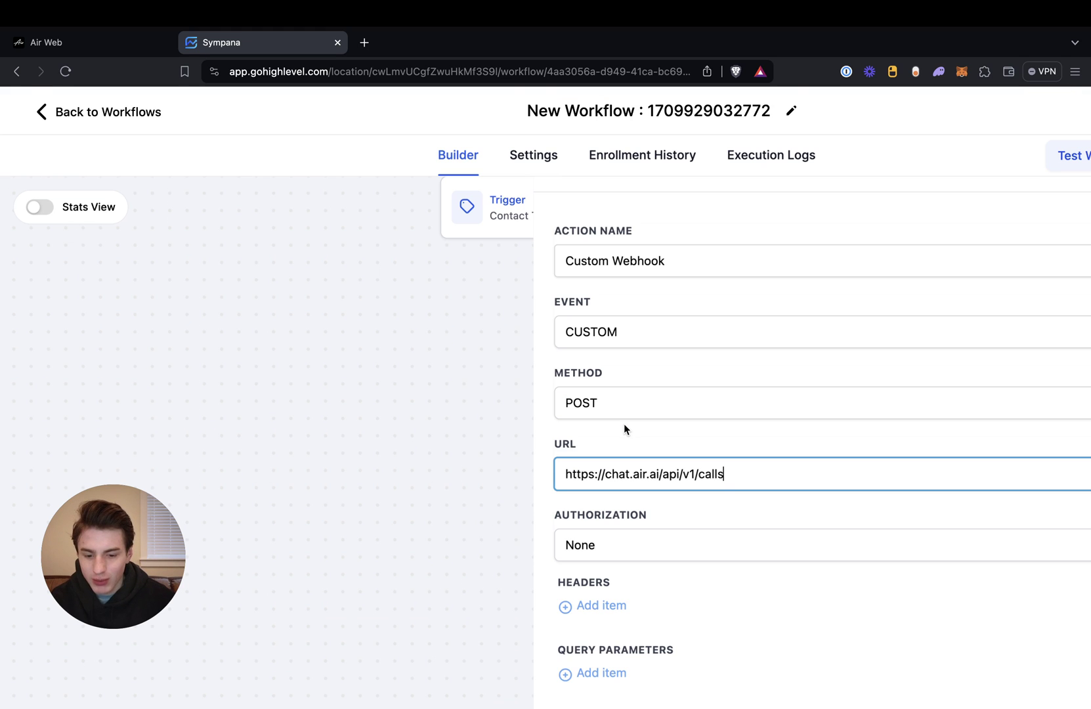
key("super+equal")
key("super+equal")
key("super+equal")
key("super+equal")
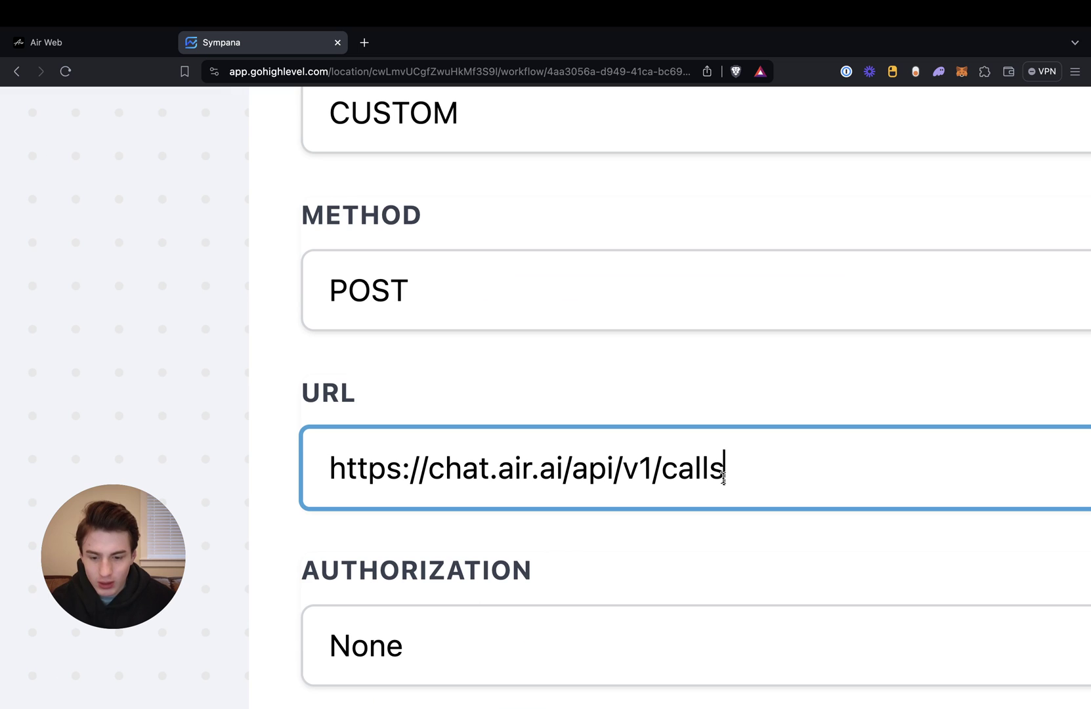
key("super+minus")
key("super+minus")
key("super+minus")
key("super+minus")
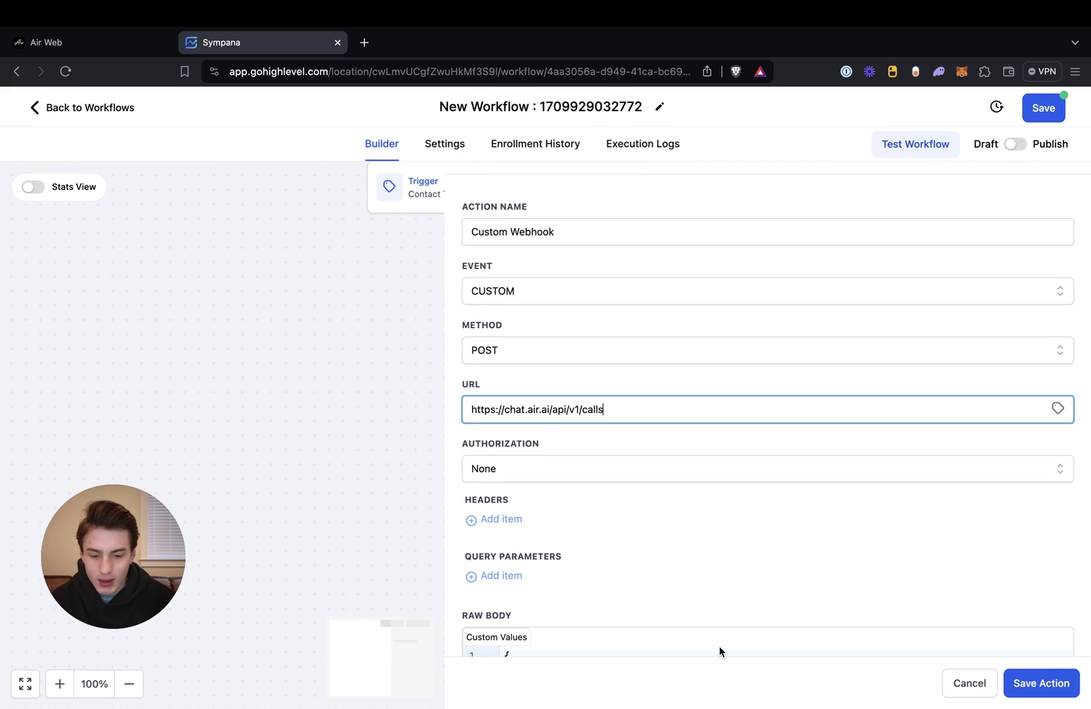
- Set the webhook's authorization type to Bearer Token
scroll(748, 569, "down", 1)
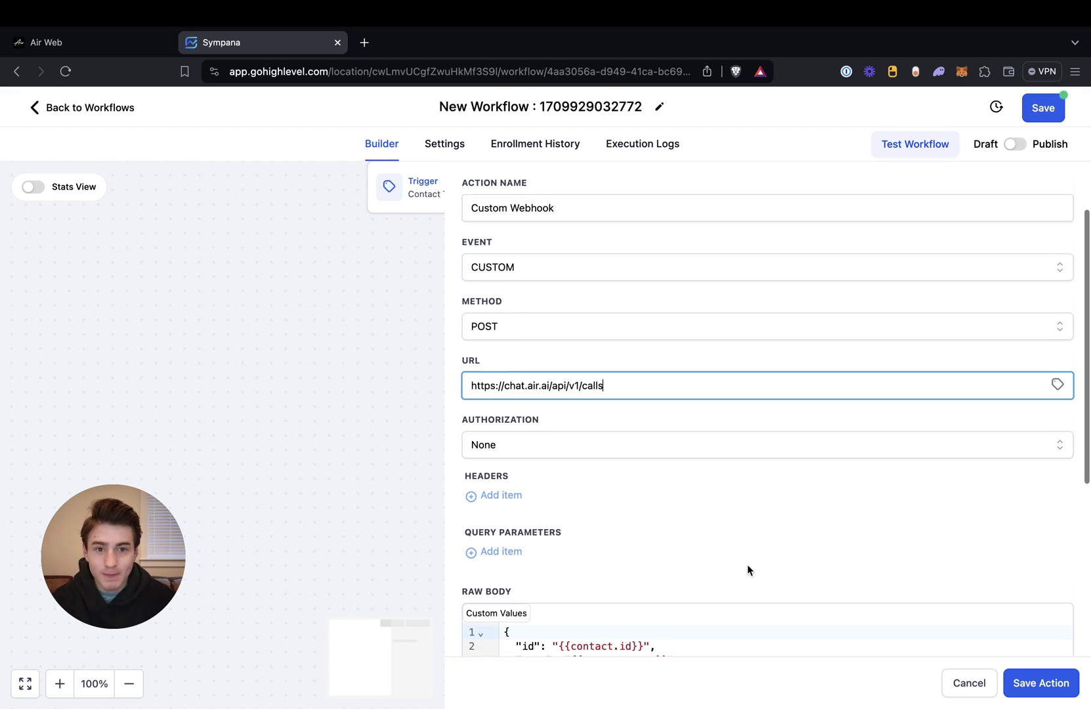
left_click(522, 440)
left_click(538, 525)
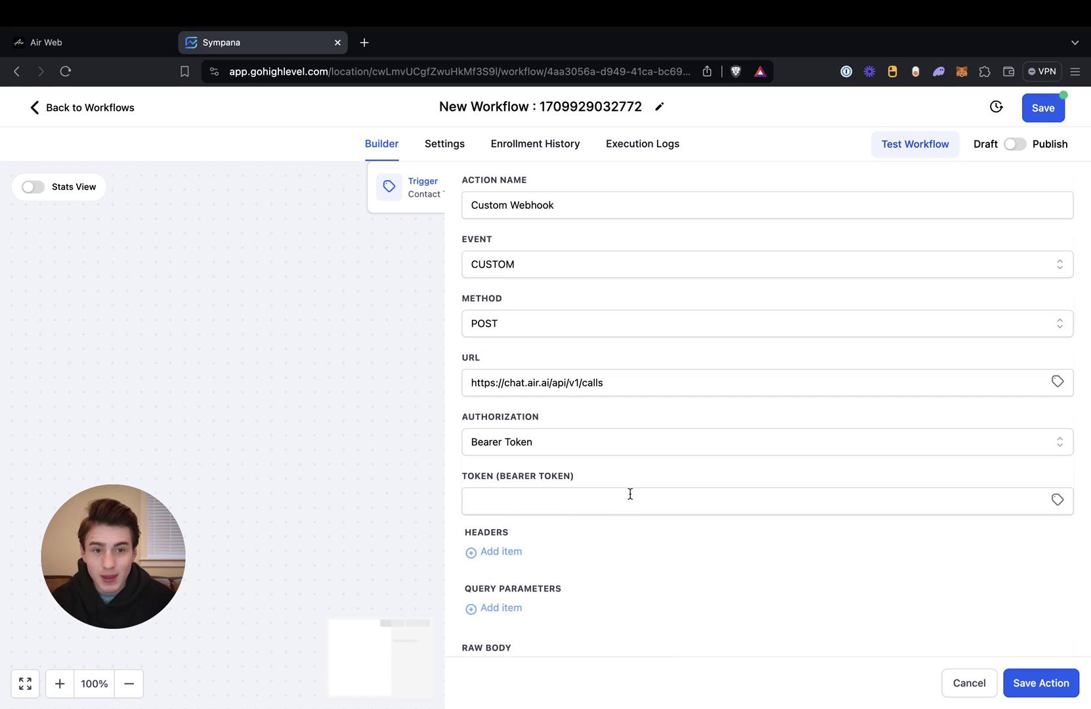
left_click(630, 494)
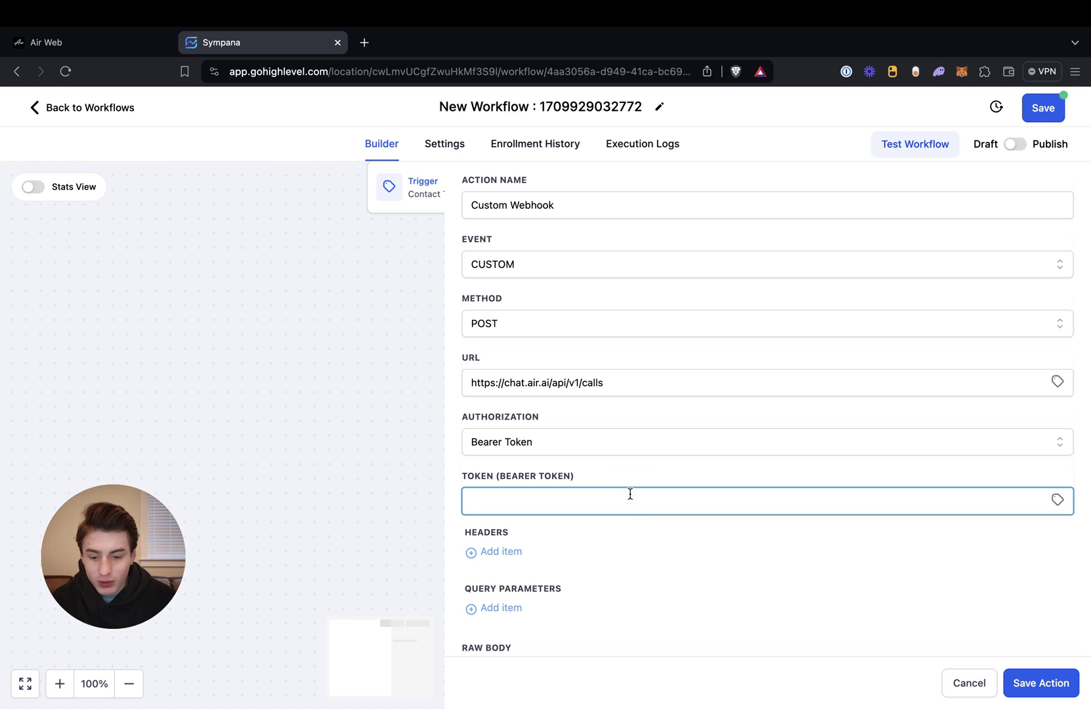
left_click(78, 46)
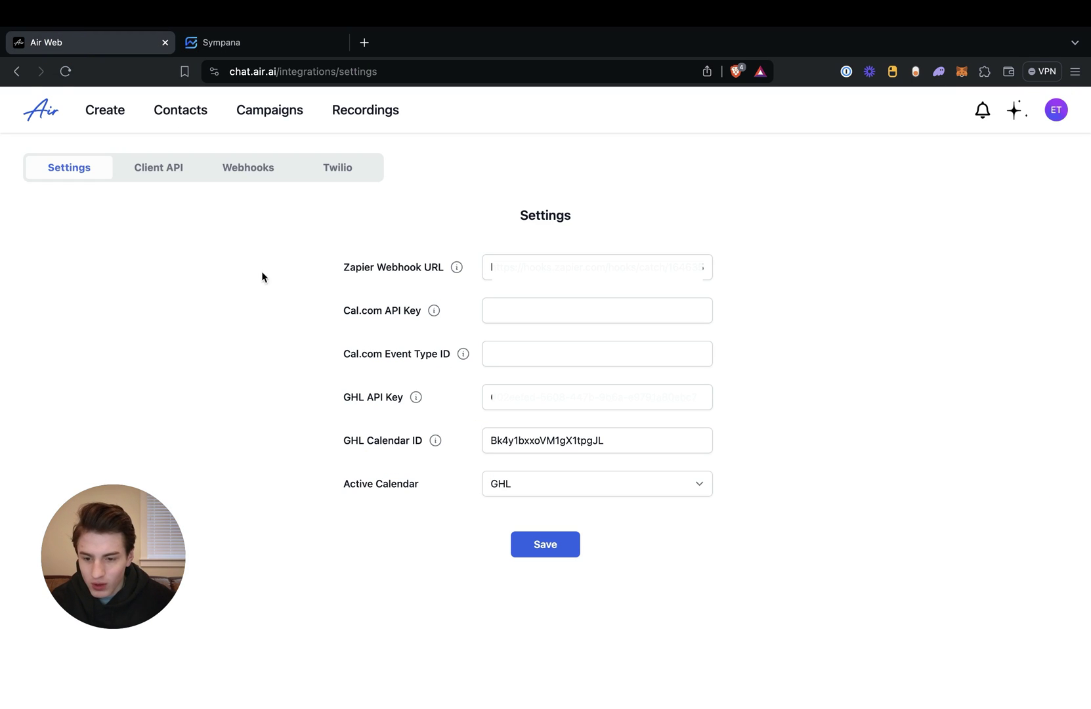
- On Air AI's Client API page, copy the 'Zapier connection for lead to call' key
left_click(182, 175)
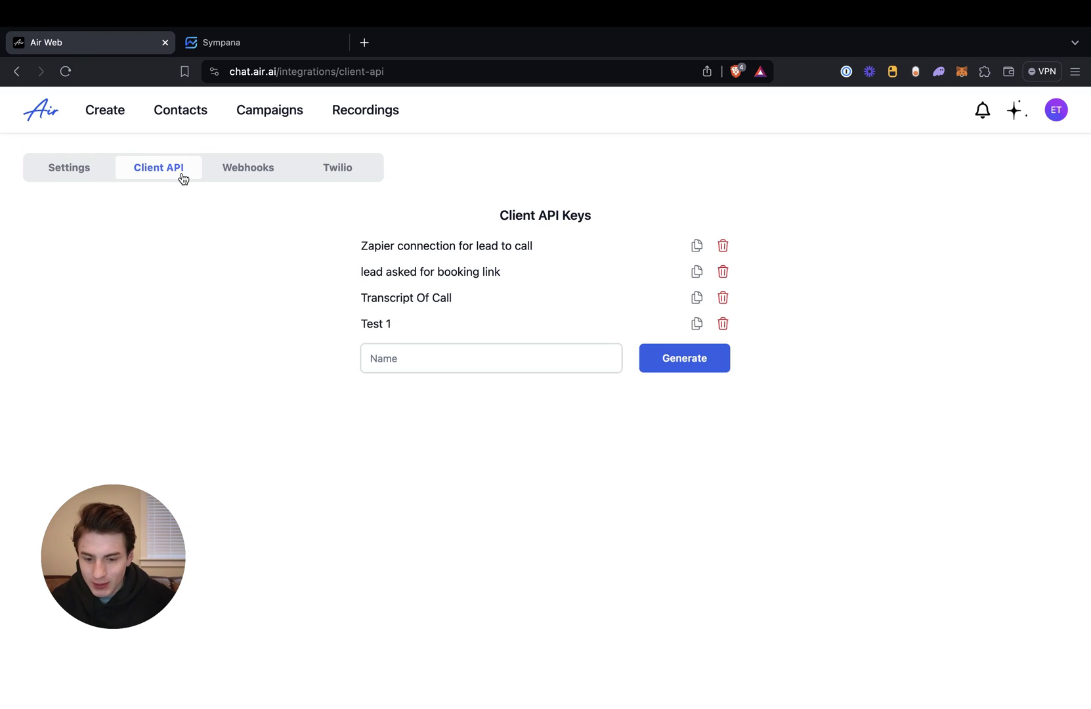
left_click(420, 363)
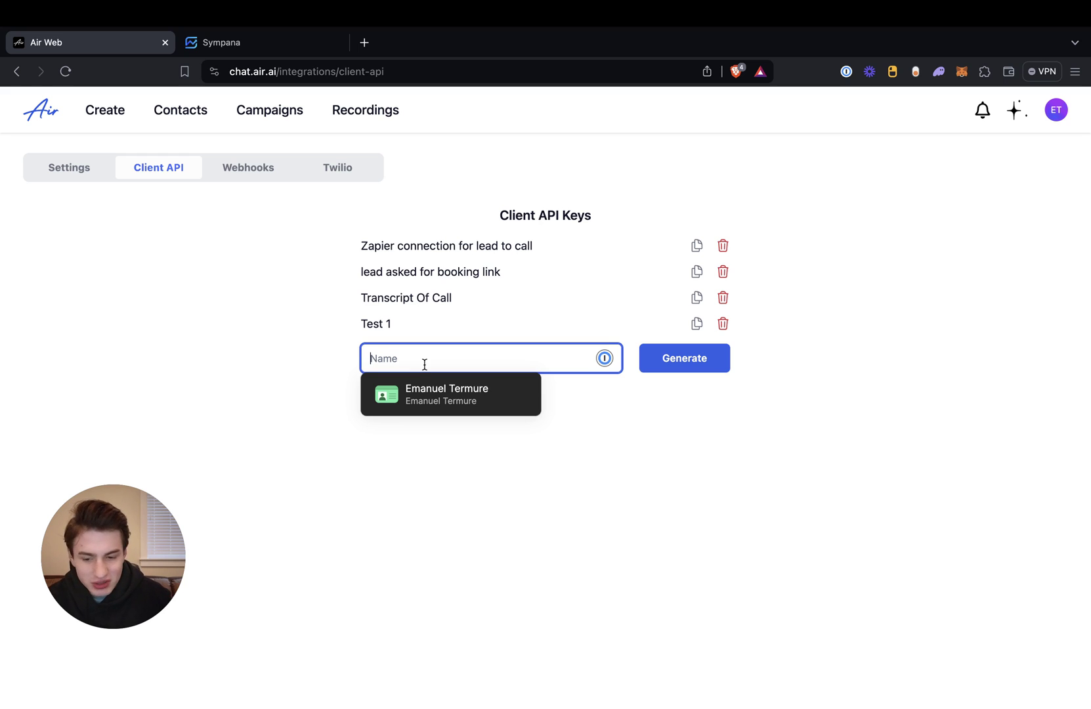
type("Test2")
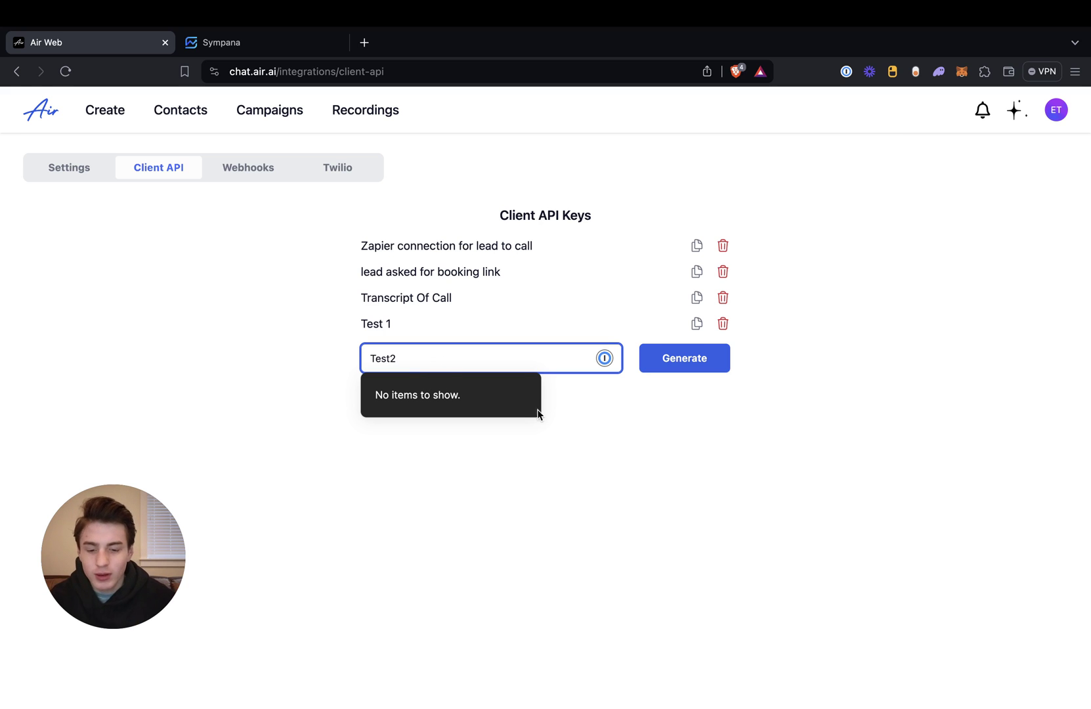
left_click(624, 468)
left_click(698, 245)
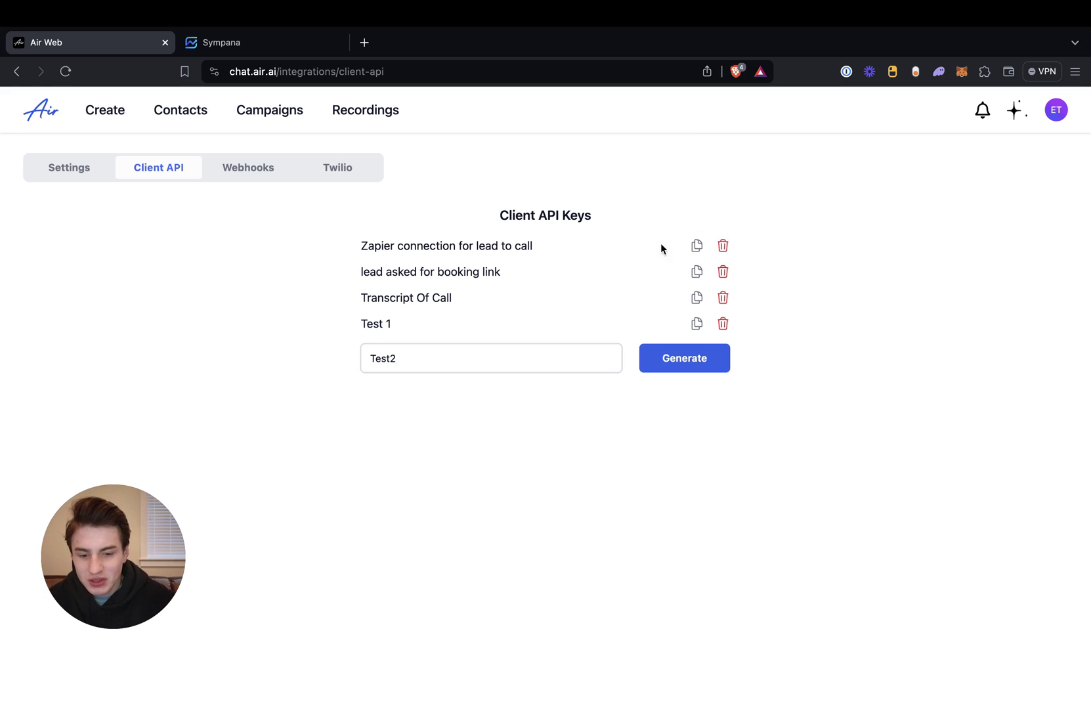
left_click(256, 44)
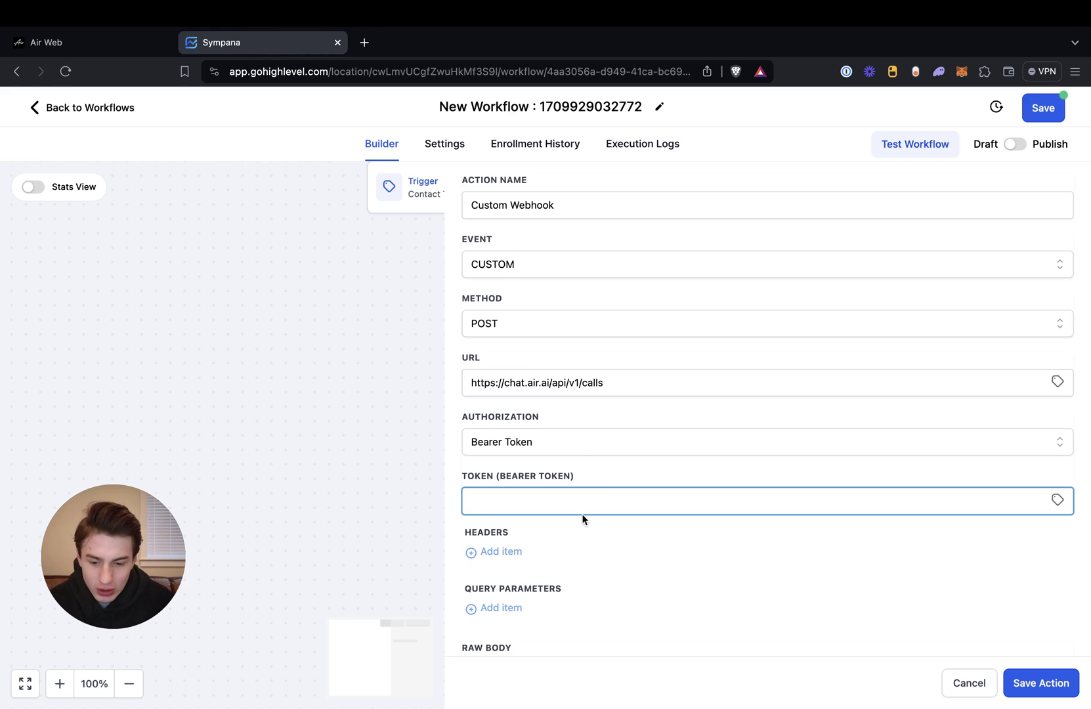
- Paste the Air AI client key into the webhook's bearer Token field
key("ctrl+v")
scroll(593, 539, "down", 3)
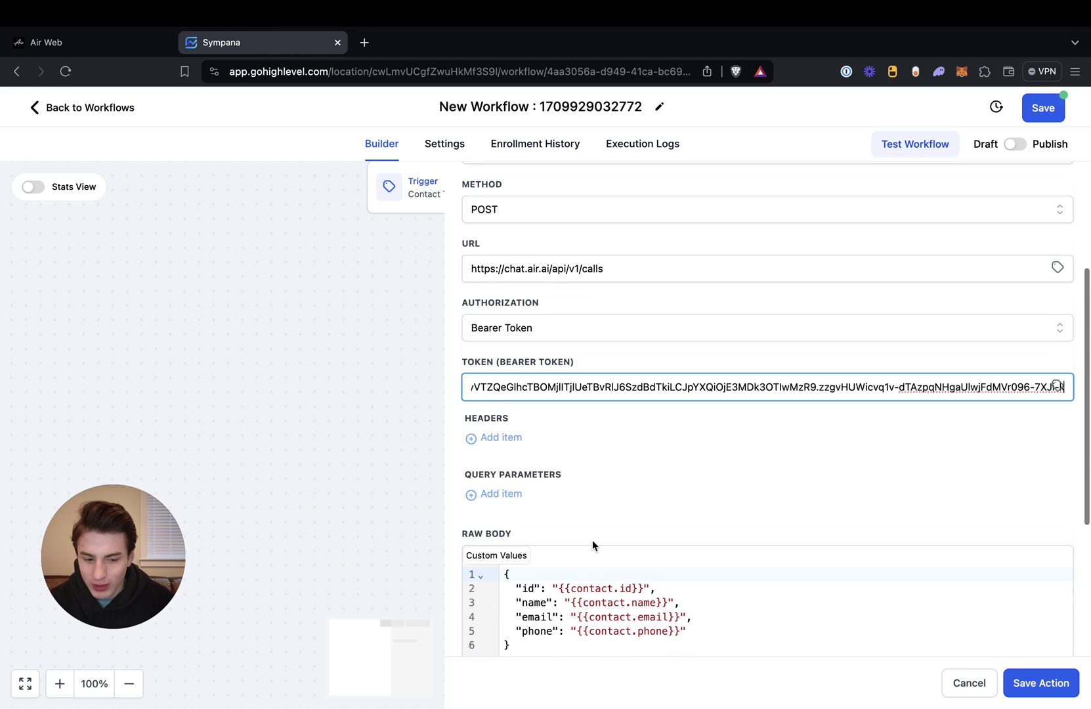
scroll(610, 520, "down", 3)
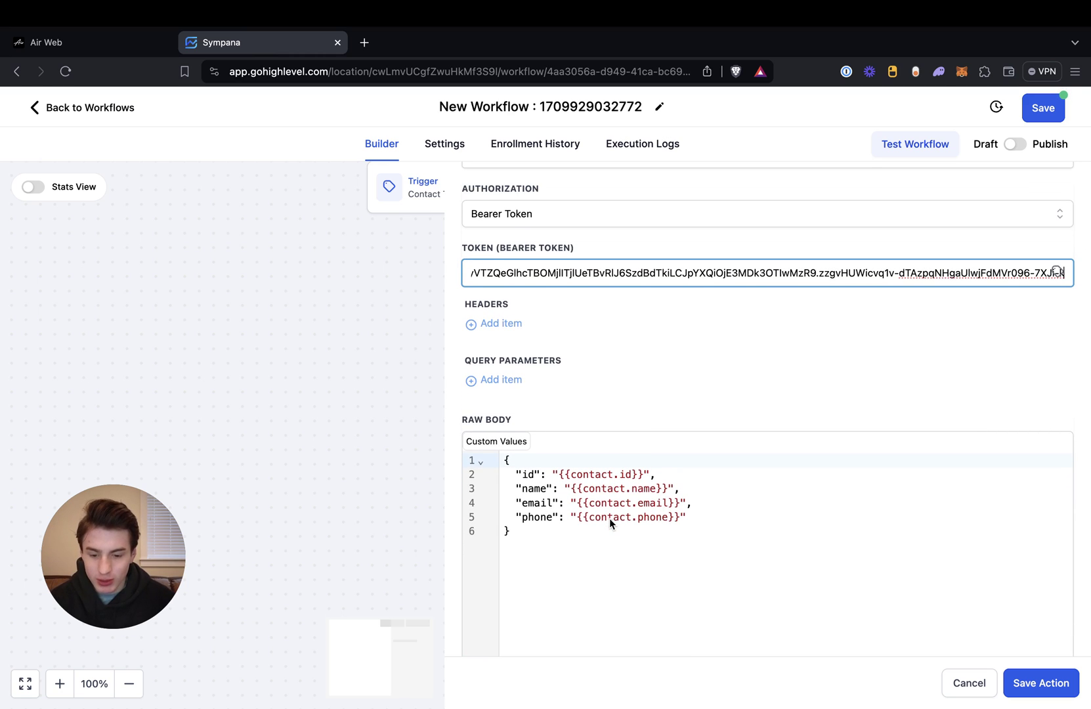
scroll(610, 520, "down", 2)
scroll(609, 519, "down", 2)
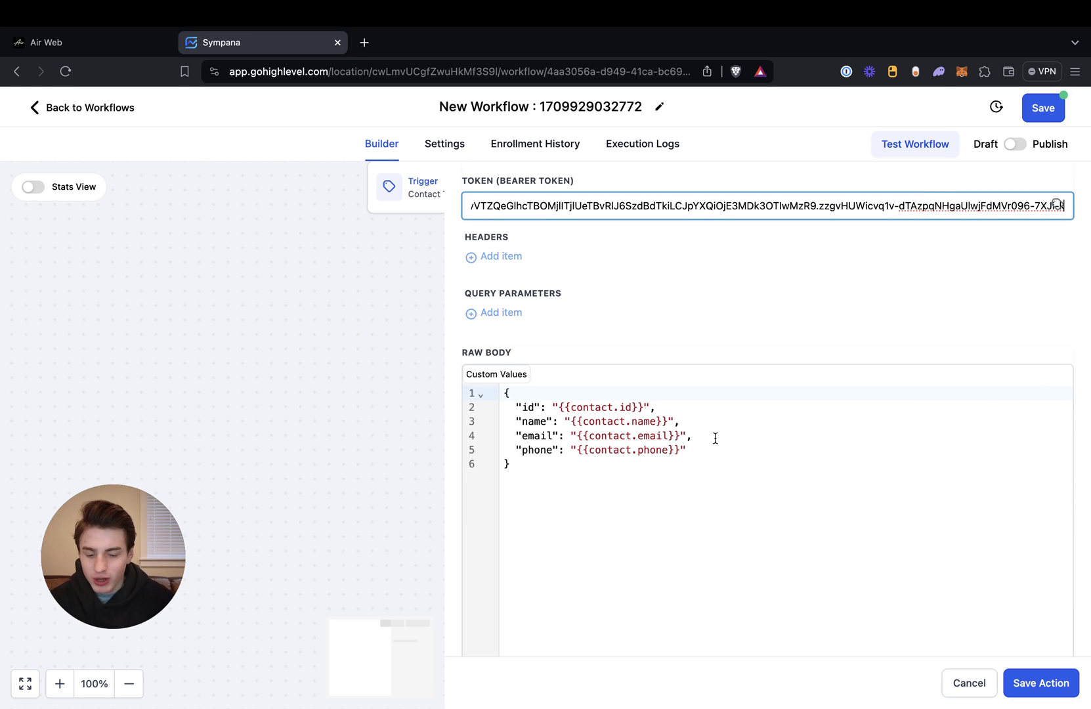
- Replace the Raw Body with the promptId 75233 call JSON and save the action
left_click(1079, 394)
left_click(556, 475)
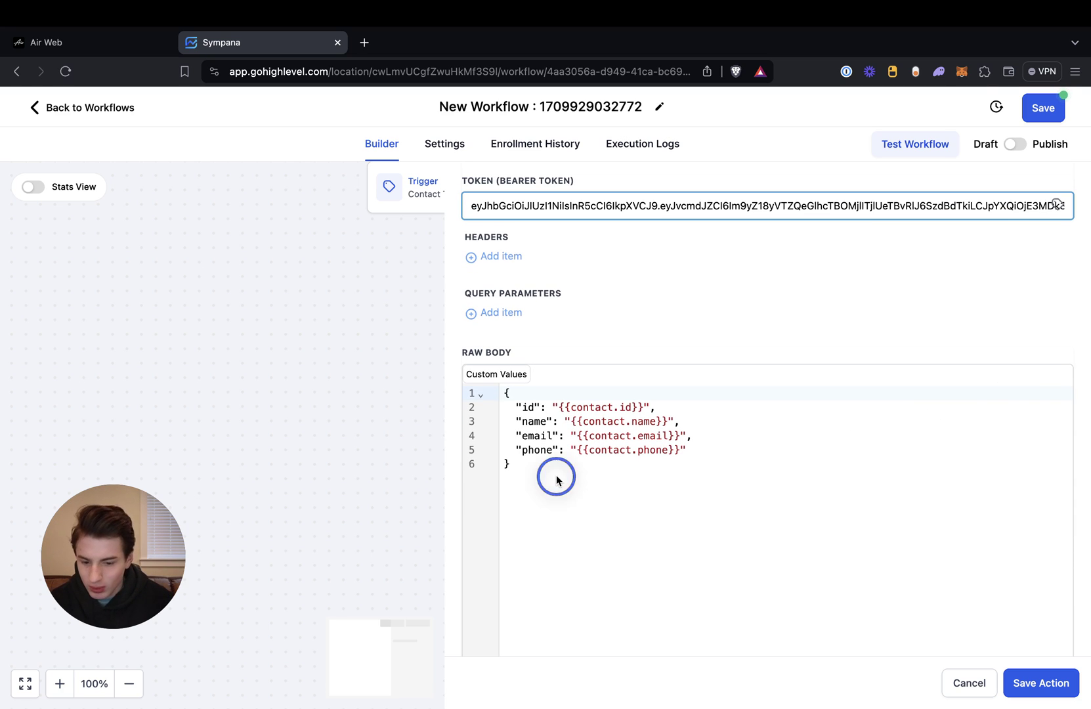
left_click(530, 468)
left_click_drag(530, 467, 488, 382)
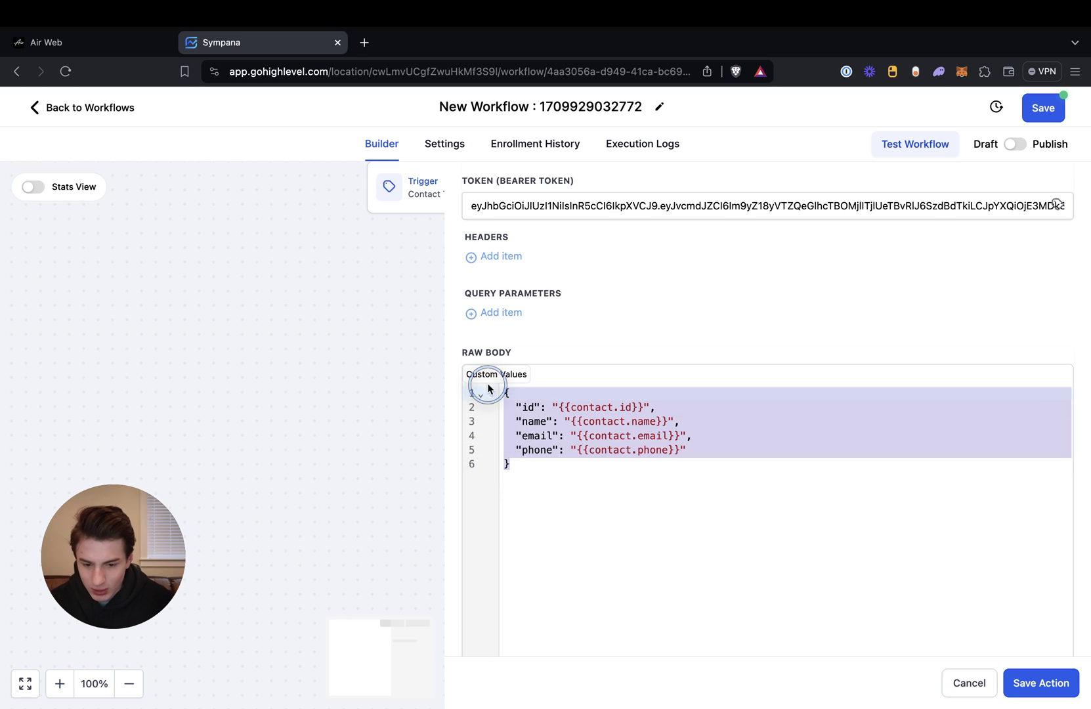
key("BackSpace")
key("super+v")
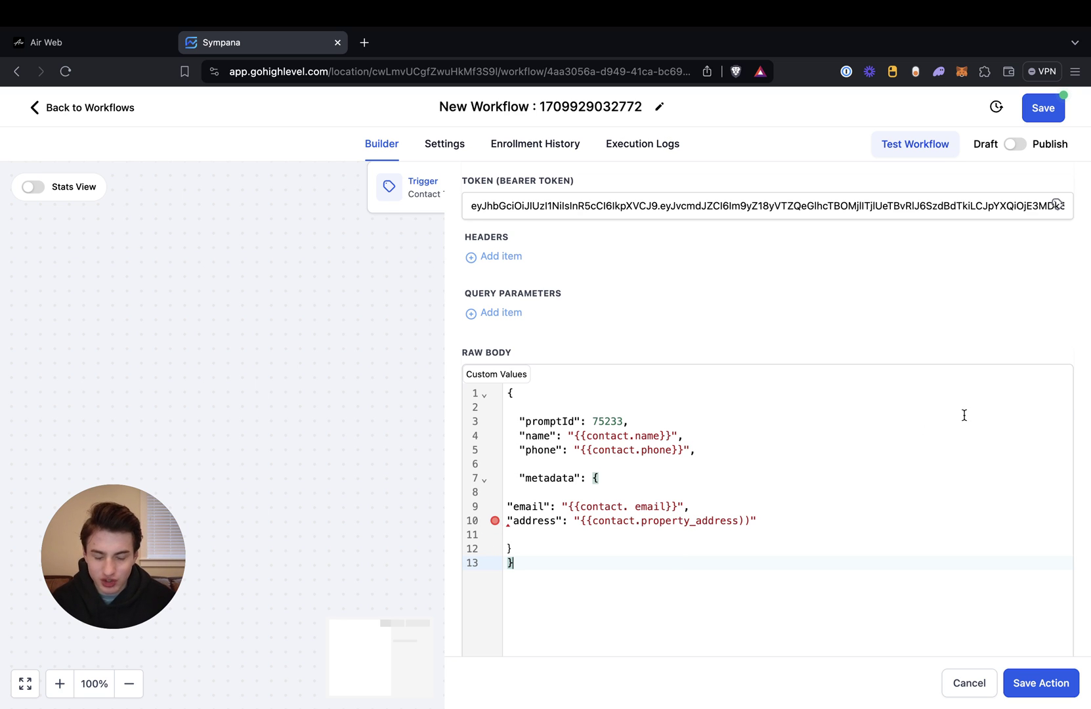
left_click(1050, 401)
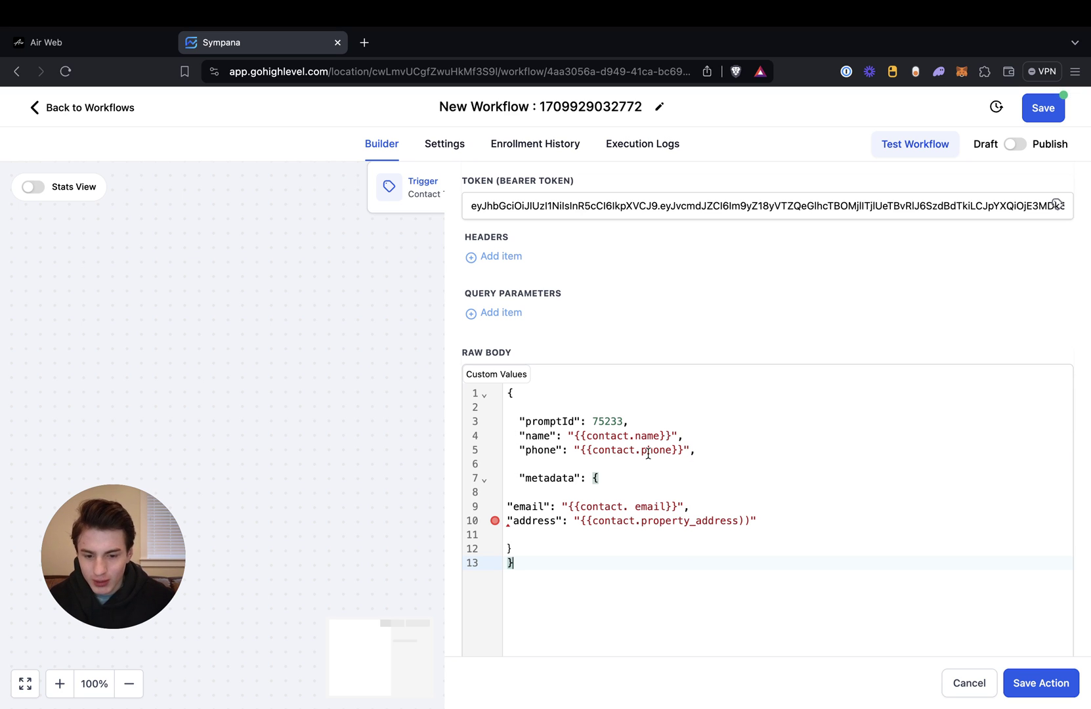
scroll(653, 523, "up", 5)
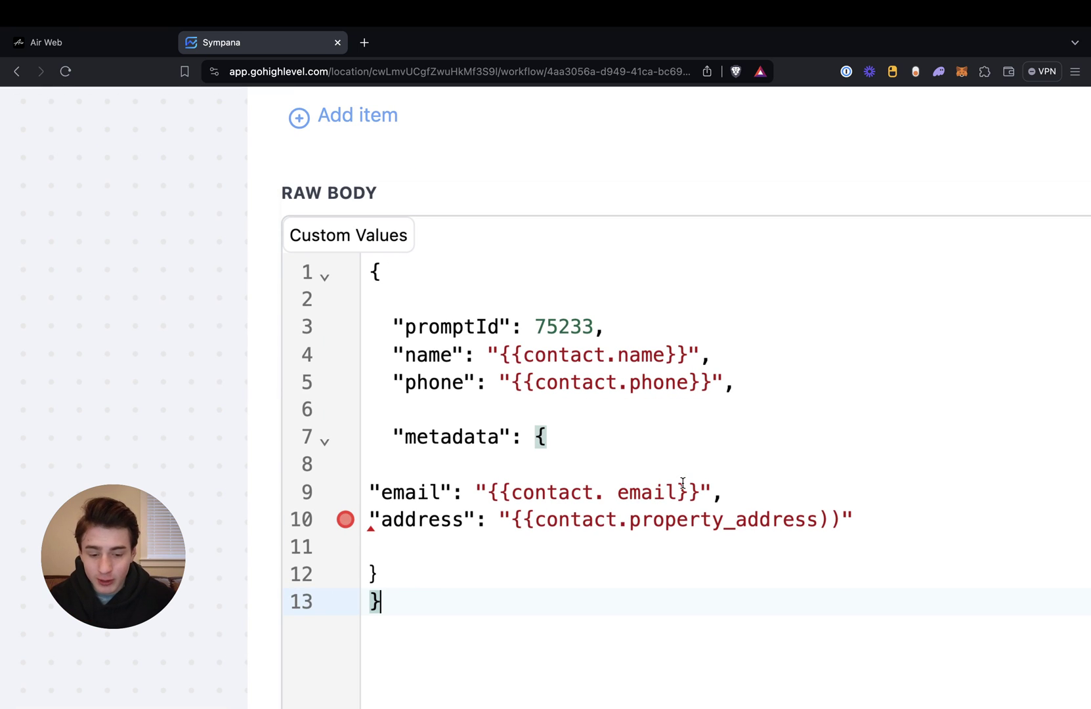
scroll(912, 421, "down", 5)
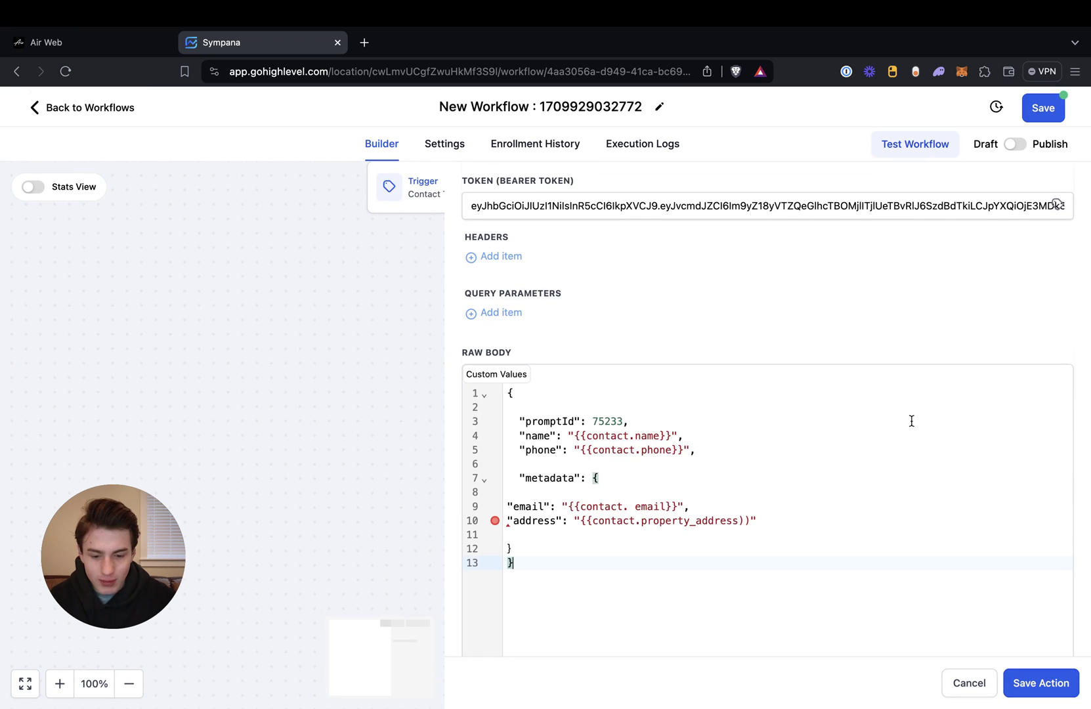
left_click(1036, 682)
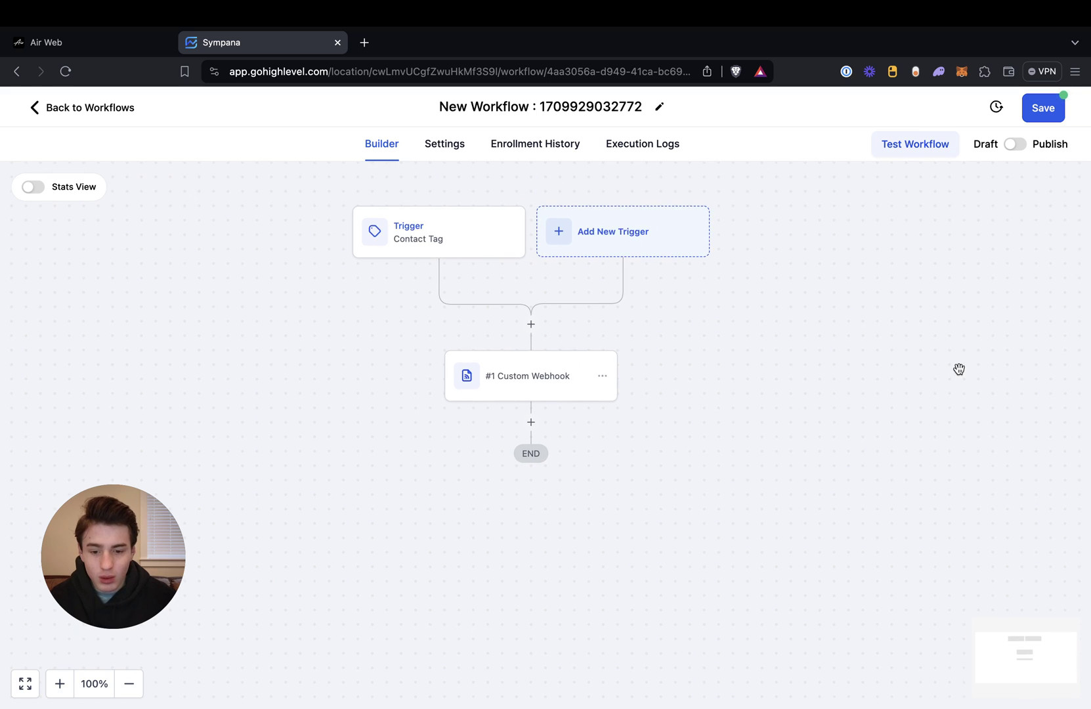
- Retitle the workflow 'Sending New Lead From Gohighlevel to Air', save, and open the Contact Tag trigger
left_click(525, 107)
triple_click(526, 107)
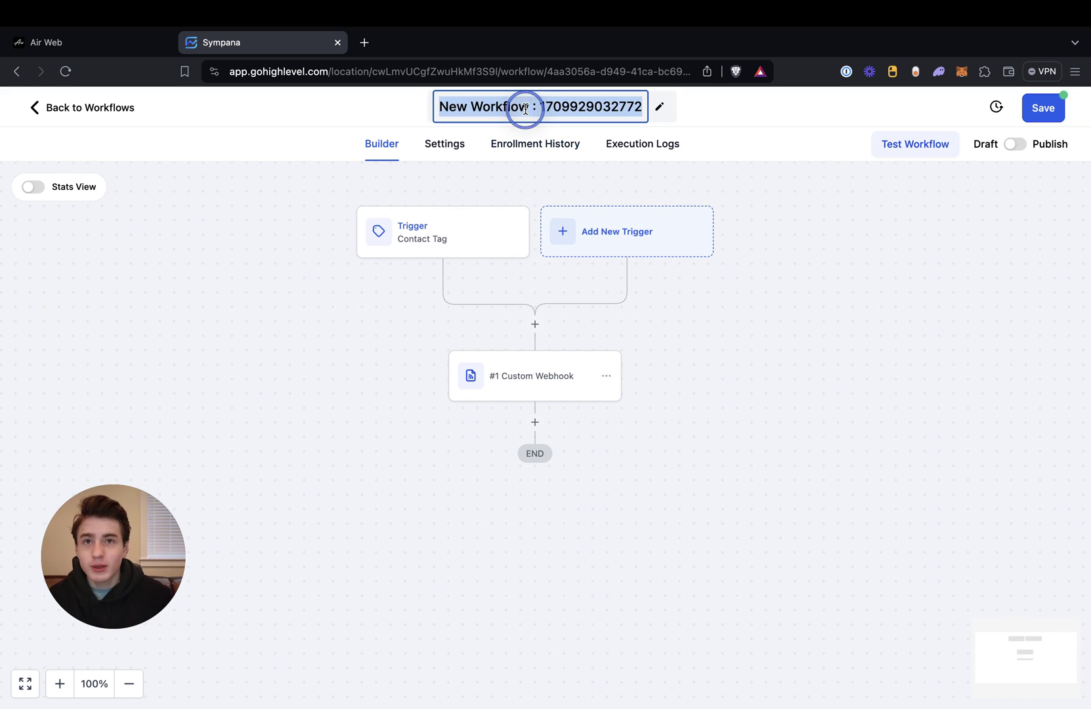
type("Sending ")
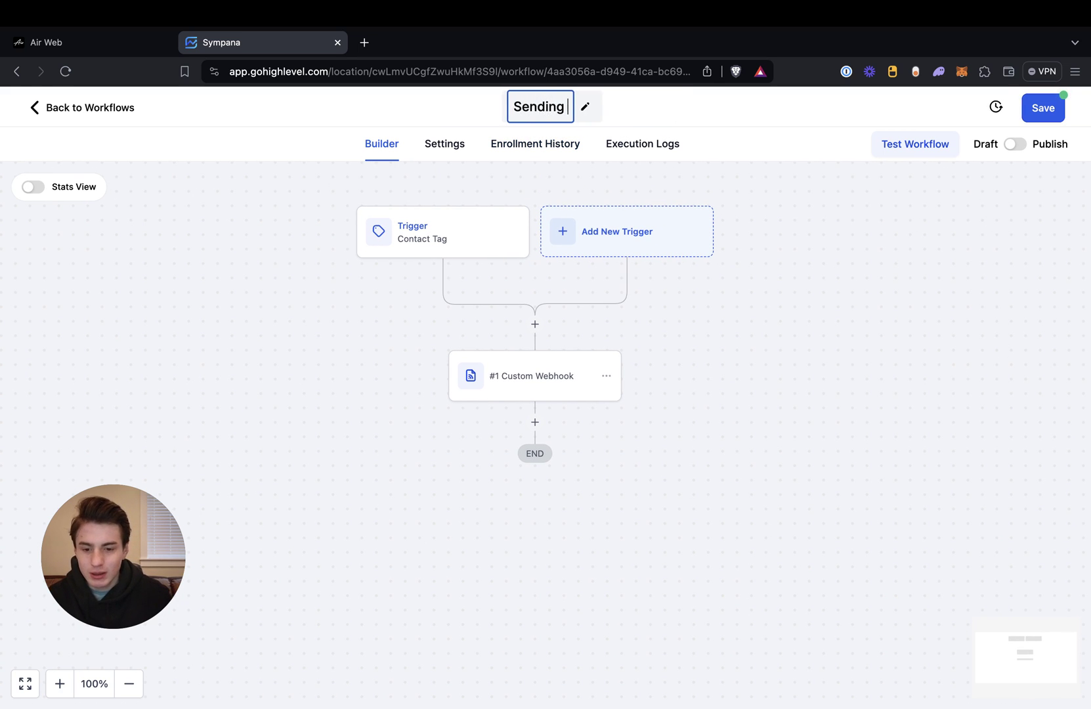
type("New Lead ")
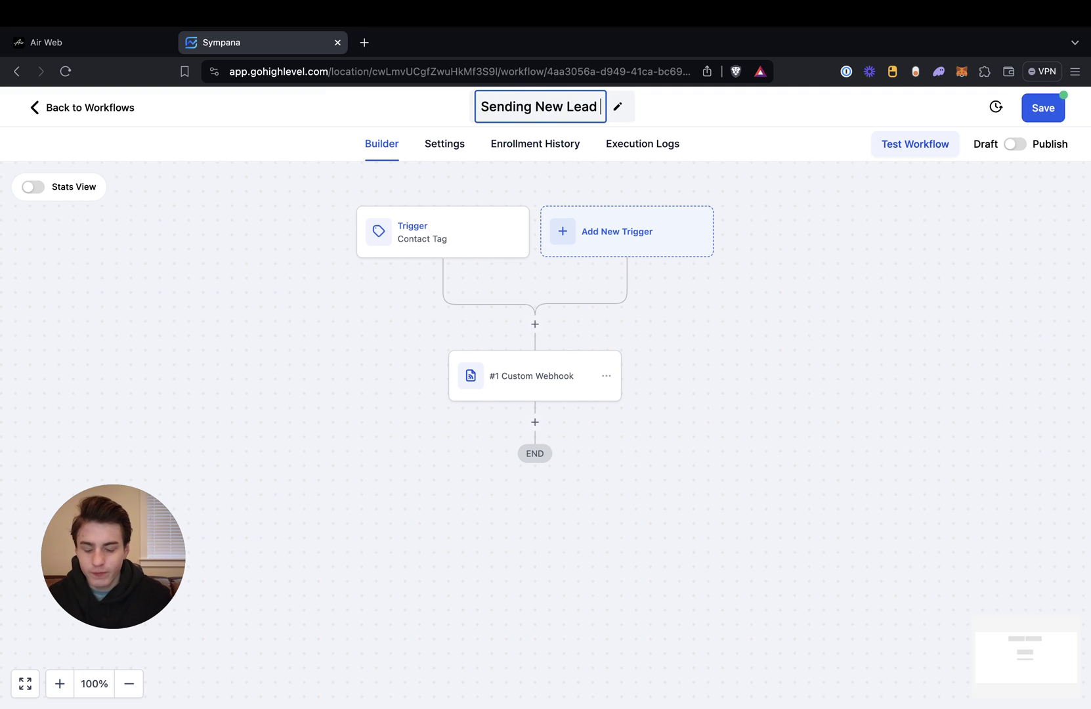
type("From Goh")
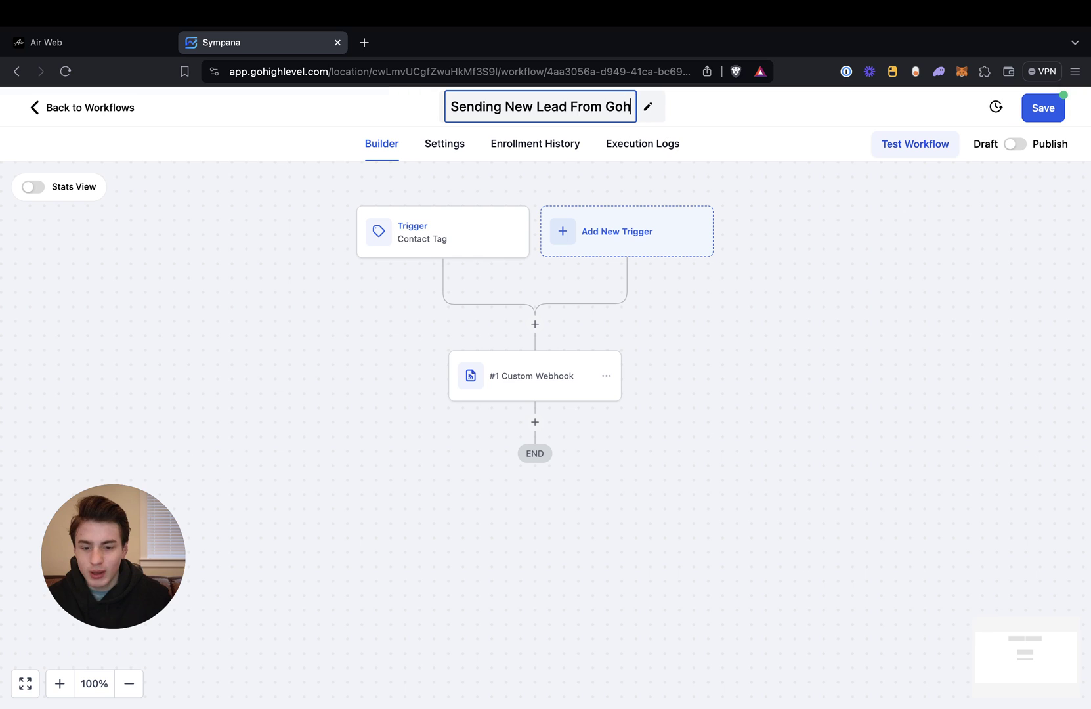
type("ighlevel to Air")
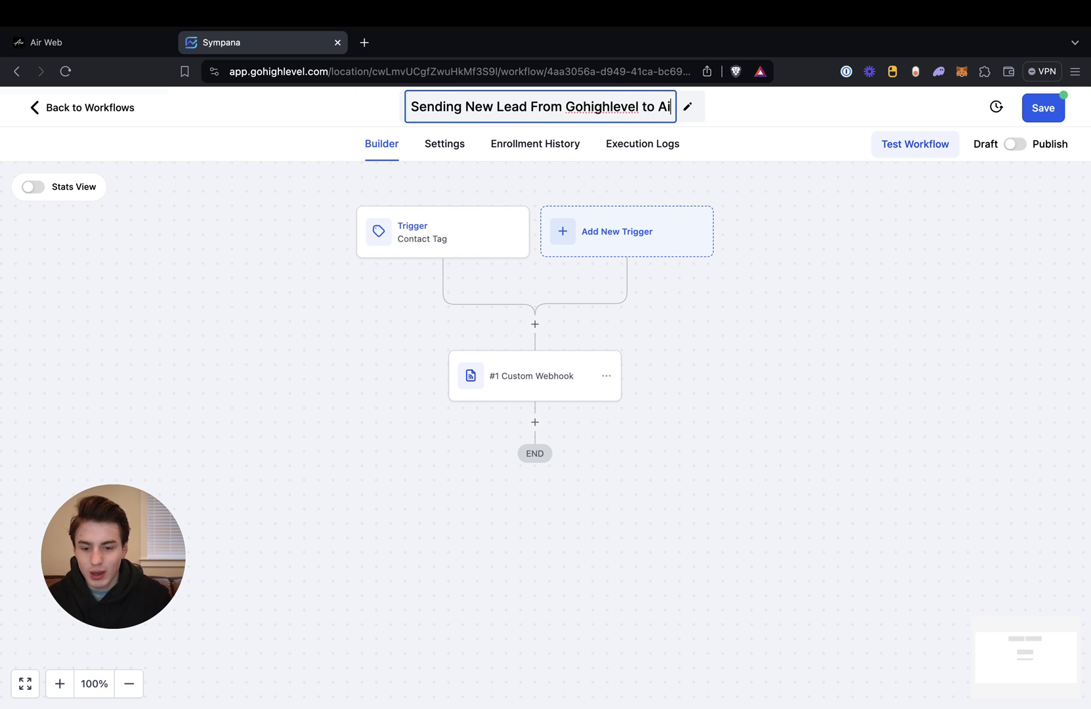
left_click(1038, 122)
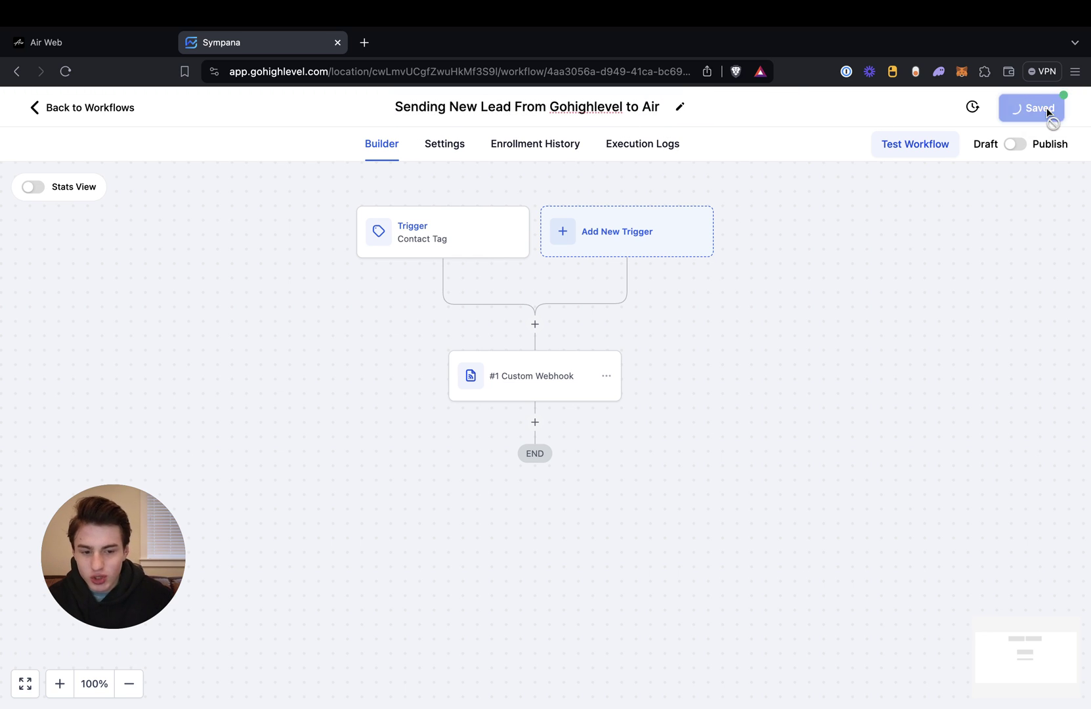
left_click(1064, 109)
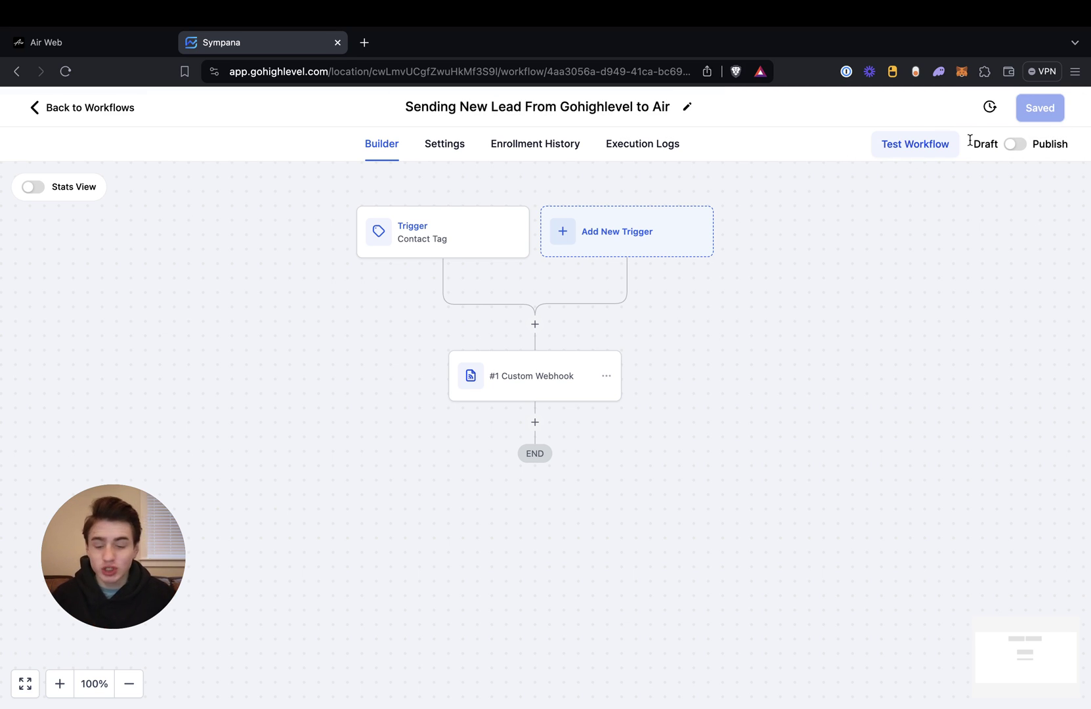
left_click(452, 253)
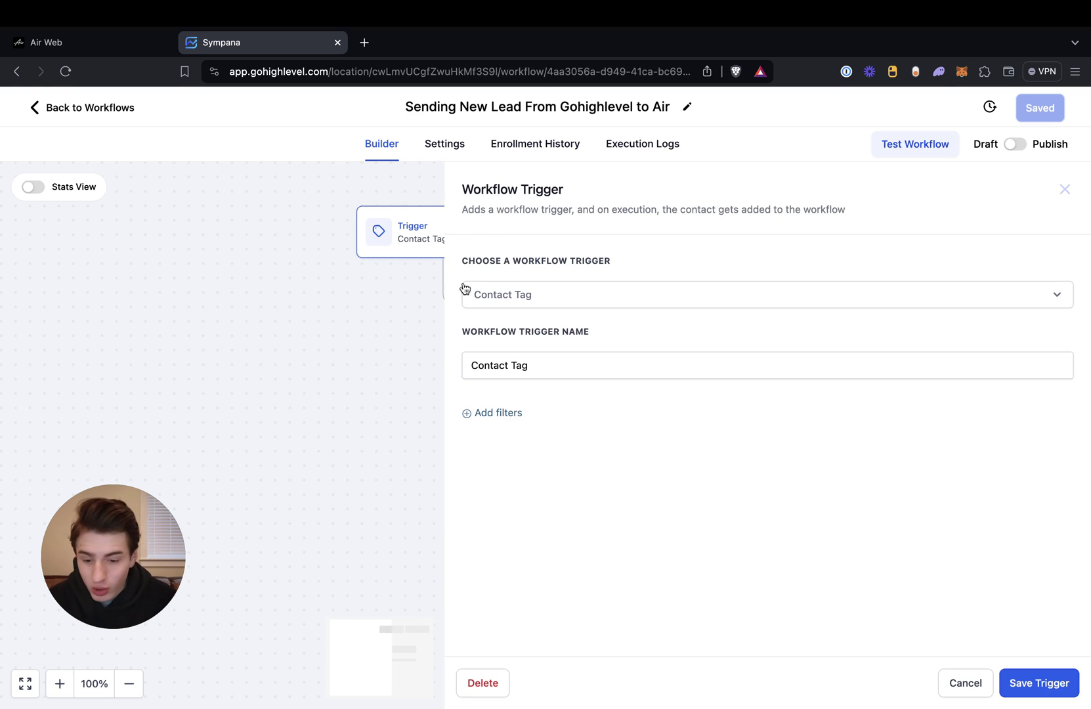
left_click(489, 419)
left_click(535, 439)
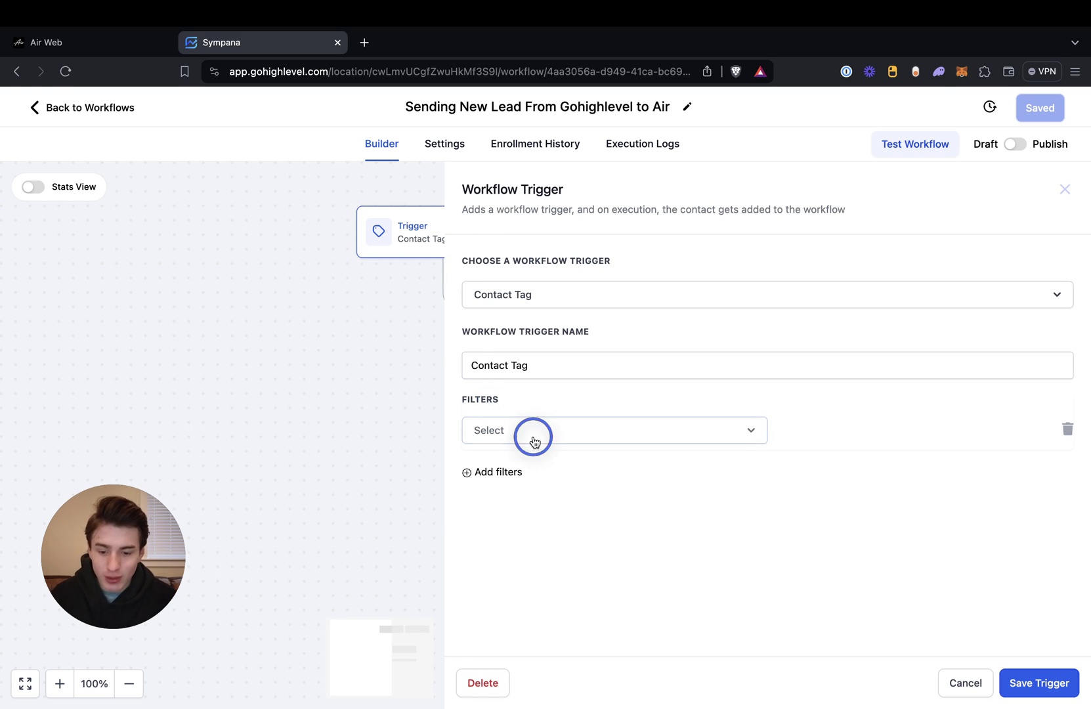
left_click(555, 539)
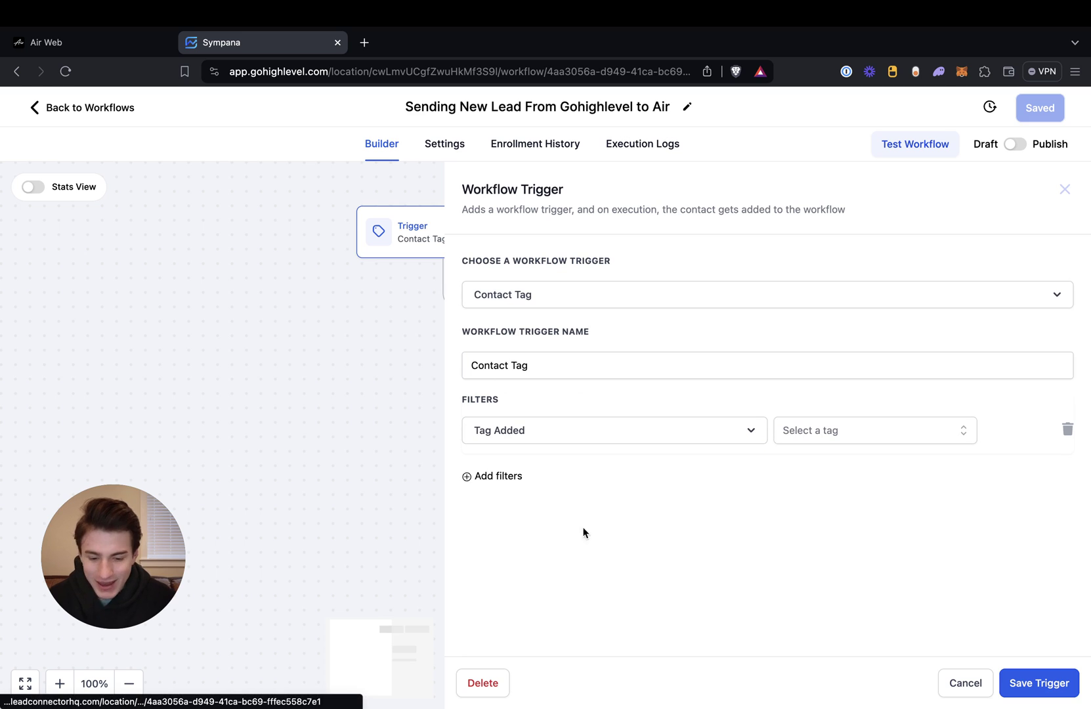
left_click(846, 430)
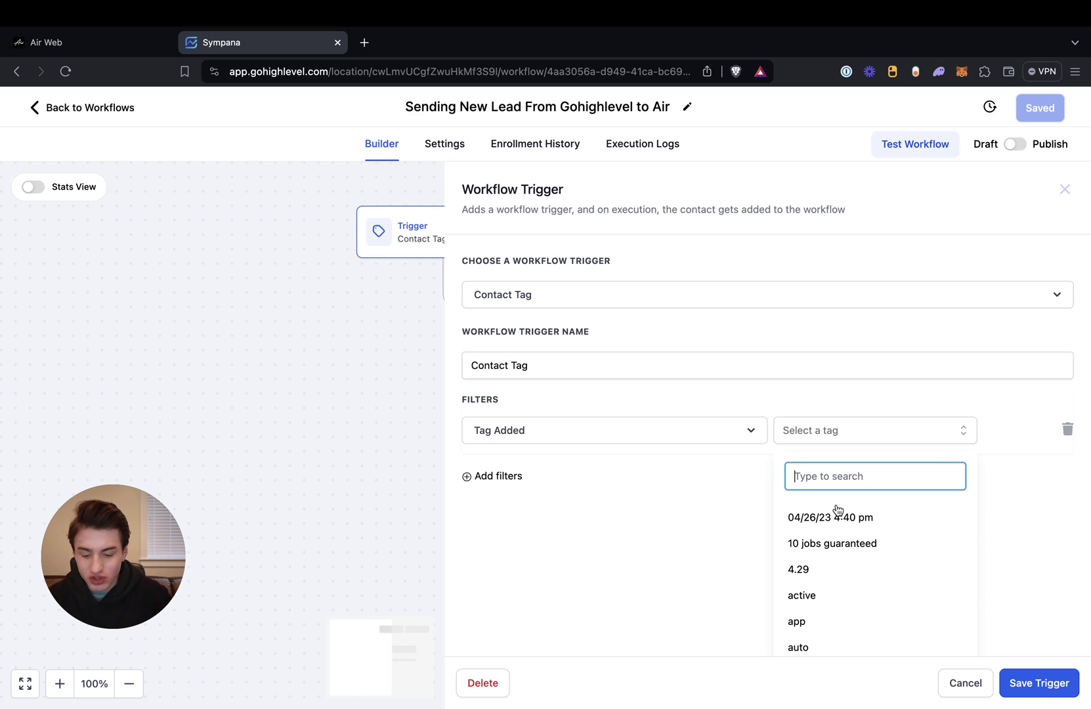
type("Air AI Lead")
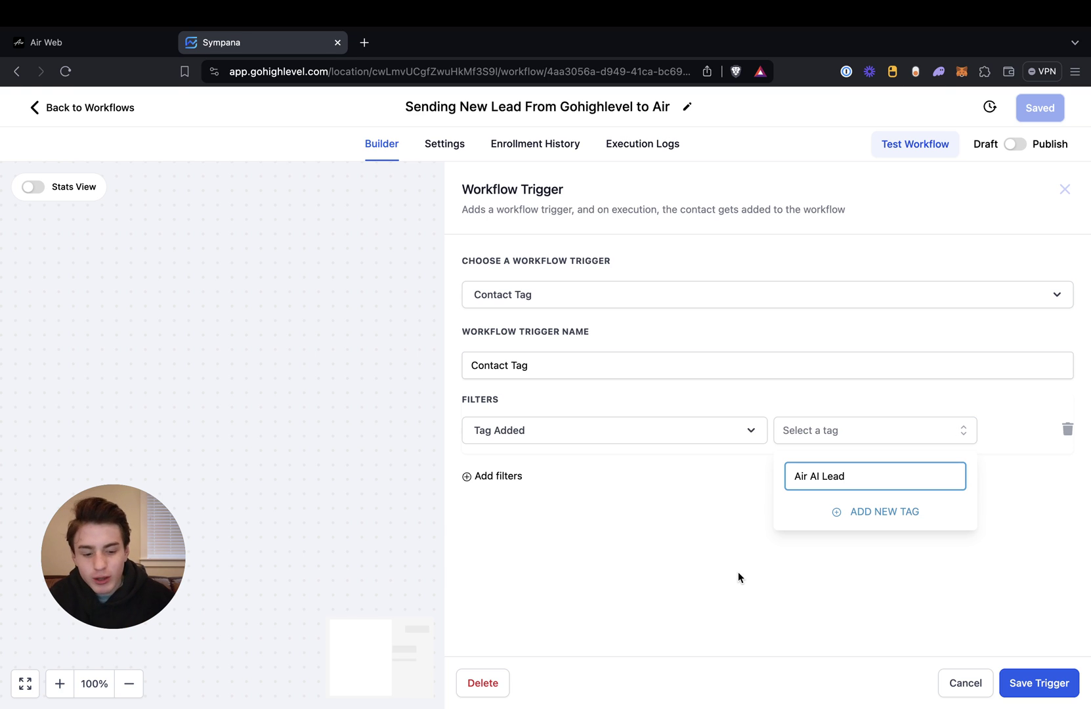
left_click(962, 682)
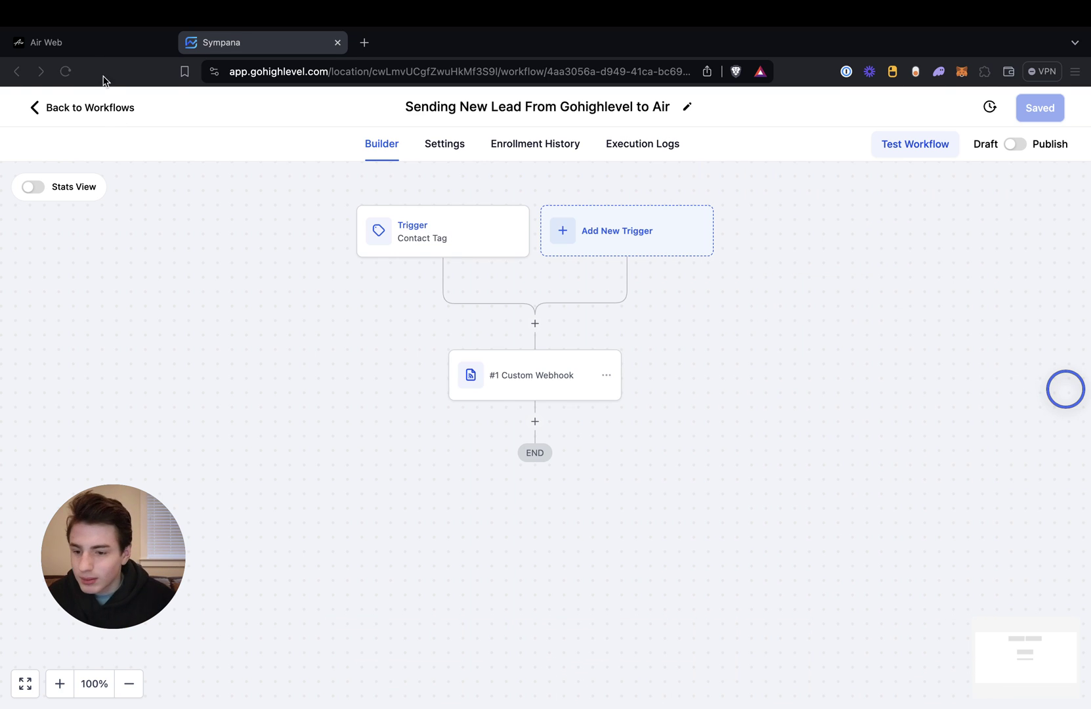
left_click(92, 47)
- Open the 'ee' agent from the Agents list in Air AI's settings
left_click(77, 174)
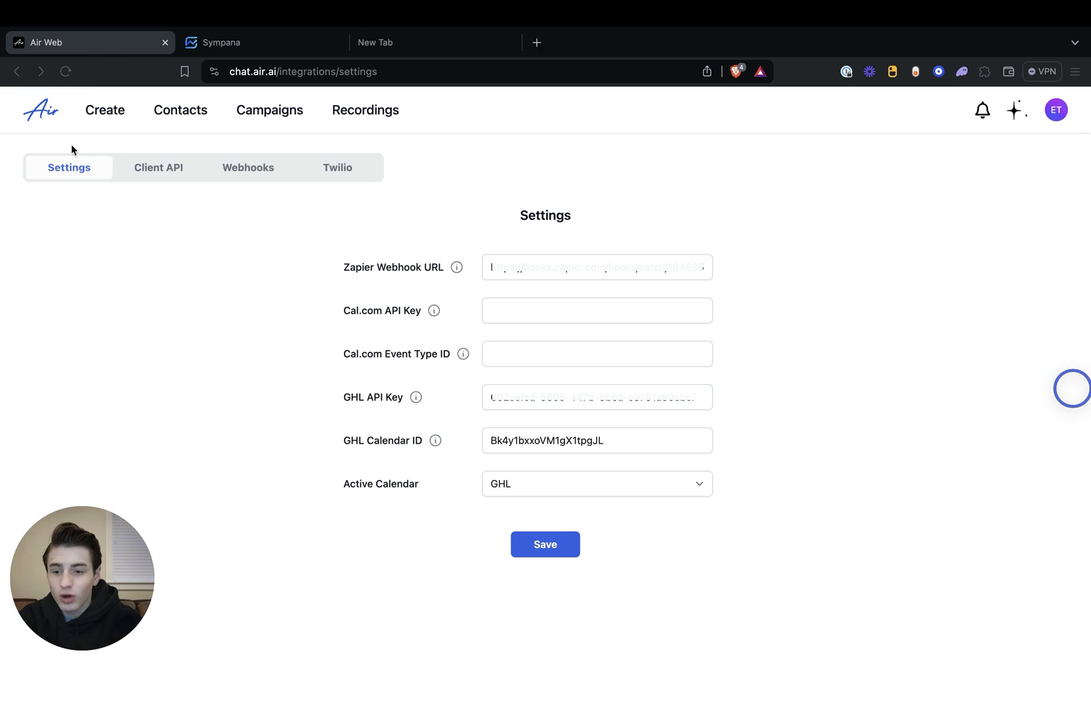
left_click(102, 116)
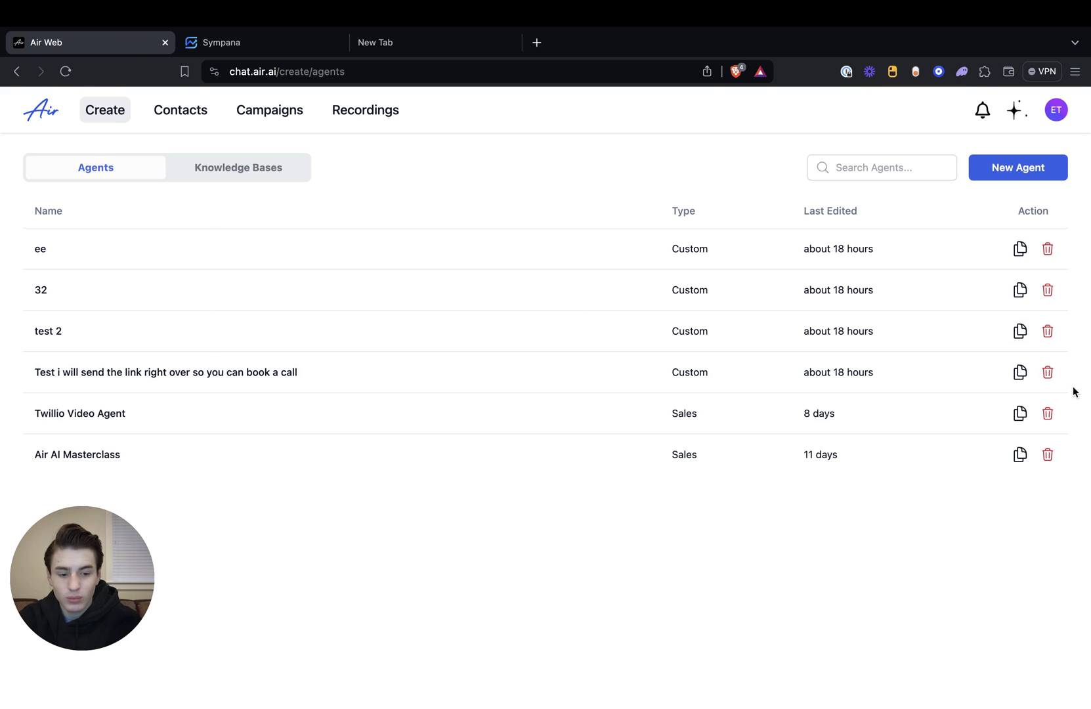
left_click(1064, 392)
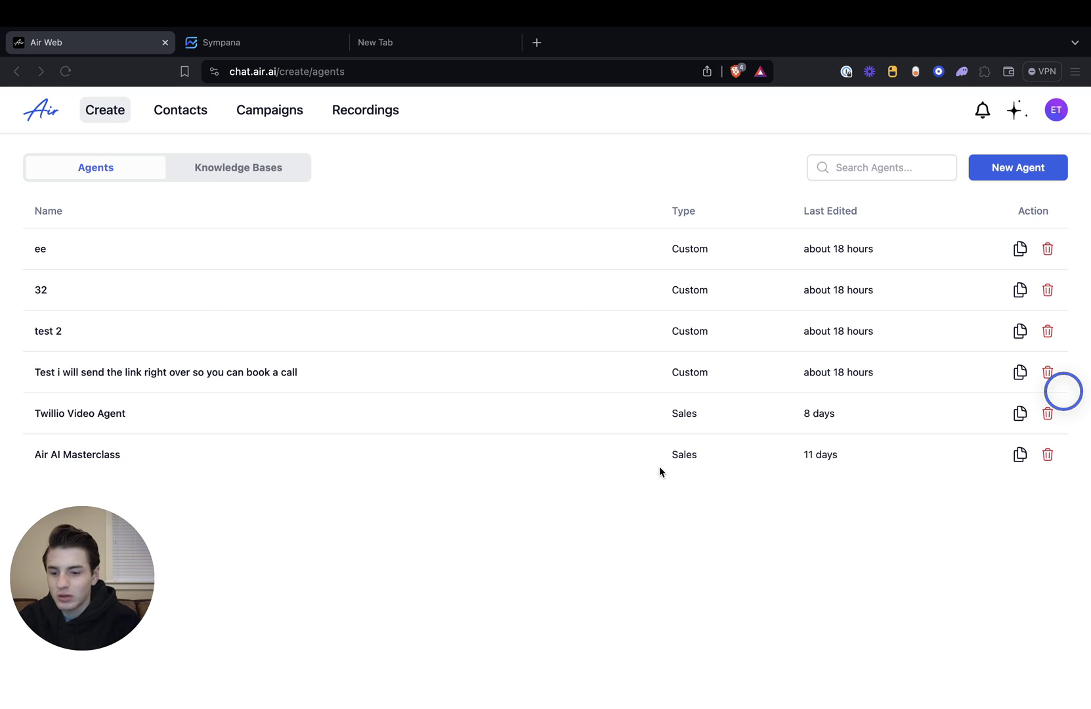
left_click(63, 252)
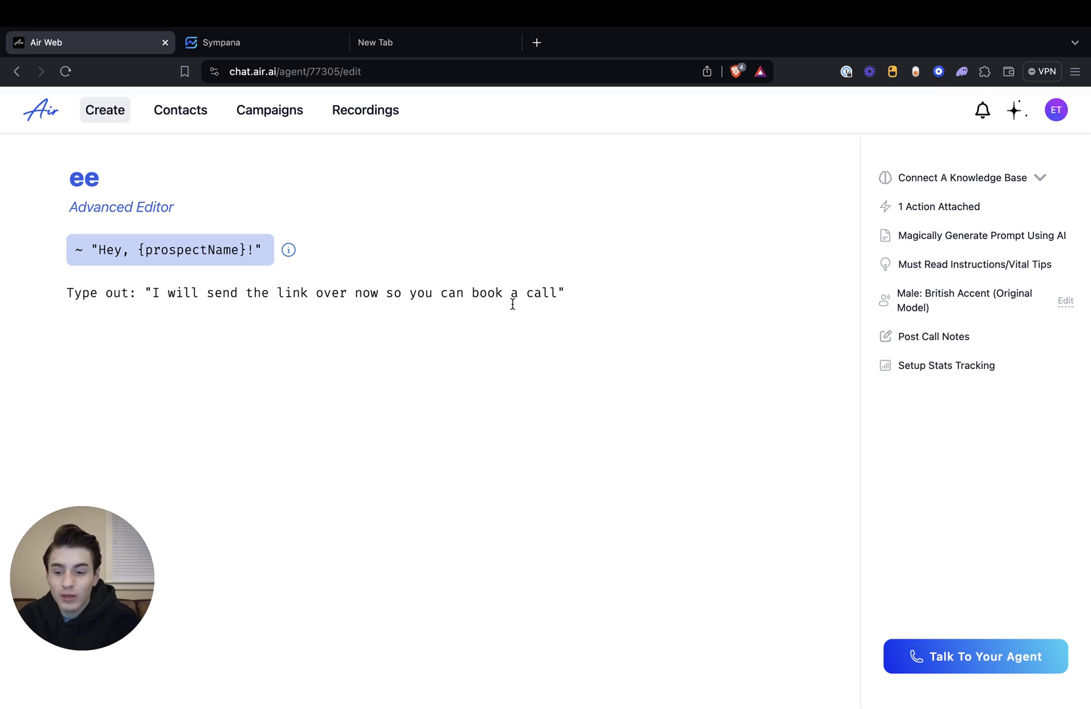
left_click(435, 51)
- Go to Zapier's zaps page and open 'Send Booking Link To Lead' in the AIR AI folder
double_click(415, 67)
type("zapi")
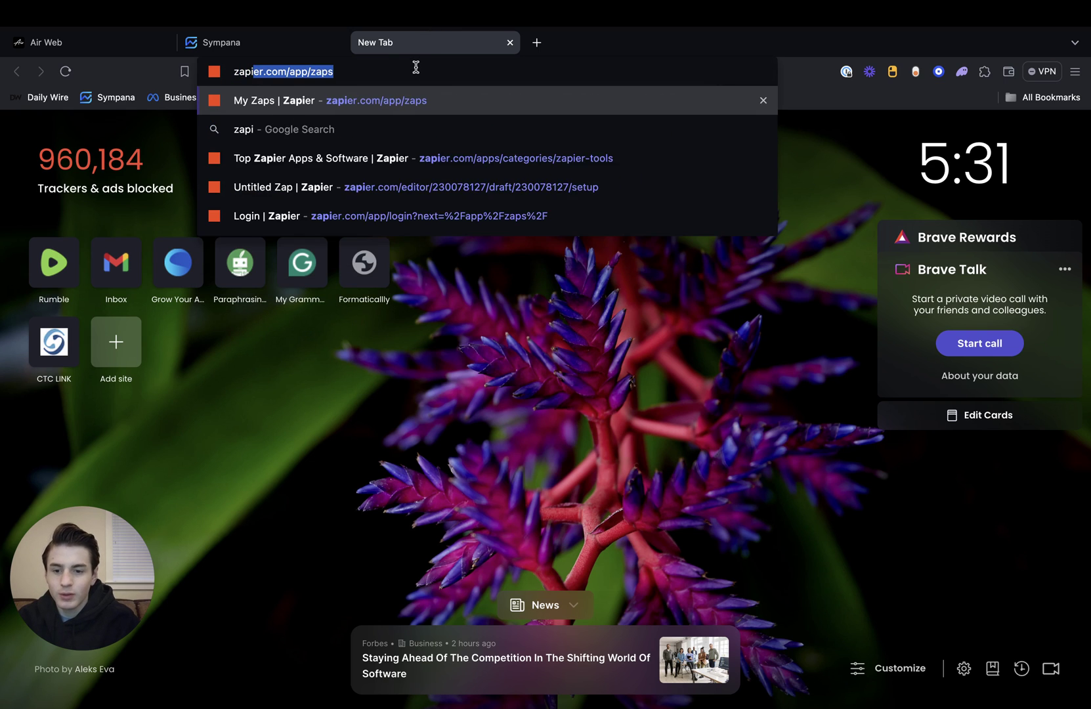
key("Return")
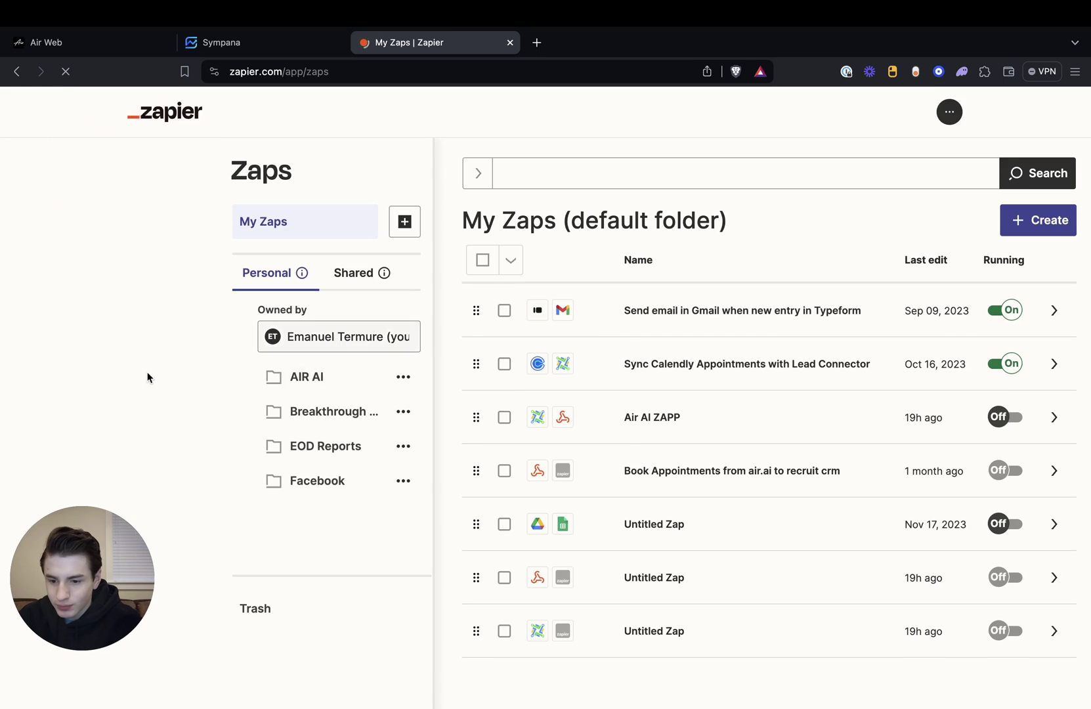
left_click(304, 378)
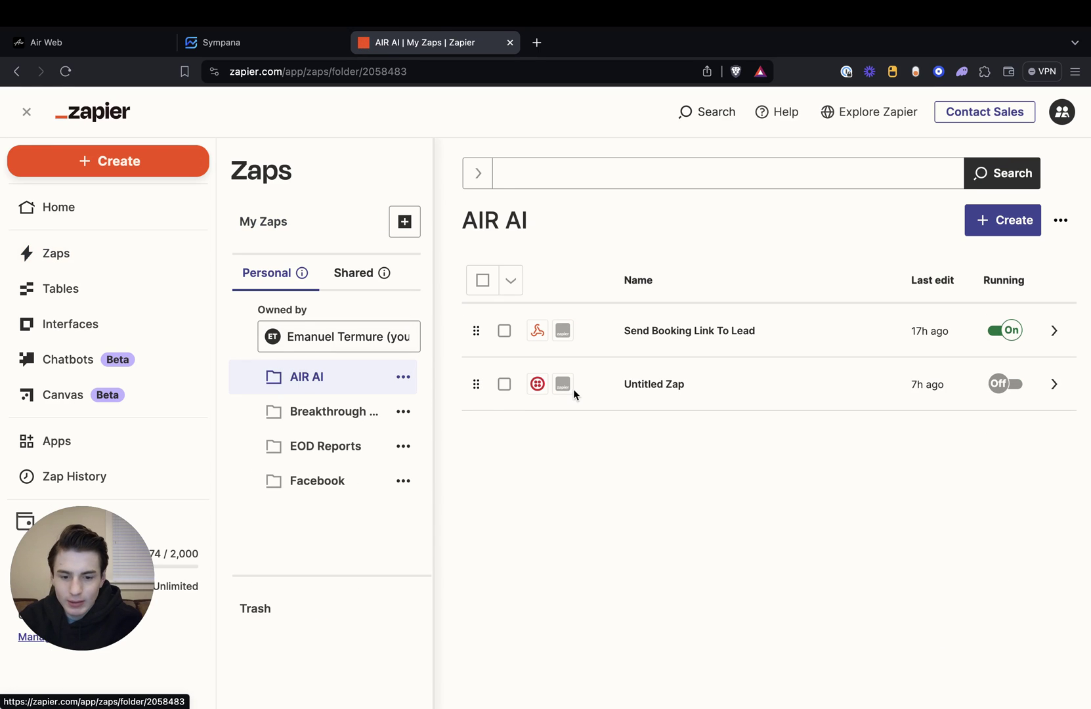
left_click(690, 333)
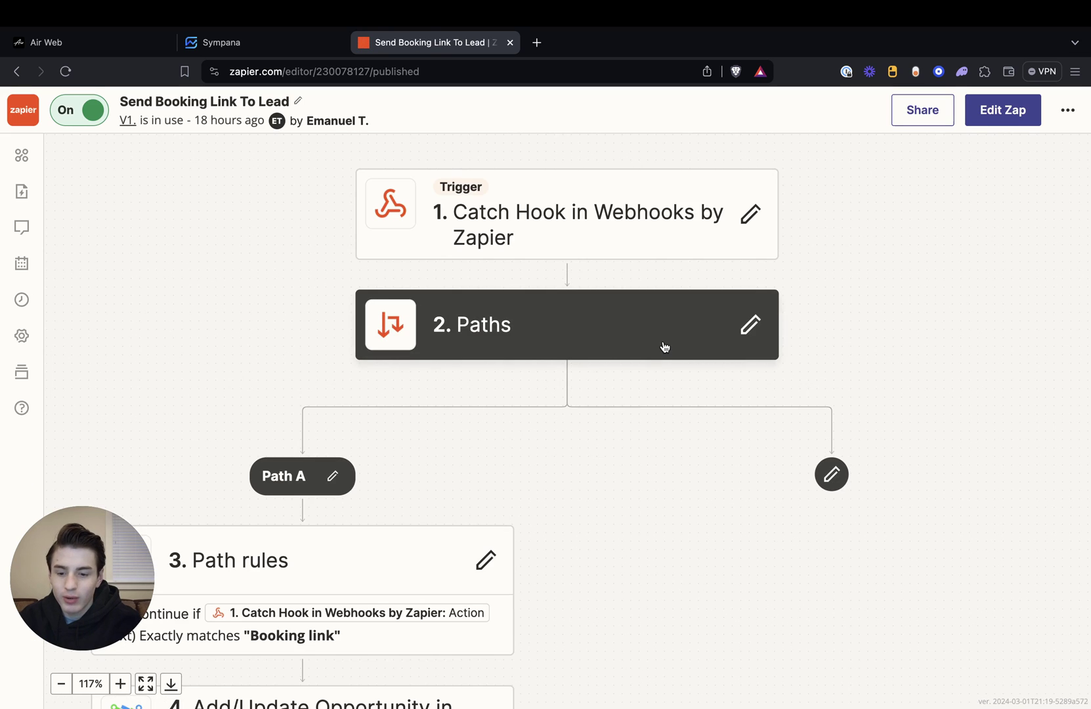
scroll(706, 378, "up", 2)
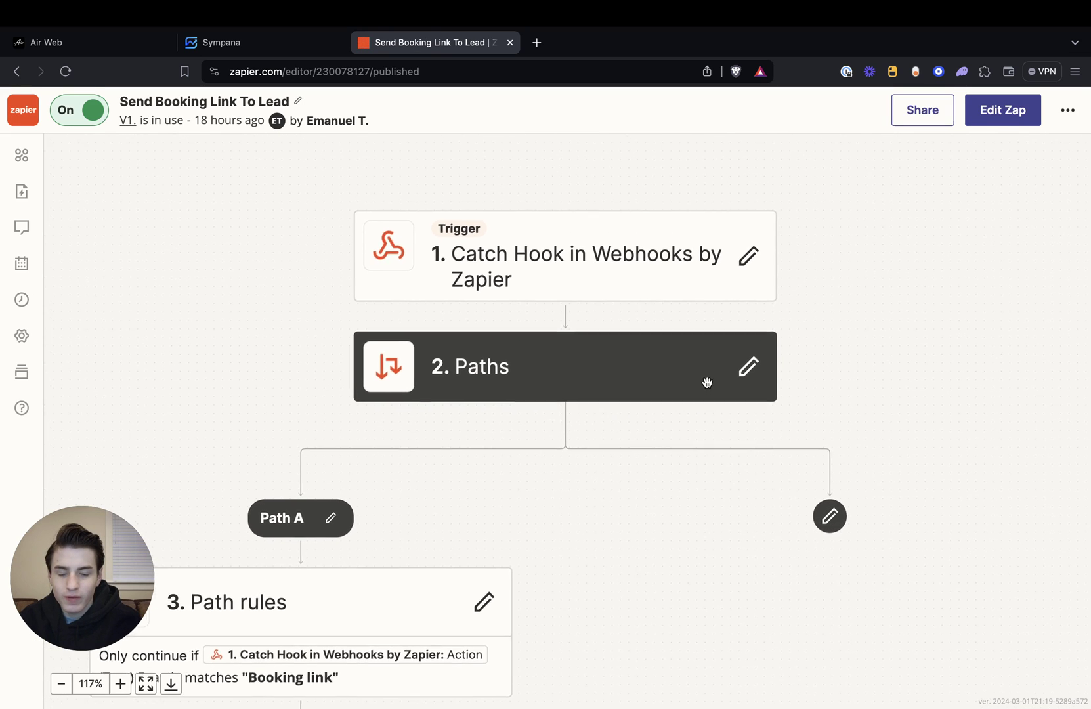
- Replace the zap draft with v1, keep the Catch Hook trigger event, and reach the Test tab
left_click(744, 276)
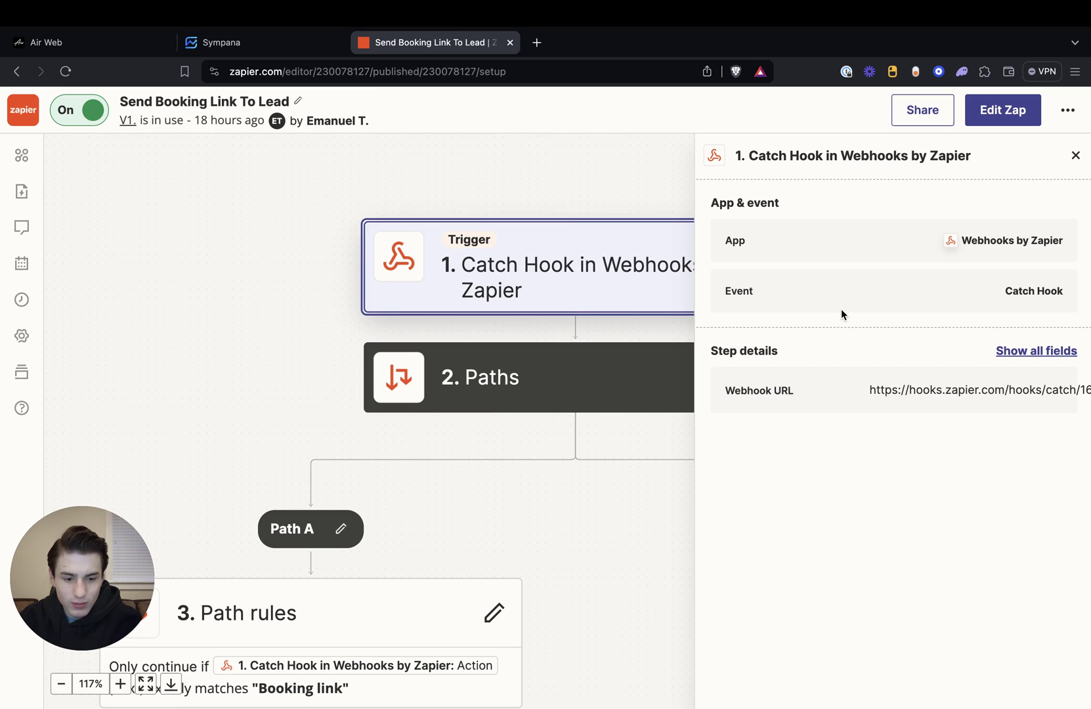
left_click(1076, 155)
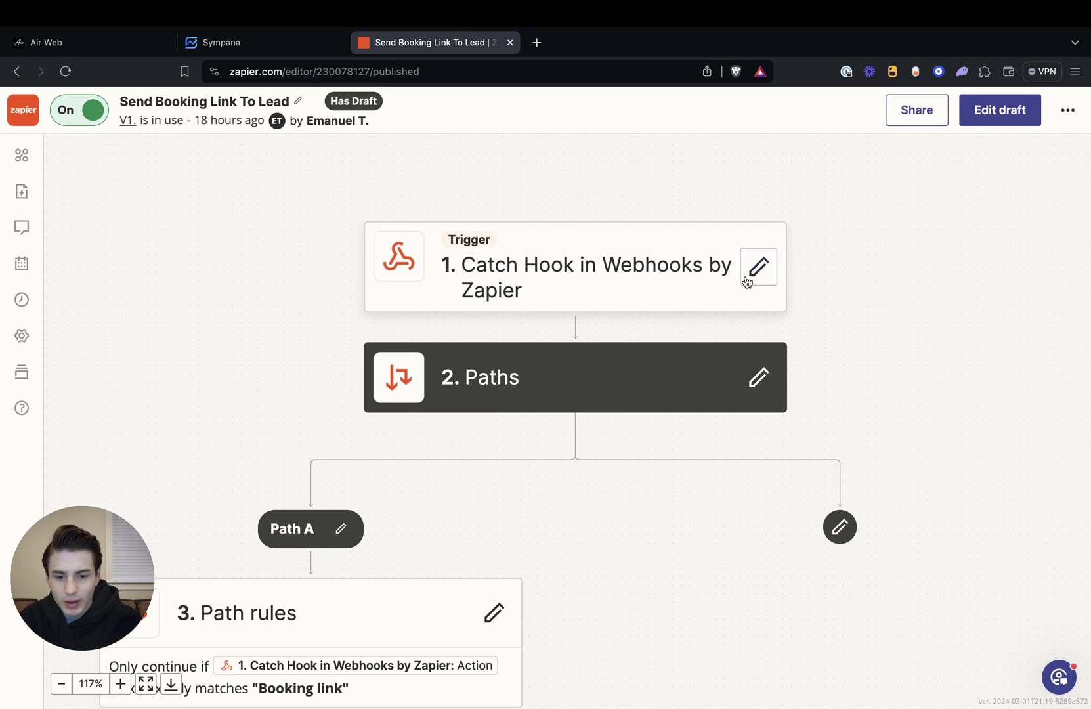
left_click(753, 273)
left_click(623, 430)
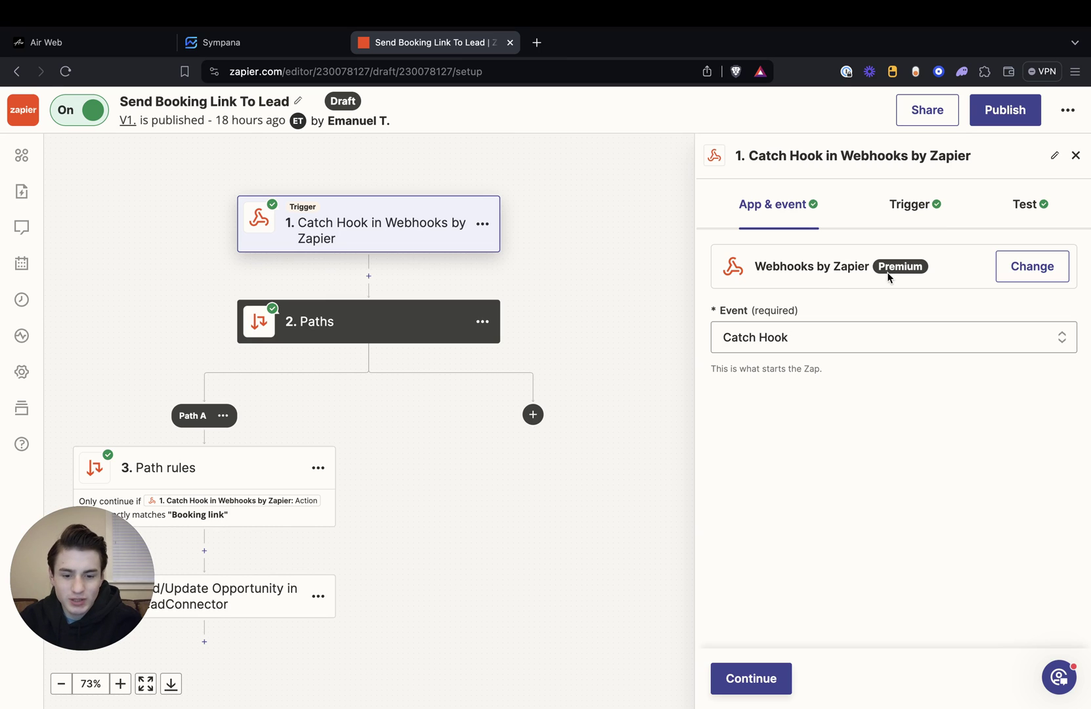
left_click(782, 339)
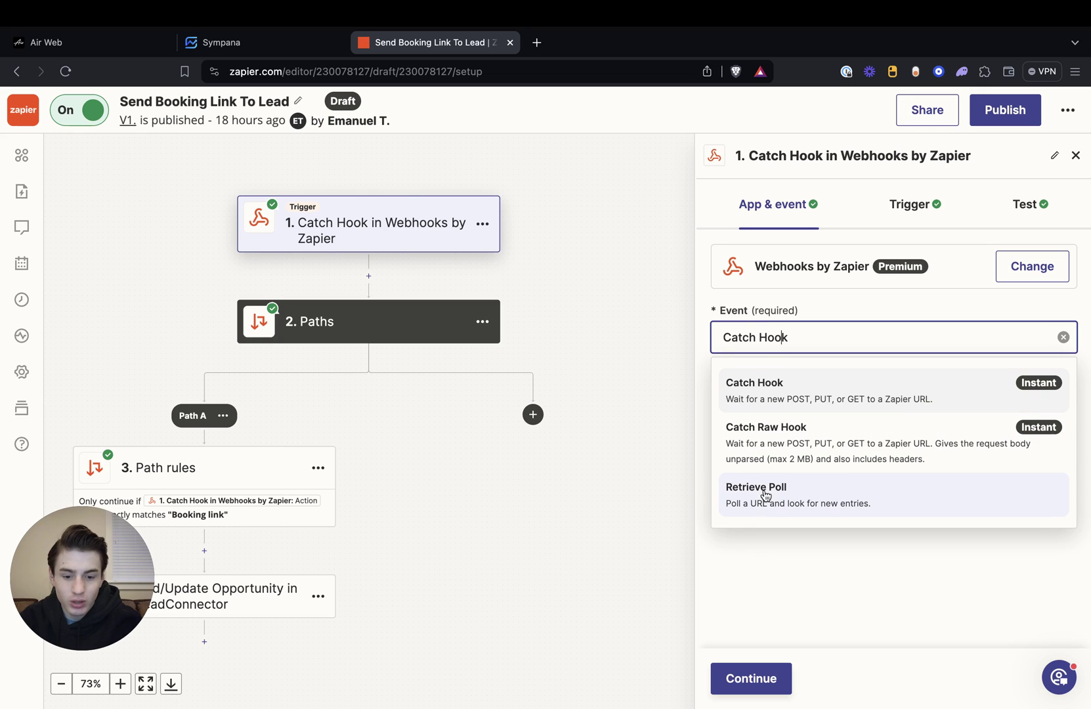
left_click(803, 392)
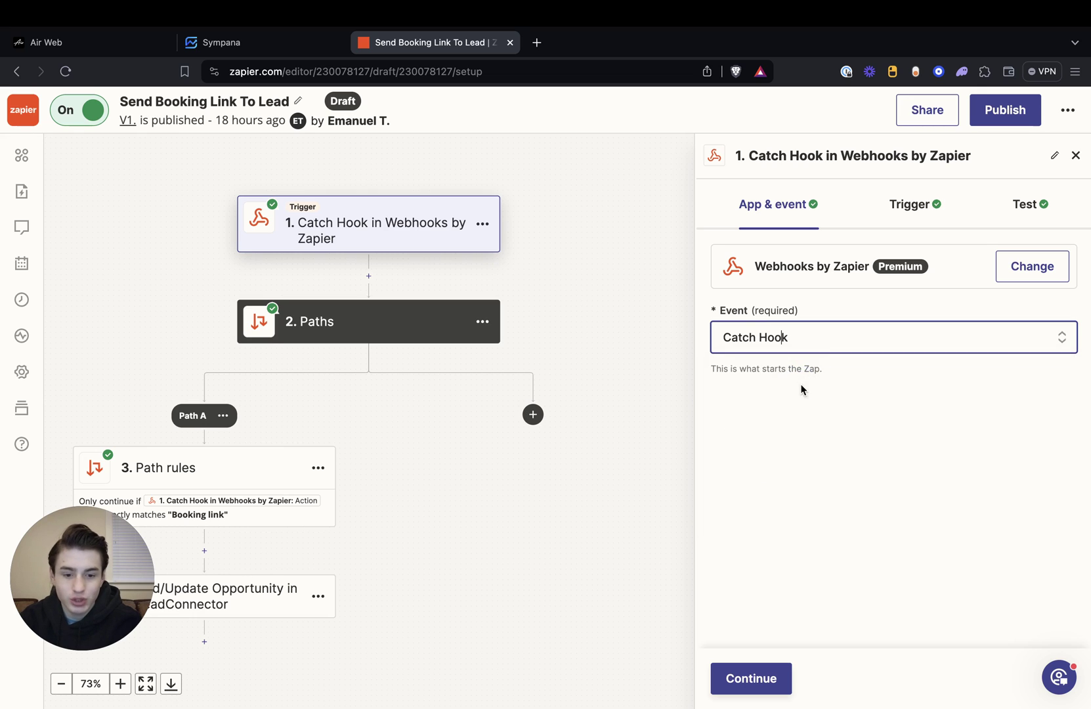
left_click(748, 670)
left_click(751, 677)
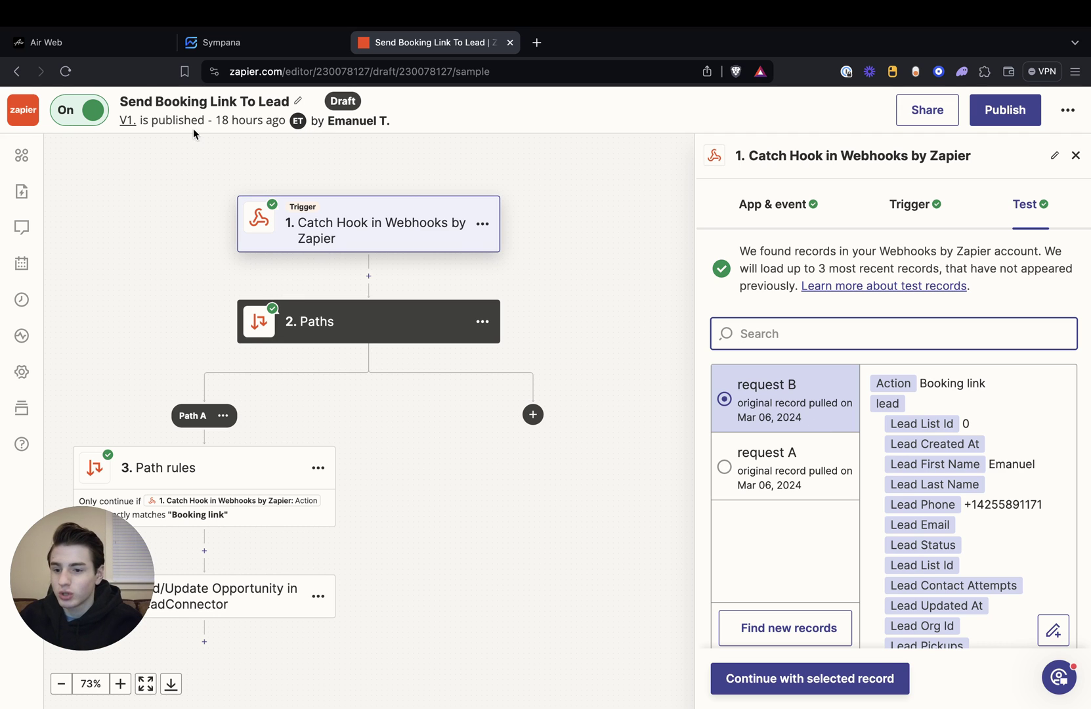
- Place a test call from the 'ee' agent in Air AI
left_click(105, 45)
left_click(963, 668)
left_click(544, 502)
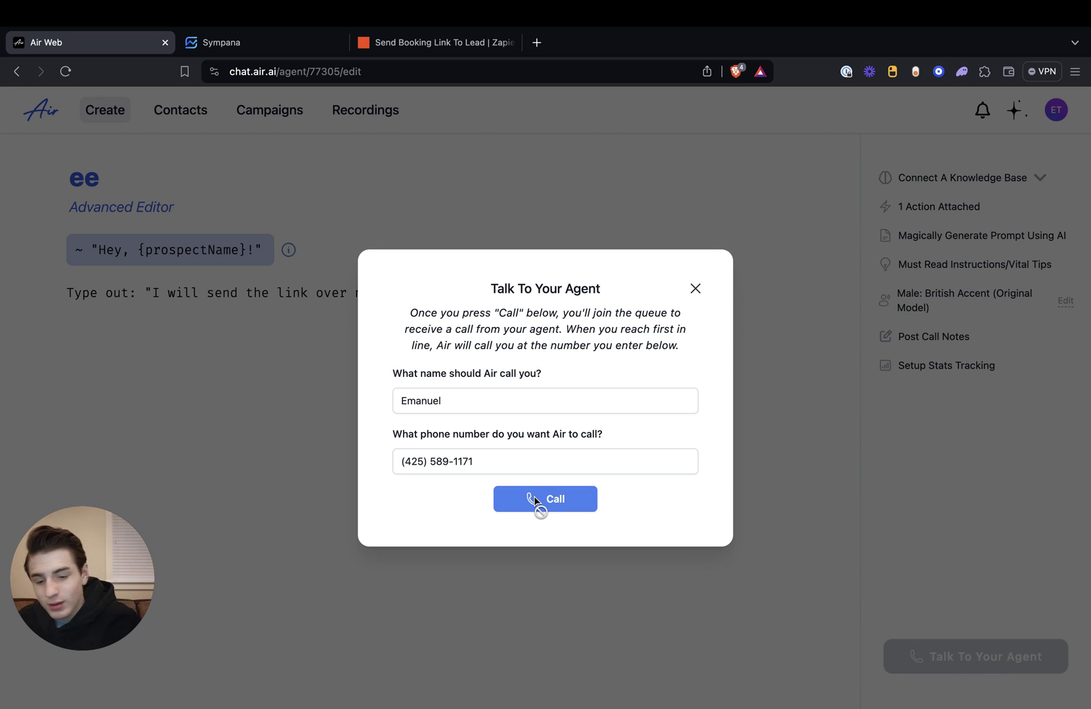
- Close the Talk To Your Agent dialog and return to the Send Booking Link To Lead zap
left_click(697, 290)
left_click(436, 44)
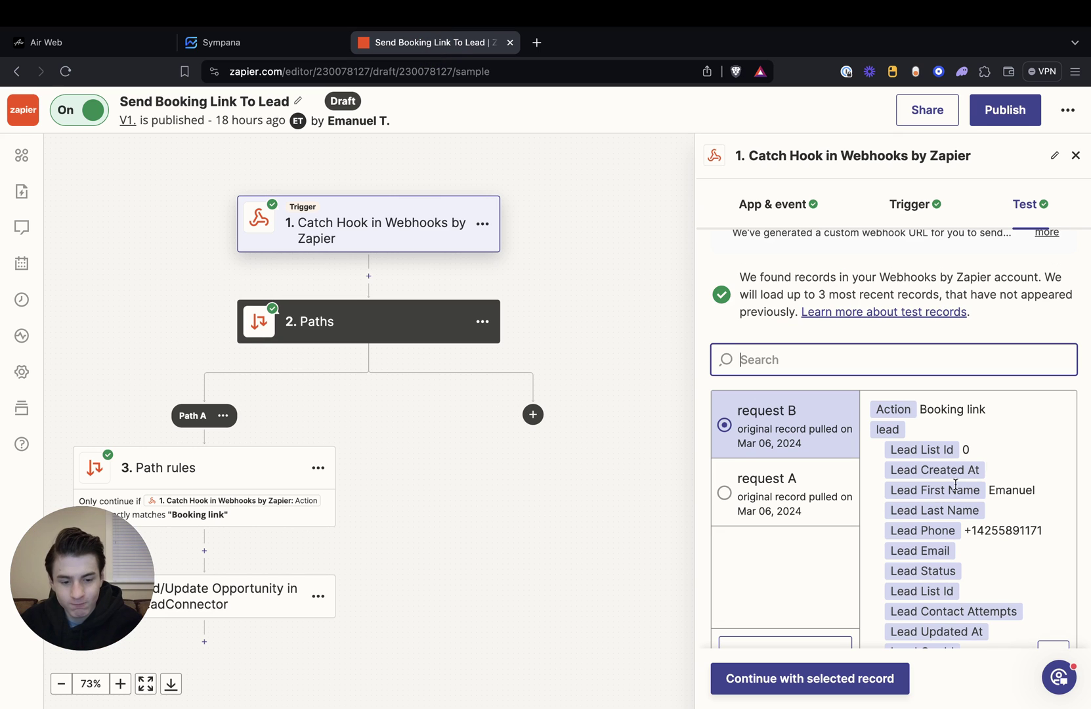
- Find new webhook records and continue with request C as the trigger's test data
scroll(1060, 398, "down", 5)
left_click(813, 602)
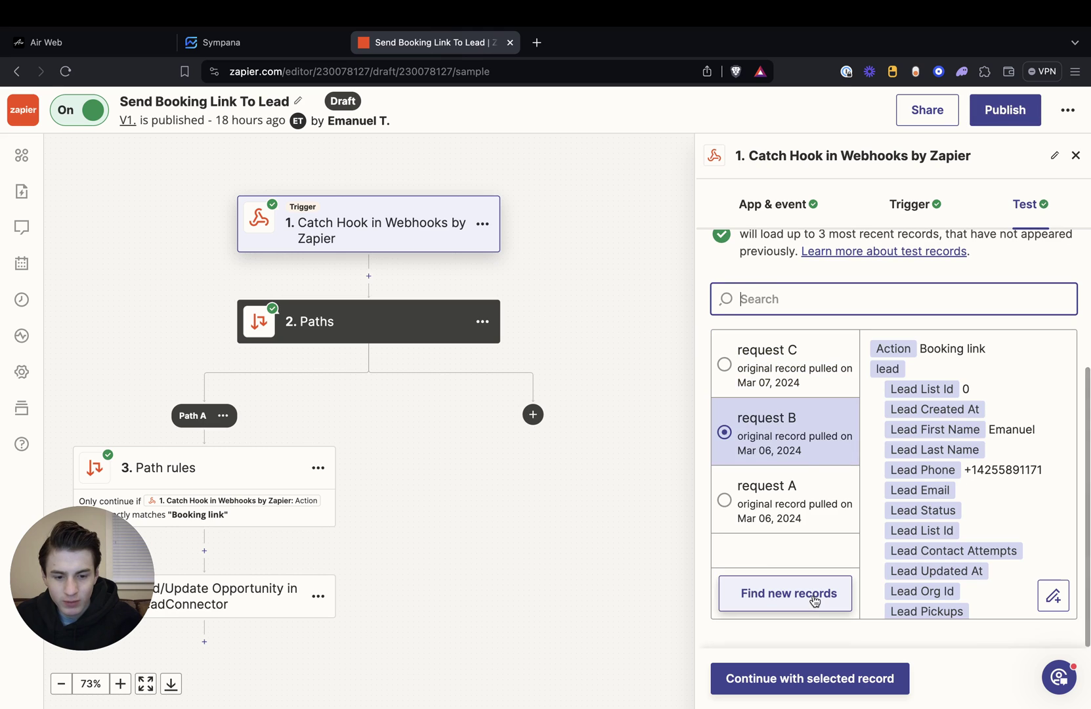
left_click(784, 381)
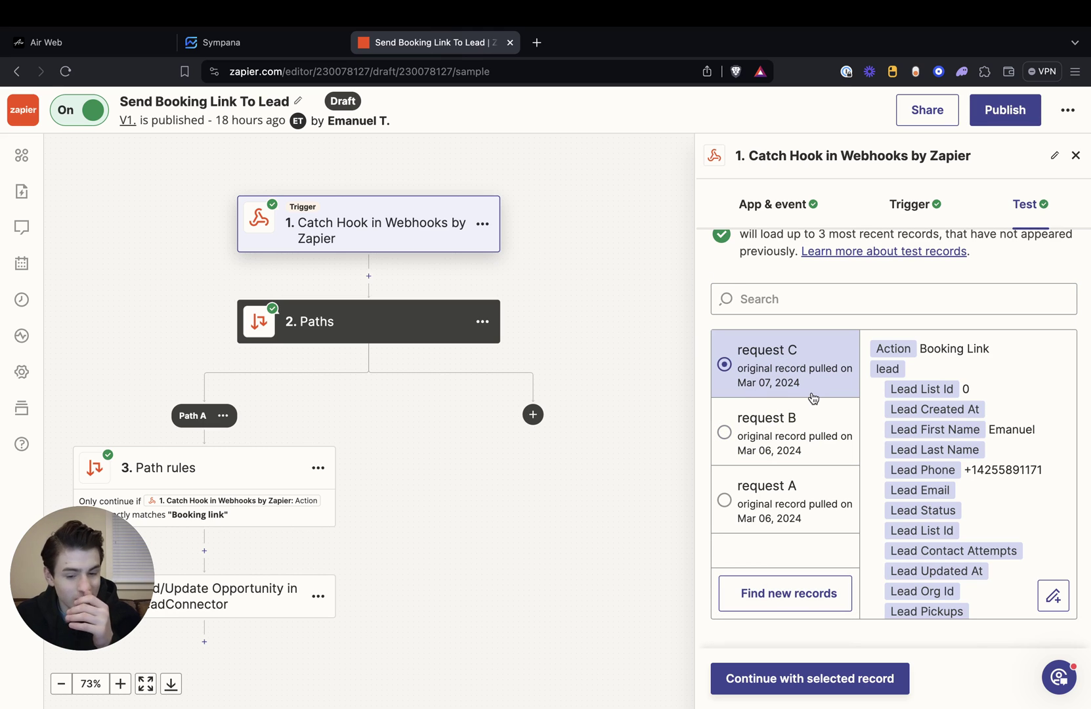
left_click(744, 685)
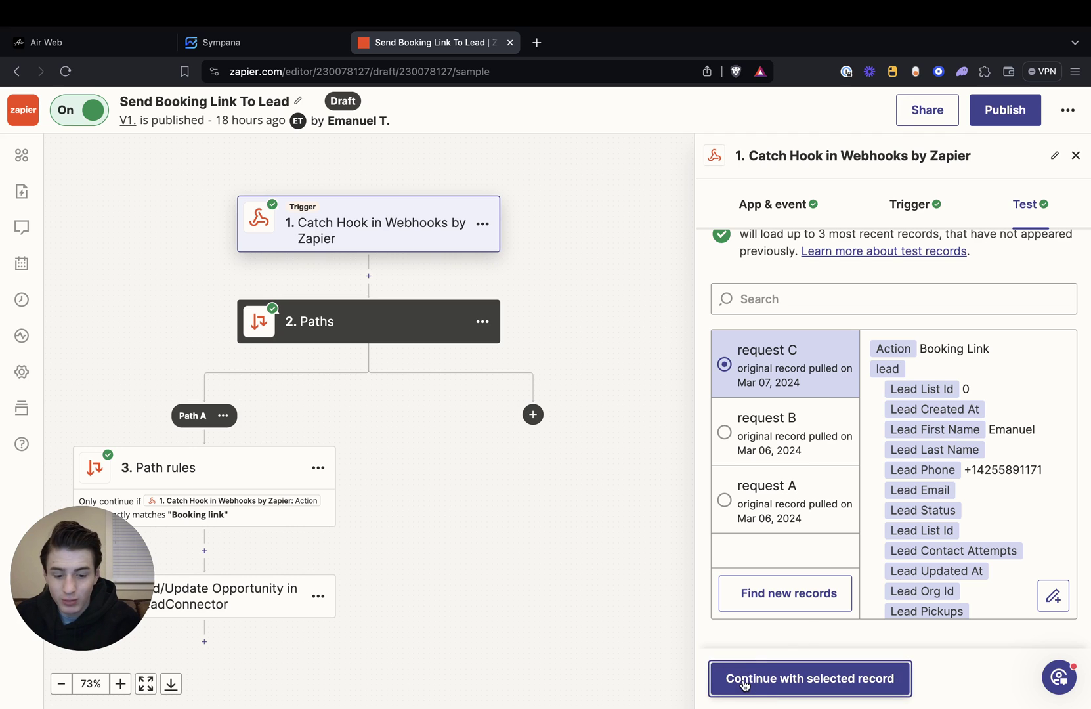
- Open the Path A rules step and its rule conditions
left_click(223, 459)
left_click(806, 277)
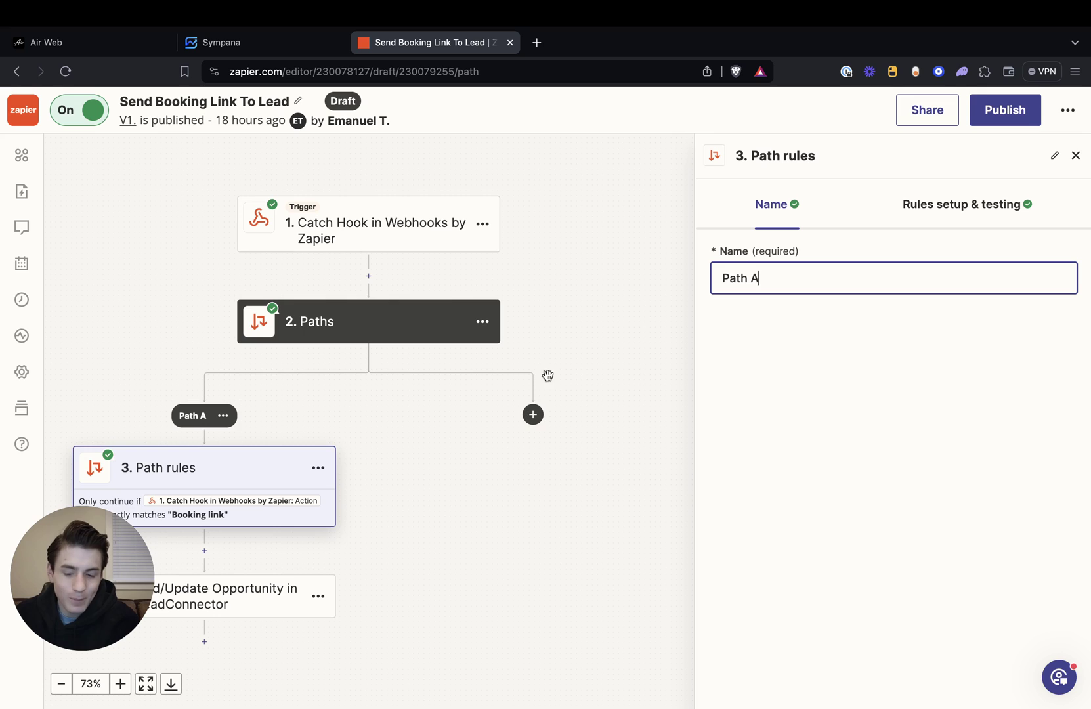
left_click(318, 468)
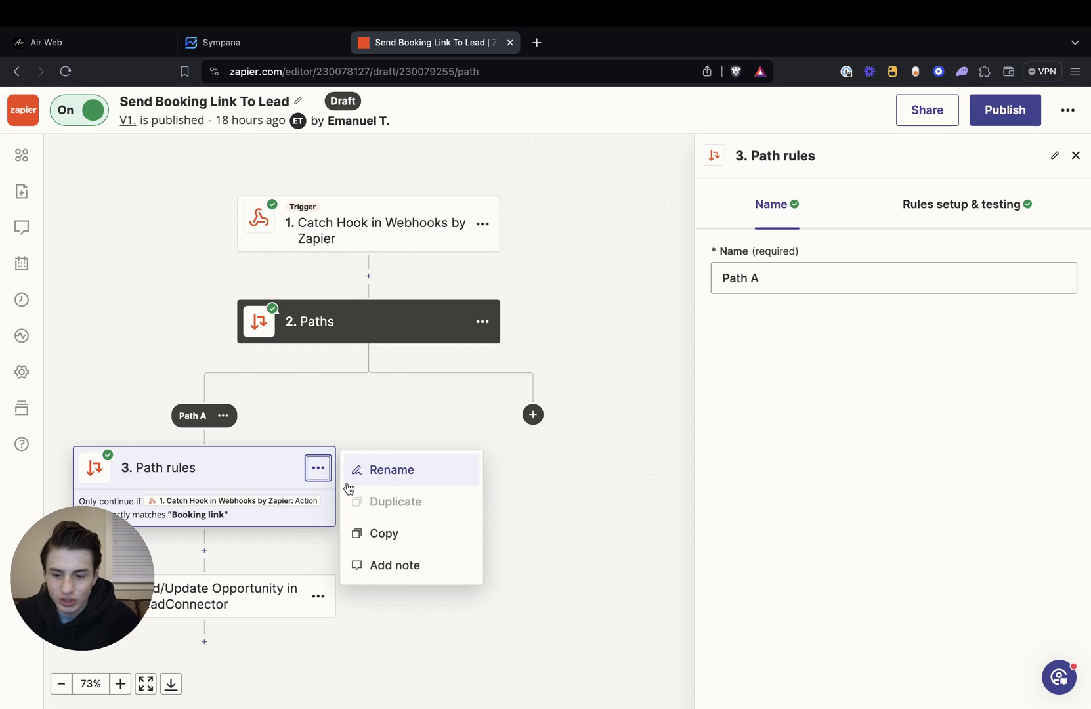
left_click(223, 487)
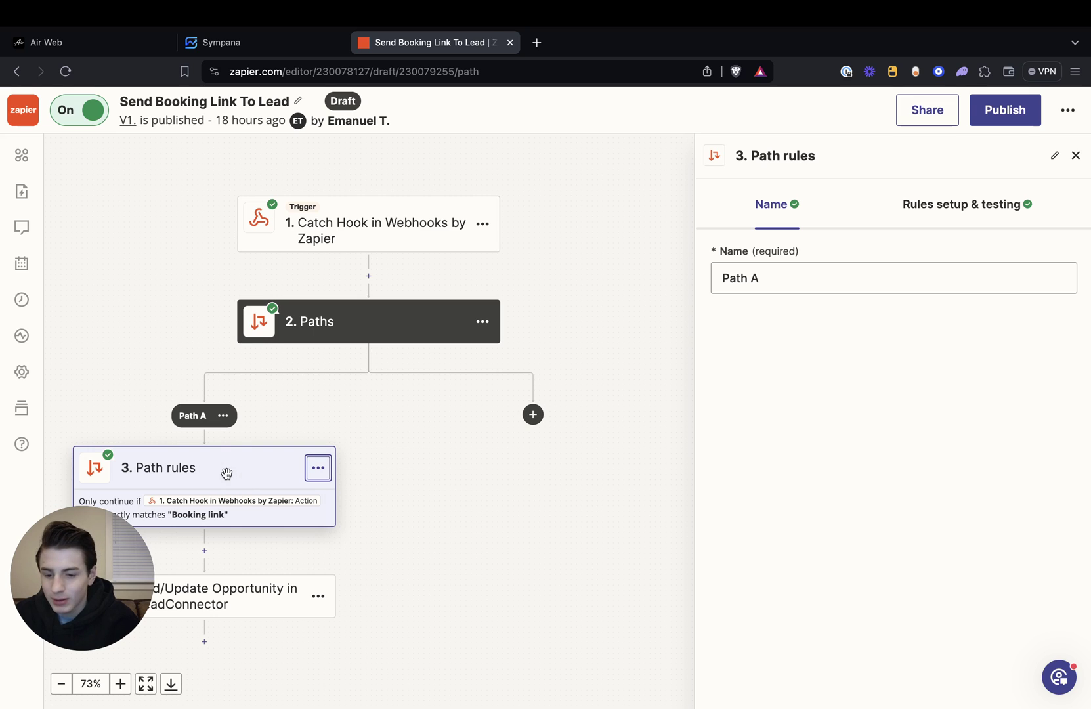
left_click(802, 278)
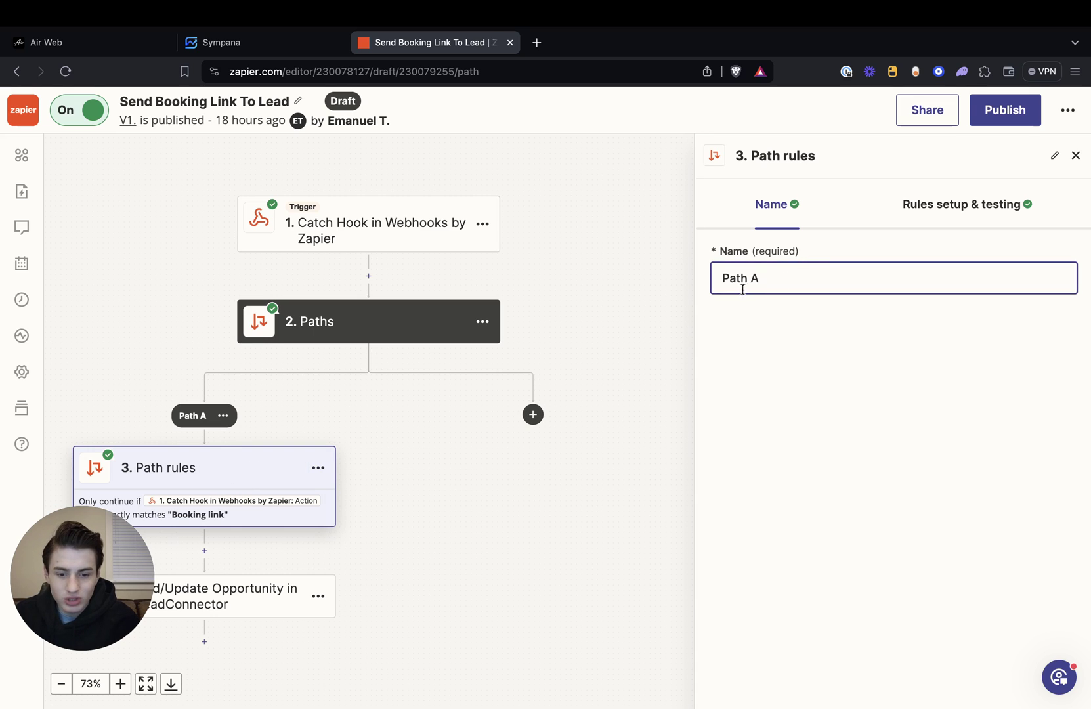
left_click(955, 218)
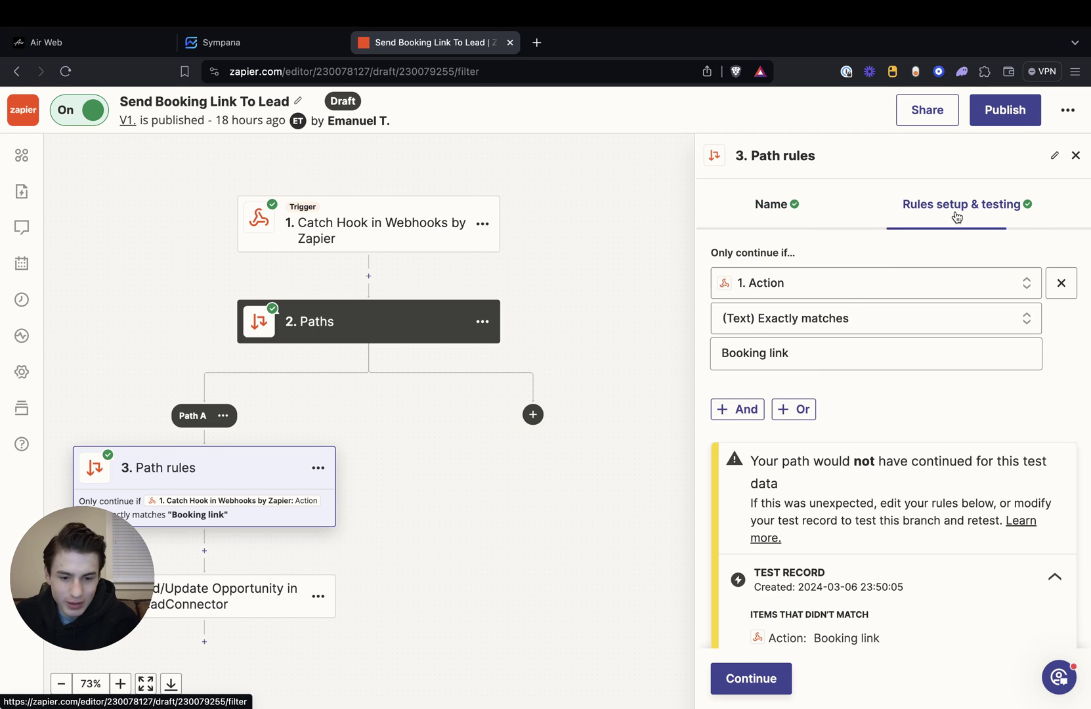
- Set the rule to check Action with (Text) Exactly matches and select its value field
left_click(838, 291)
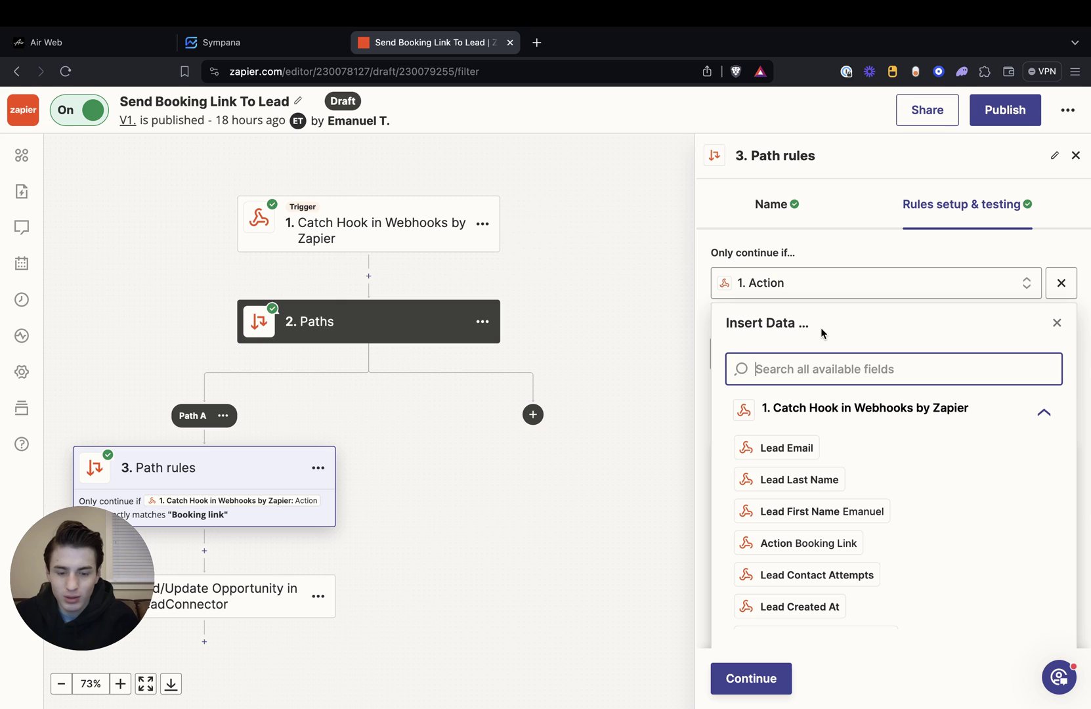
type("Action")
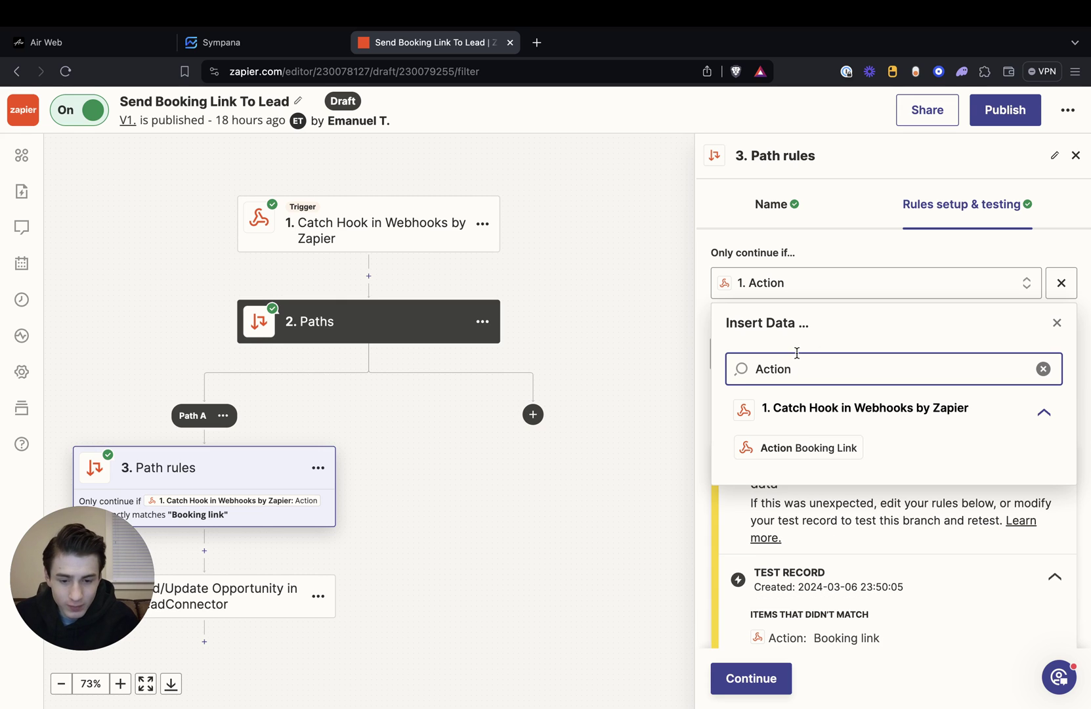
left_click(783, 448)
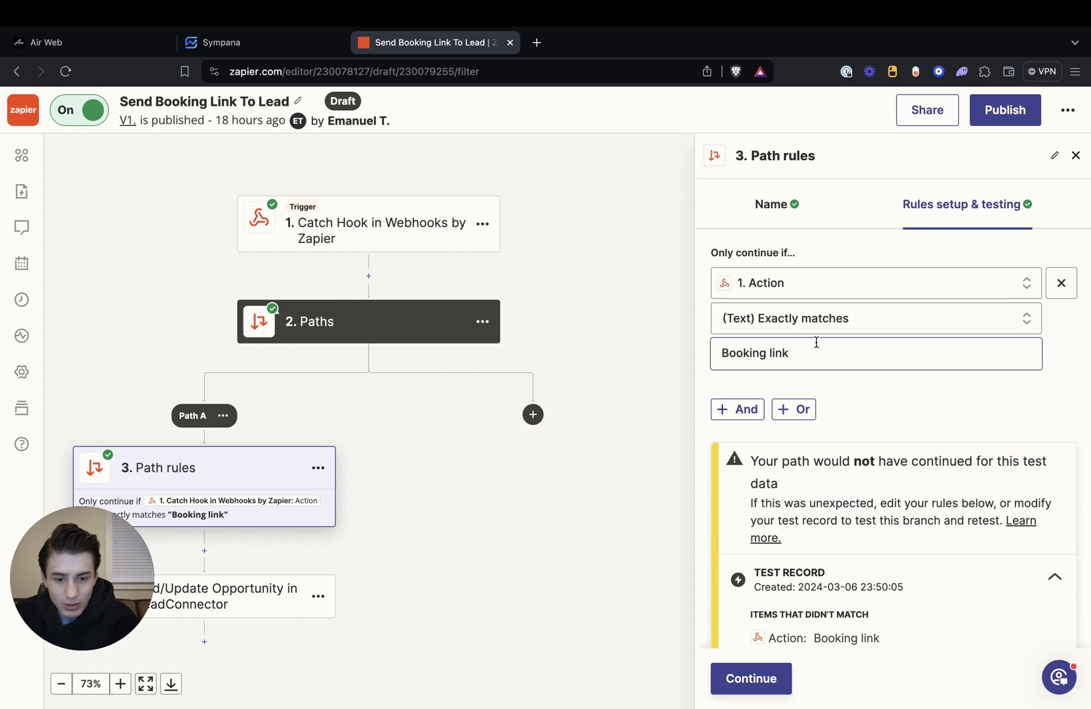
left_click(835, 320)
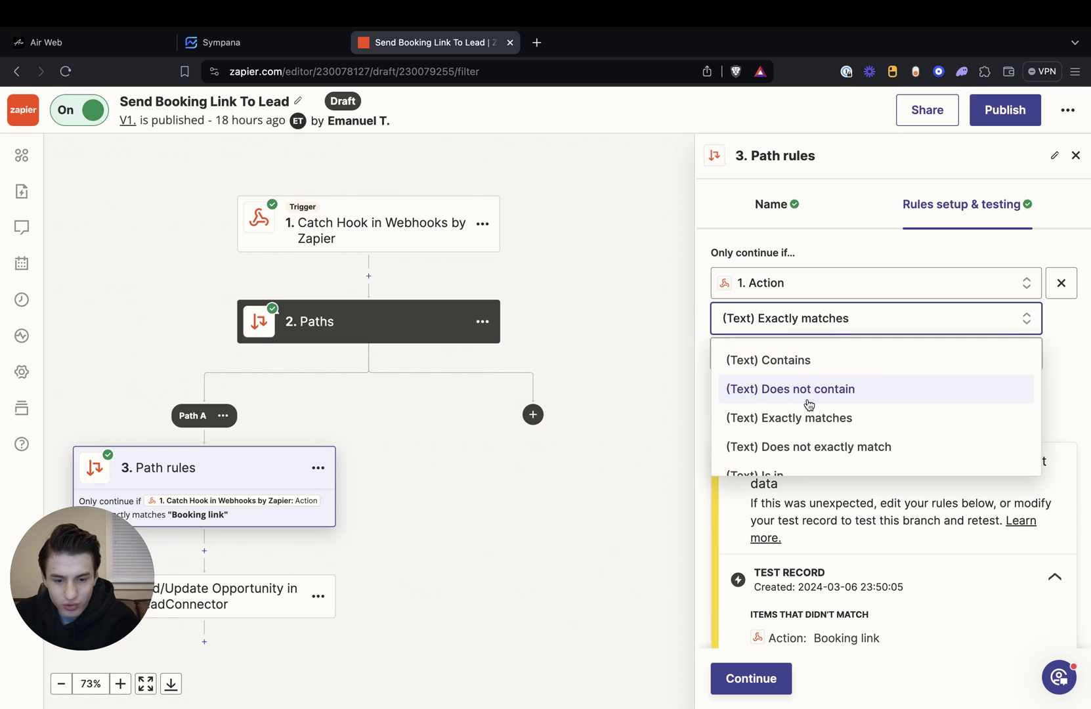
scroll(811, 405, "down", 1)
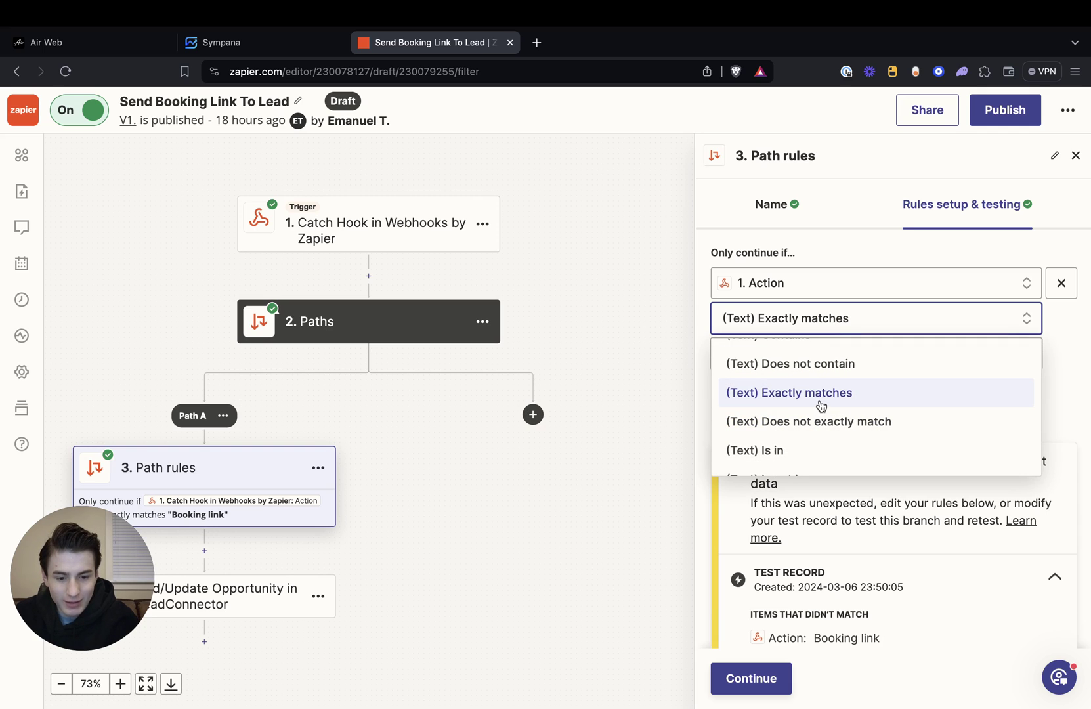
left_click(950, 523)
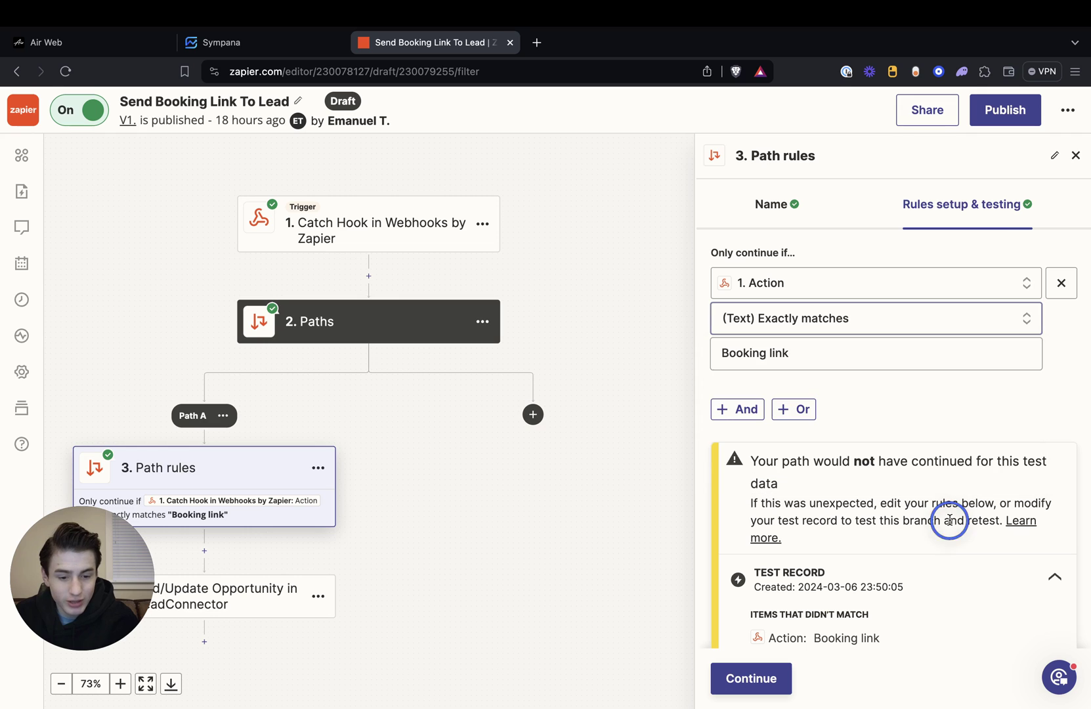
left_click(871, 361)
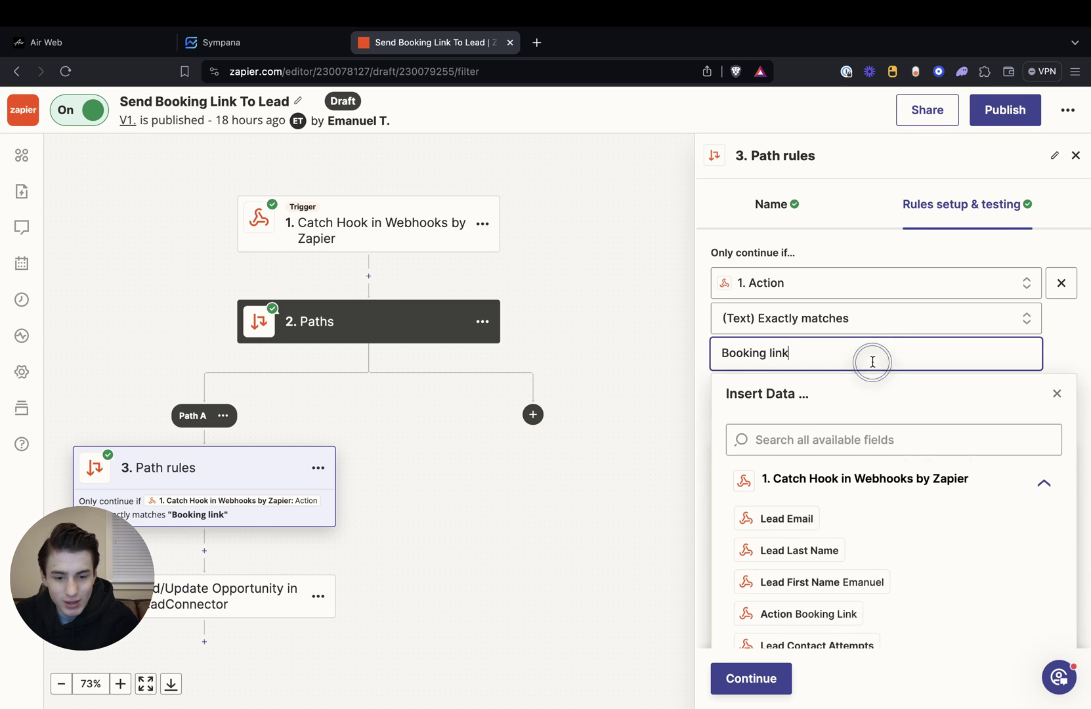
- Copy the ee agent's attached action name 'Booking Link' and select the old Zapier rule value
left_click(95, 51)
left_click(950, 207)
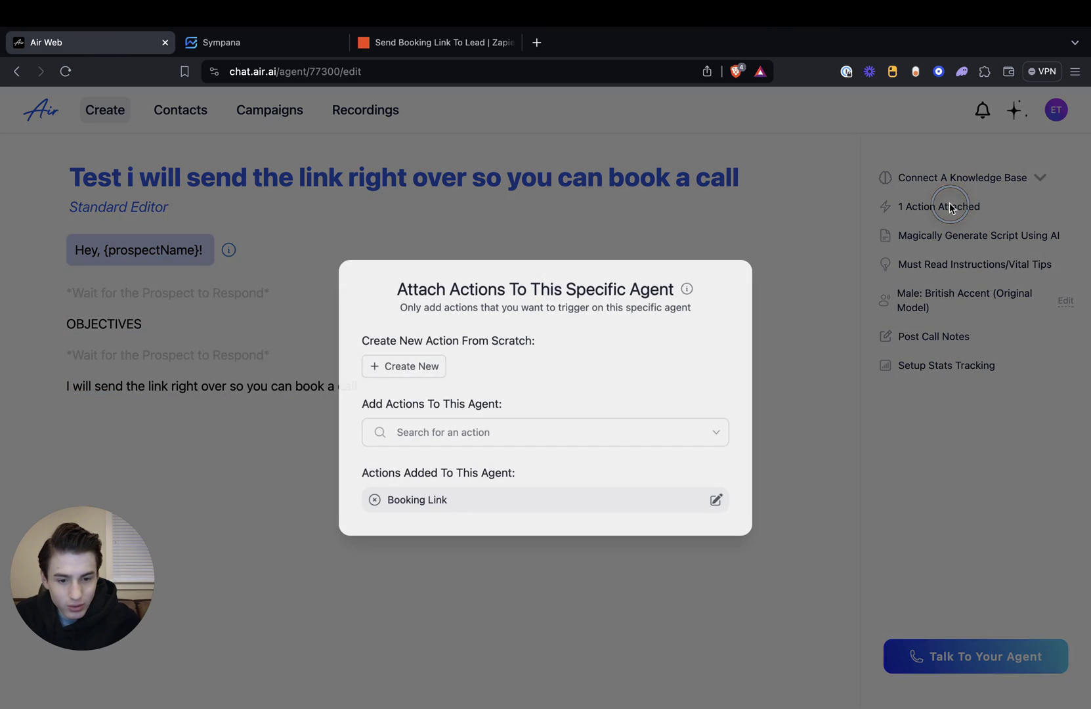
triple_click(415, 501)
key("super+c")
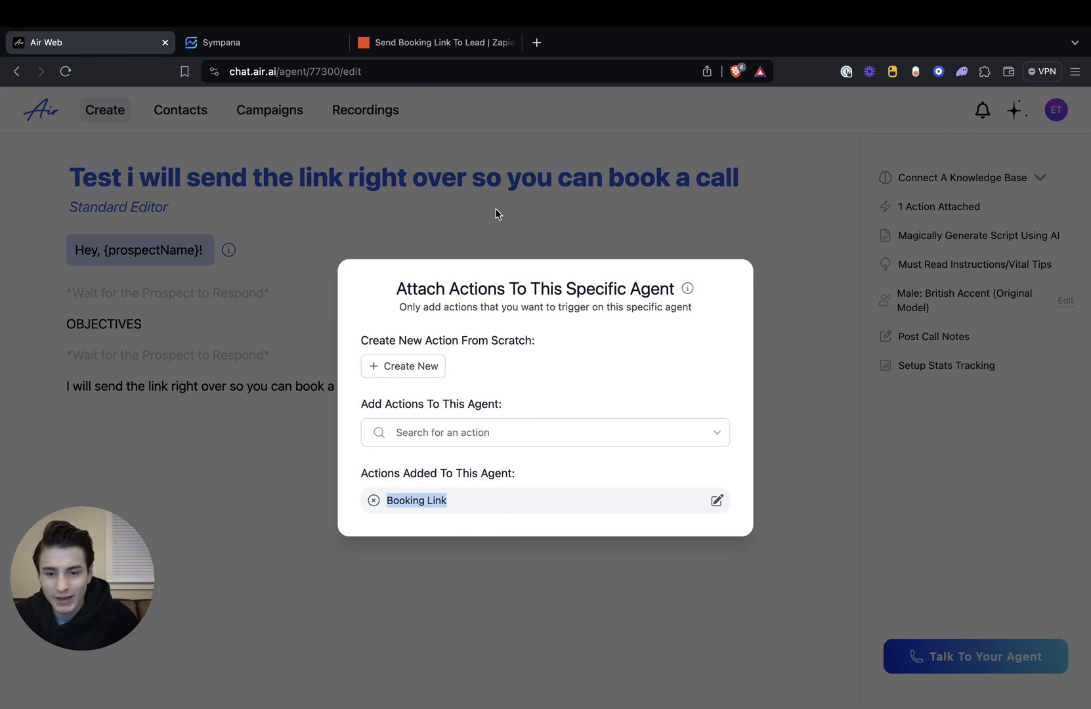
left_click(400, 43)
triple_click(783, 350)
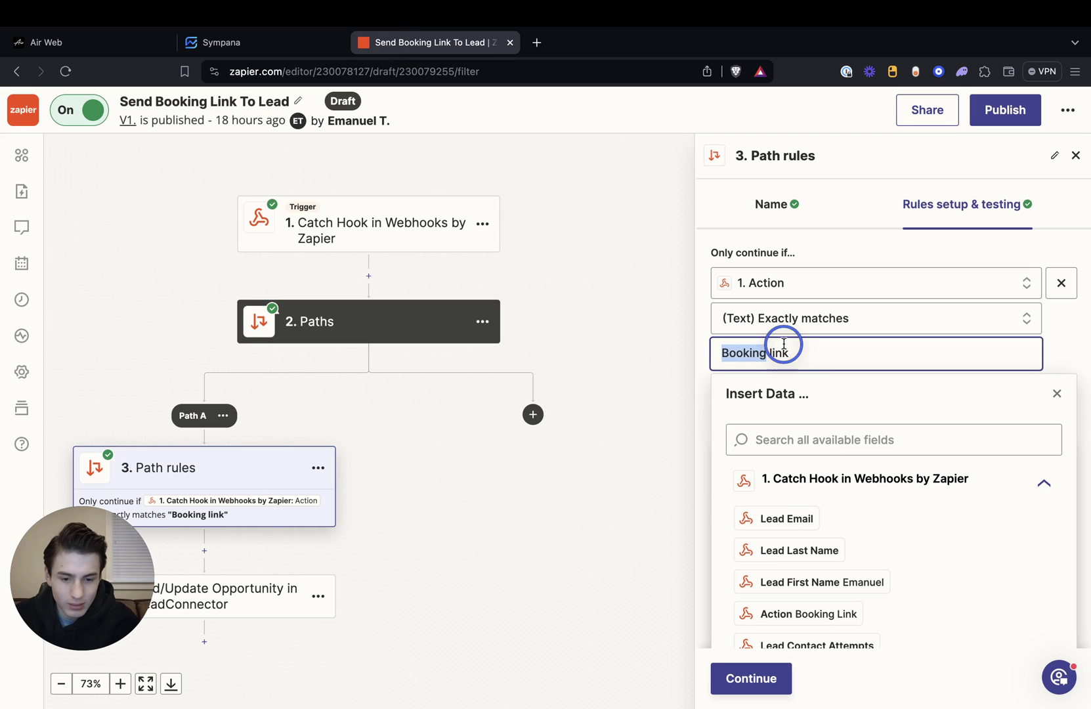
- Paste 'Booking Link' as the match value, test the Path A rule, and continue
key("super+v")
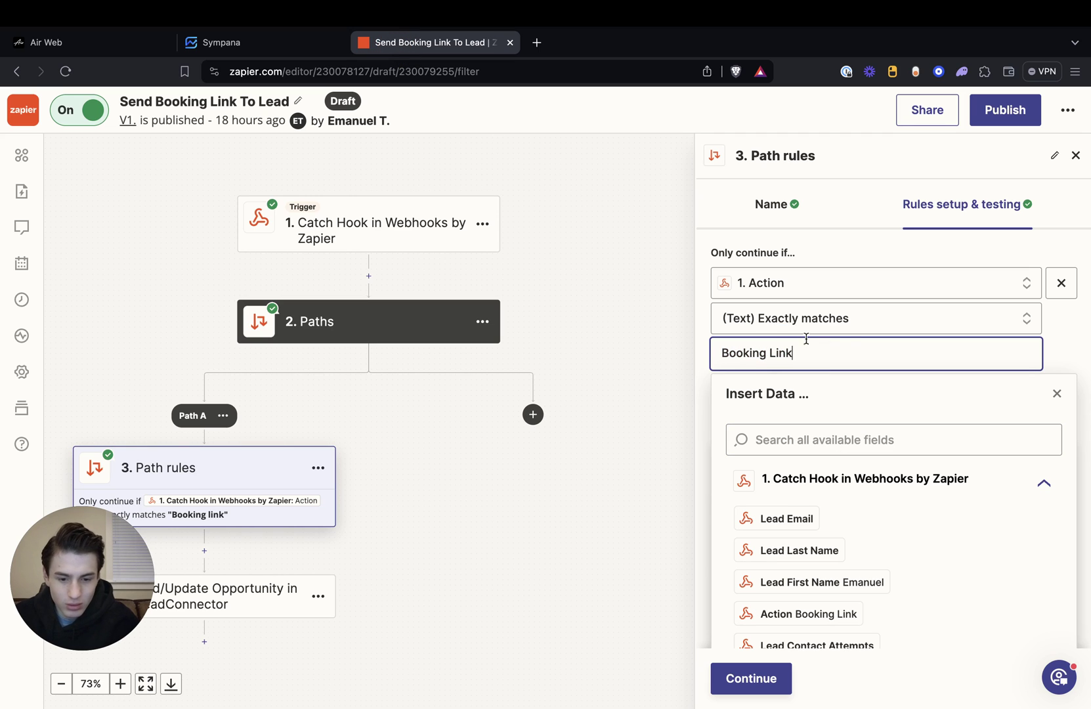
left_click(826, 244)
left_click(773, 686)
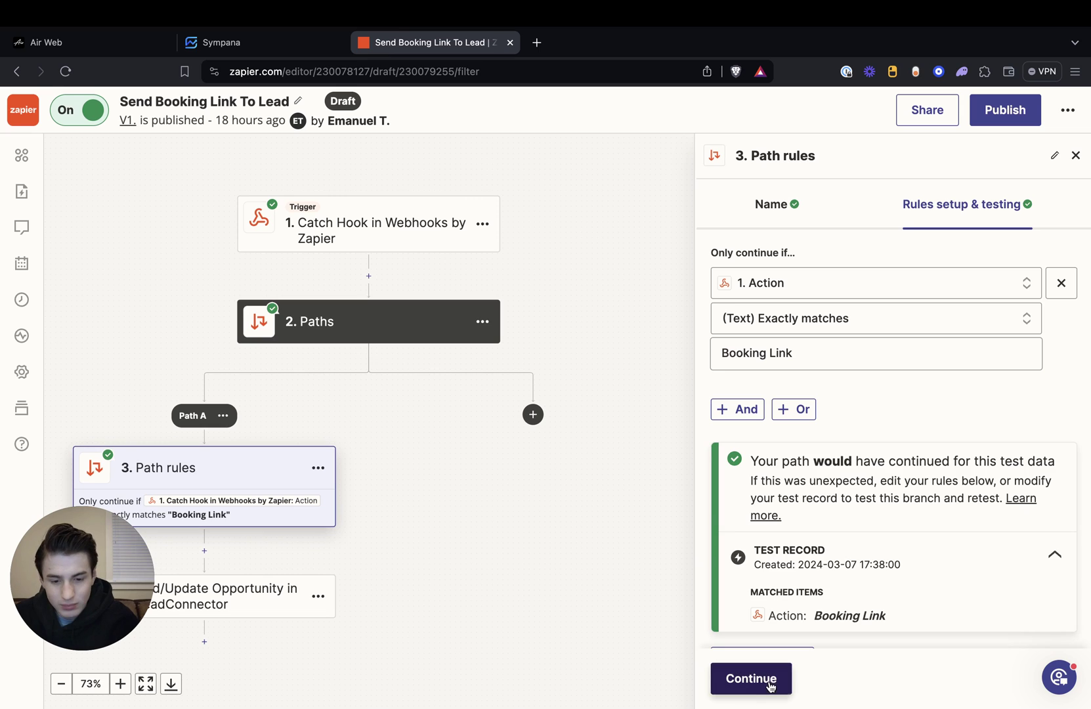
scroll(829, 617, "down", 2)
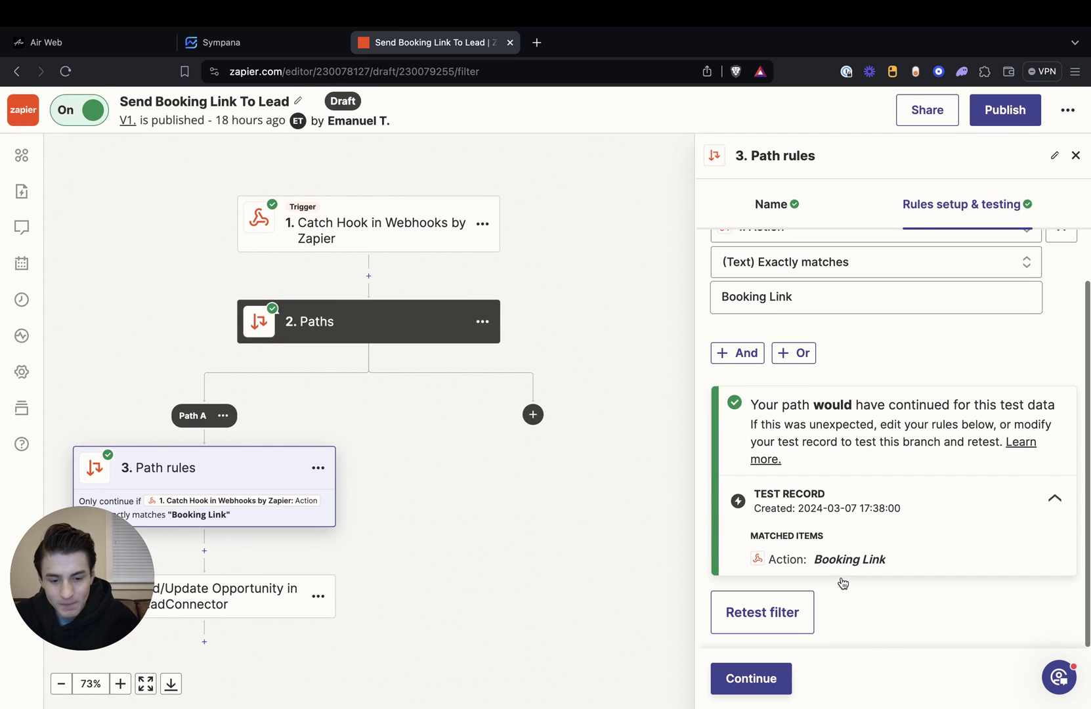
left_click(761, 681)
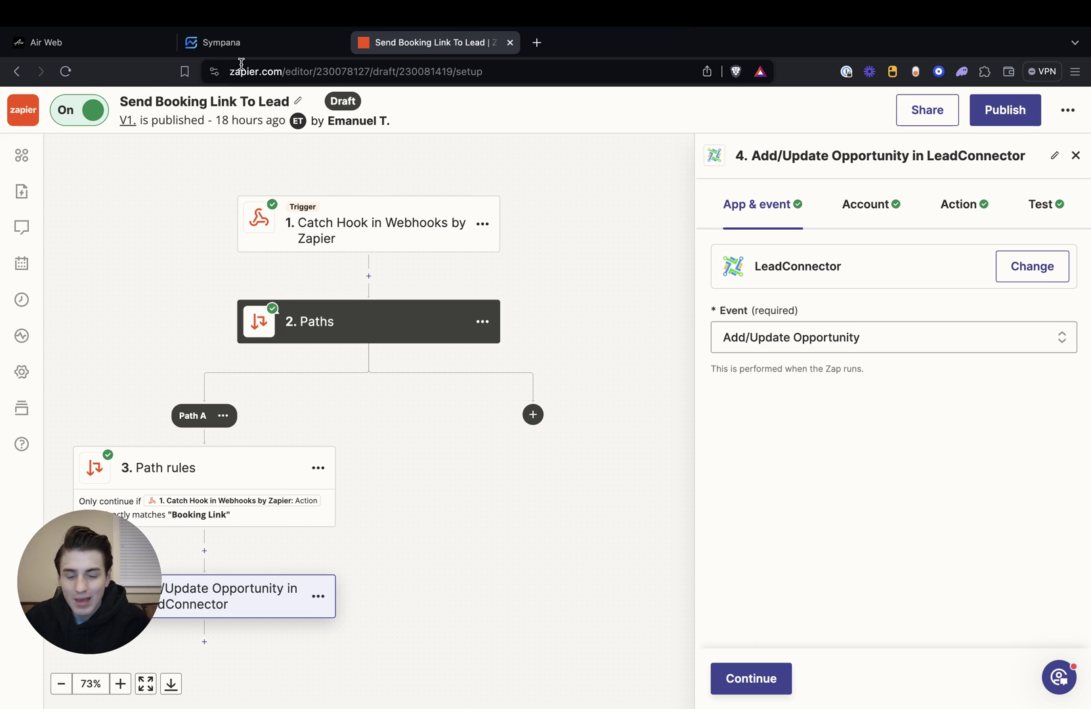
left_click(224, 43)
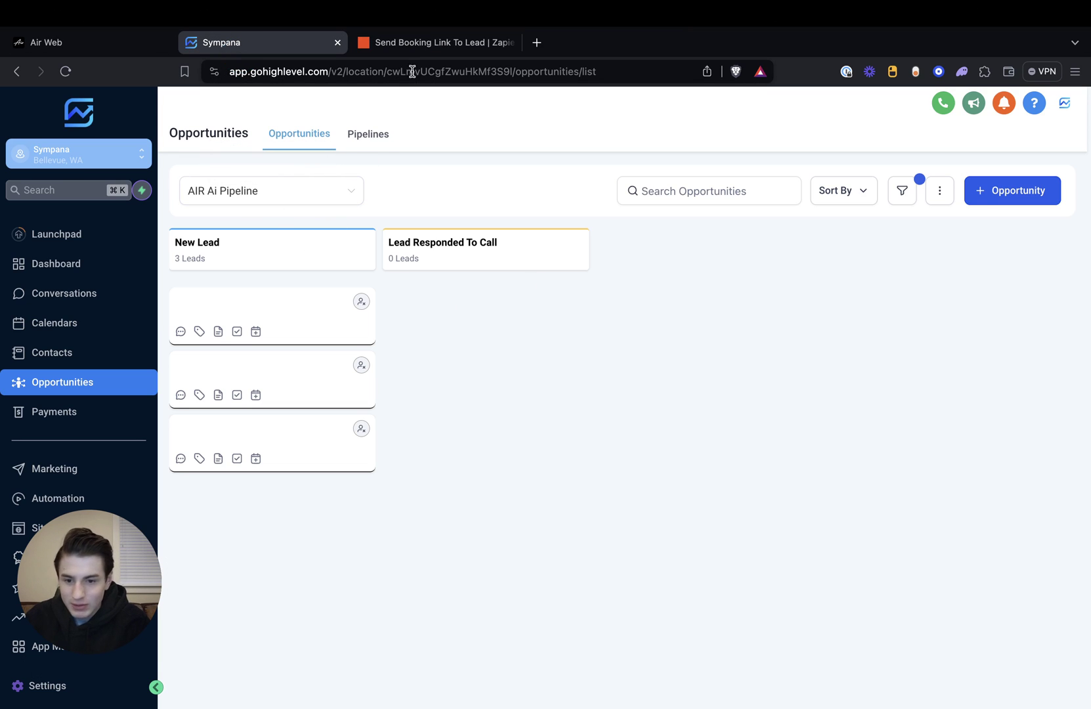
left_click(407, 43)
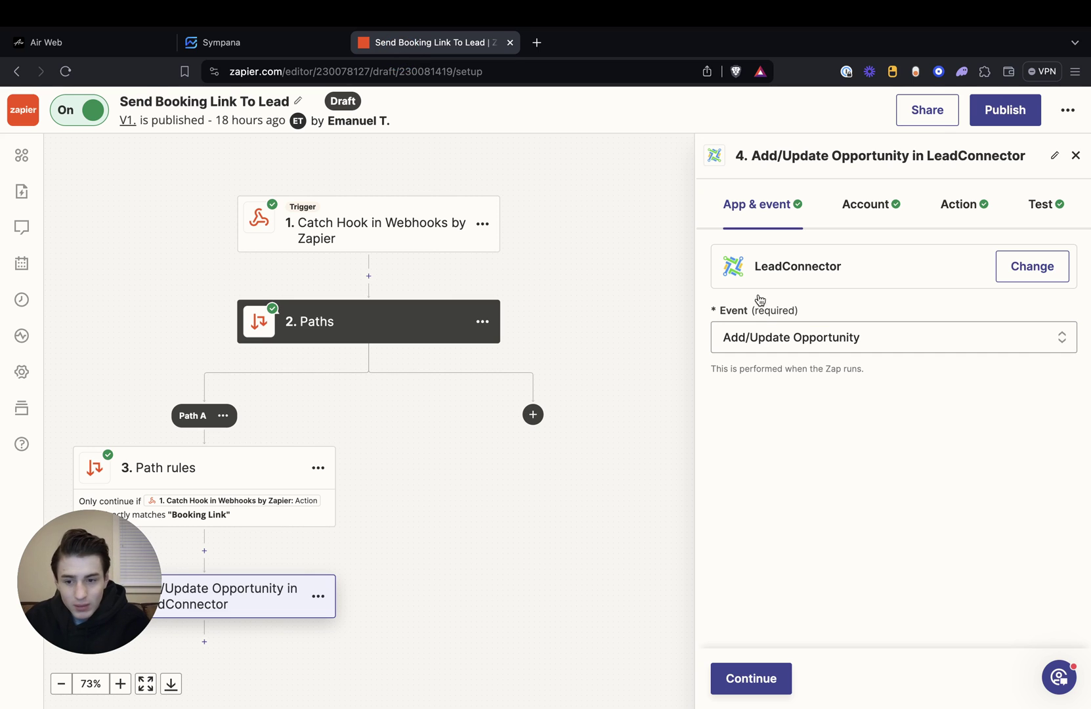
left_click(222, 42)
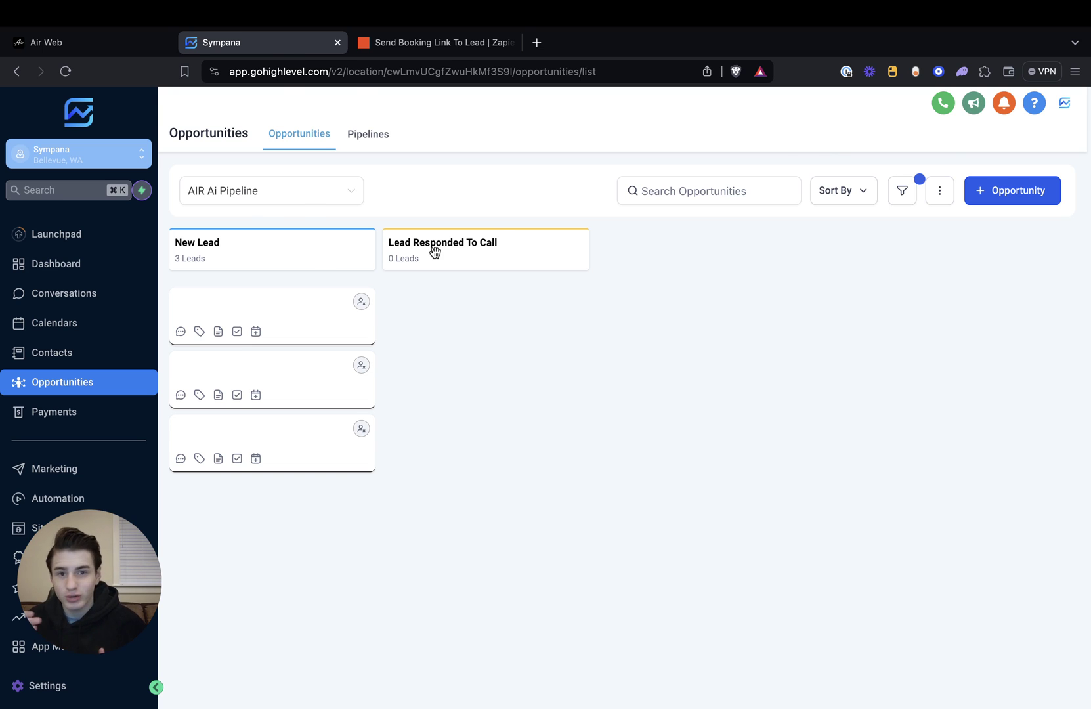
left_click(434, 42)
left_click(759, 686)
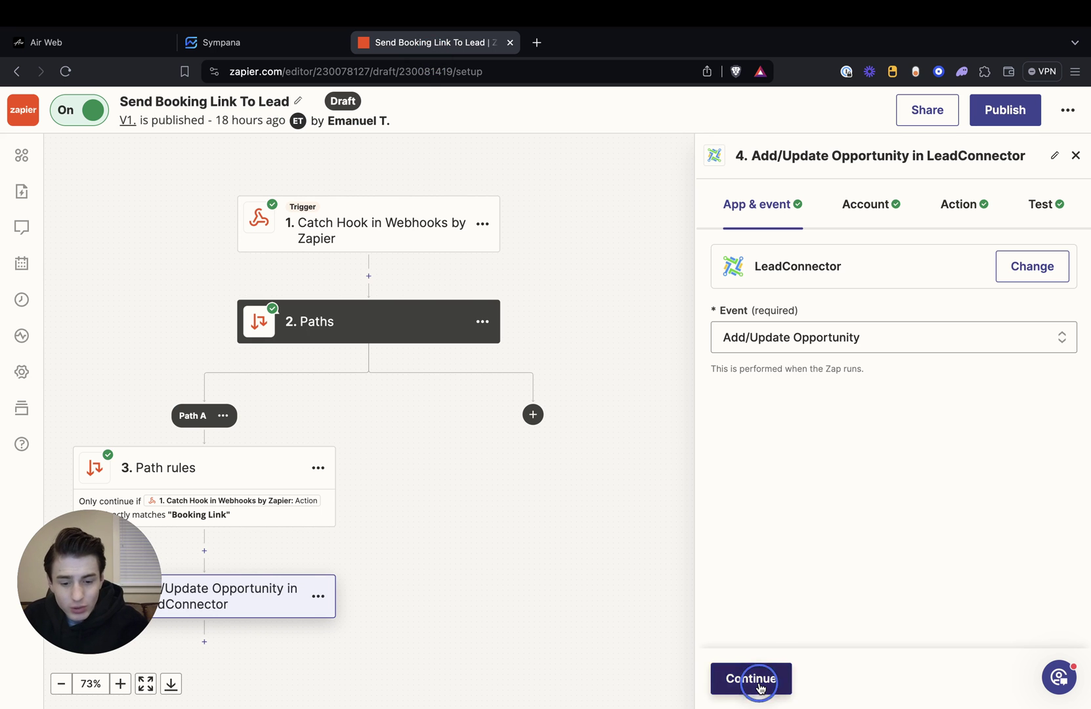
- Set the opportunity's pipeline stage to Lead Responded To Call
left_click(761, 687)
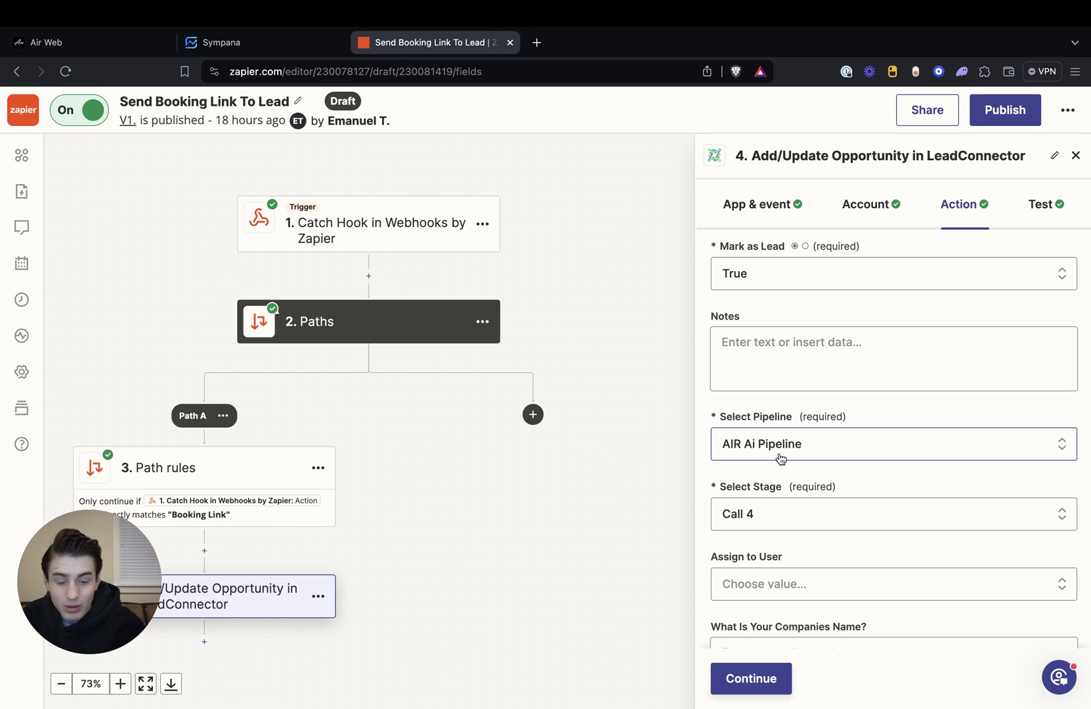
left_click(782, 446)
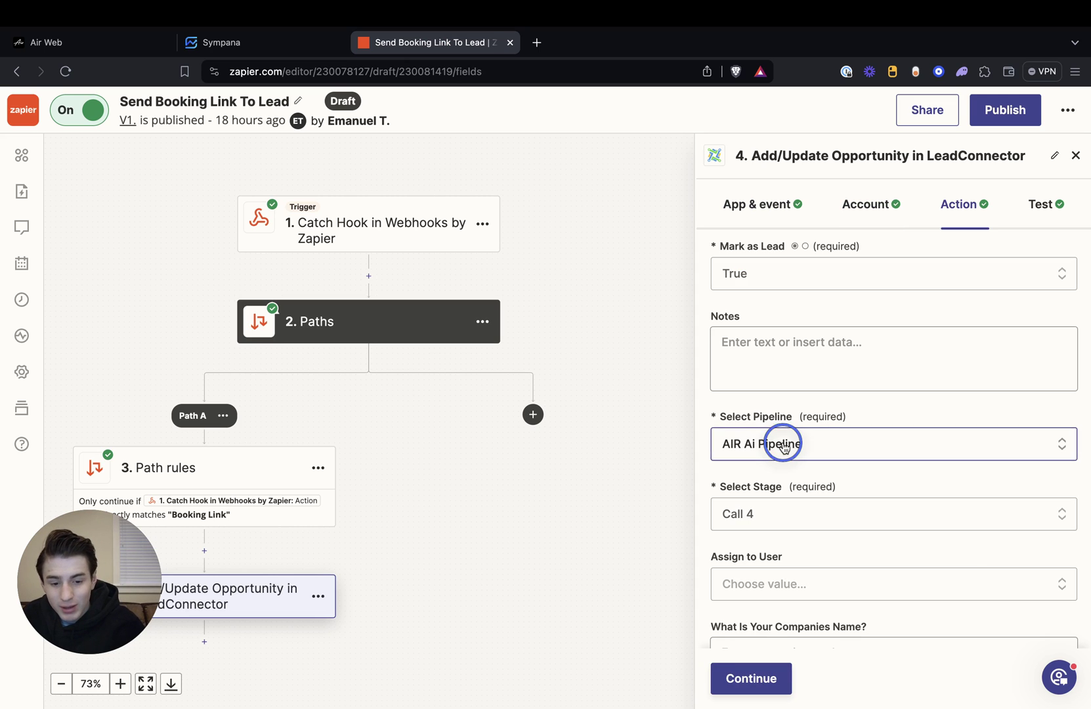
left_click(841, 410)
left_click(777, 511)
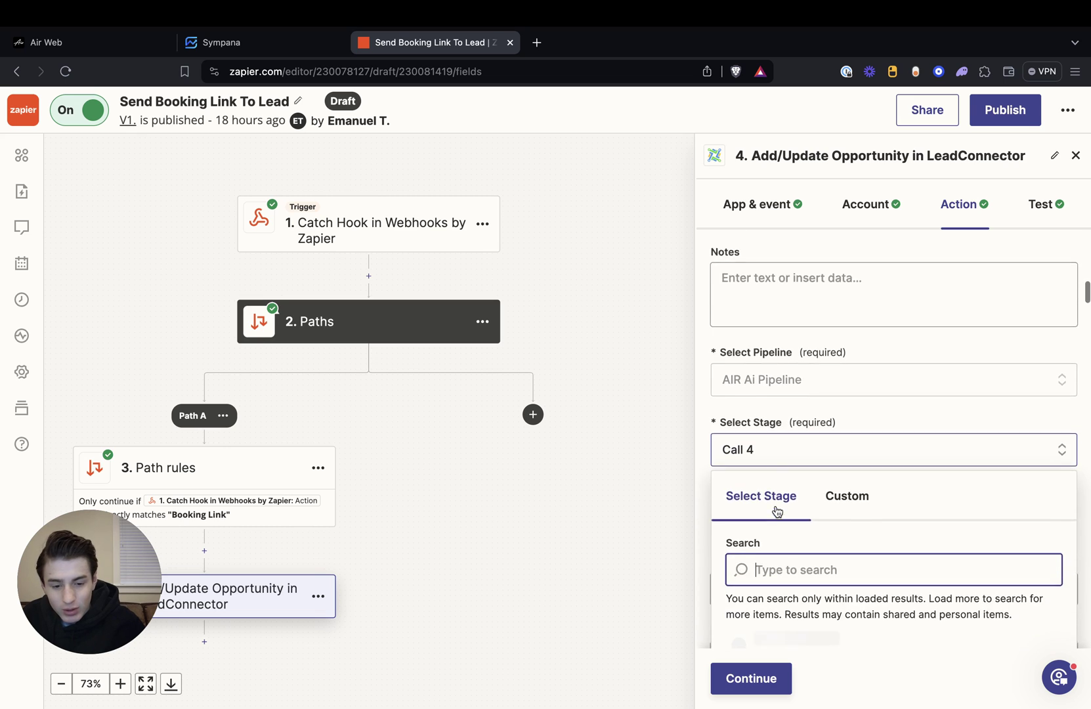
scroll(777, 506, "down", 3)
left_click(783, 496)
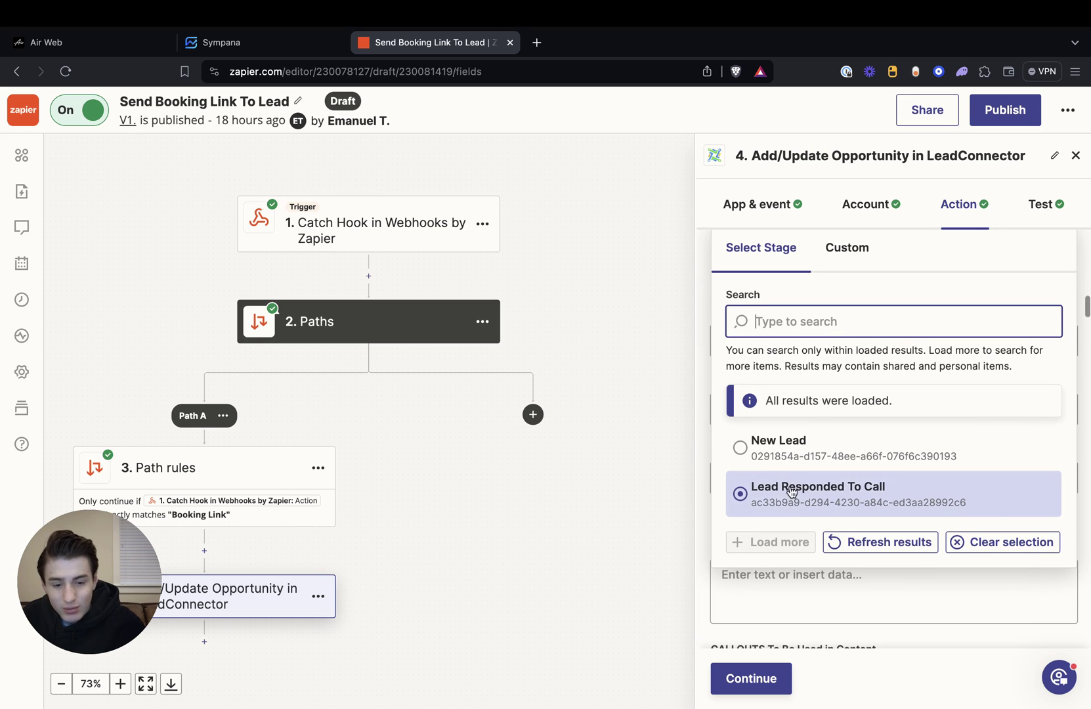
- Map Lead Email into the Invest In Your Success question
scroll(783, 492, "up", 4)
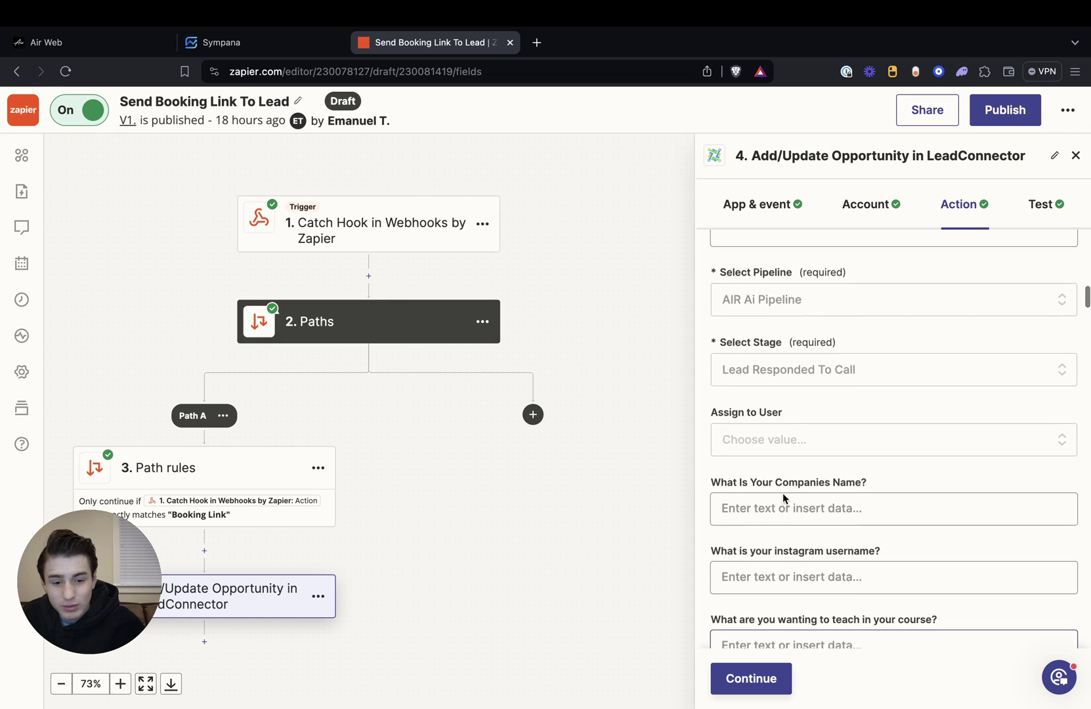
scroll(785, 496, "down", 12)
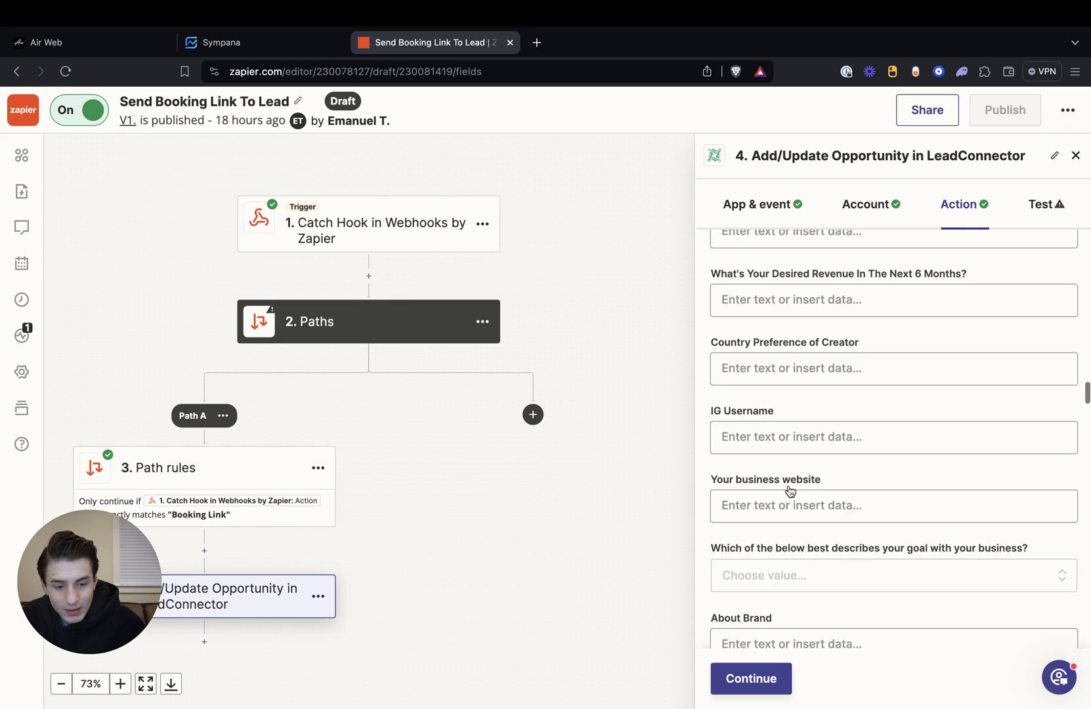
scroll(790, 492, "down", 10)
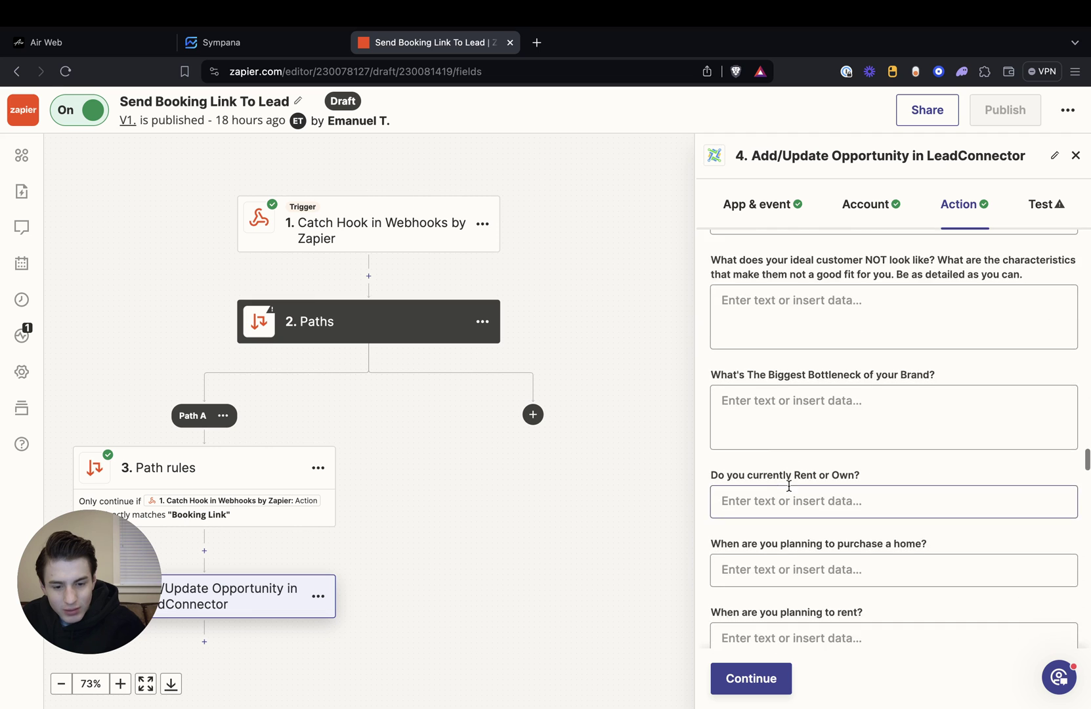
scroll(788, 487, "down", 15)
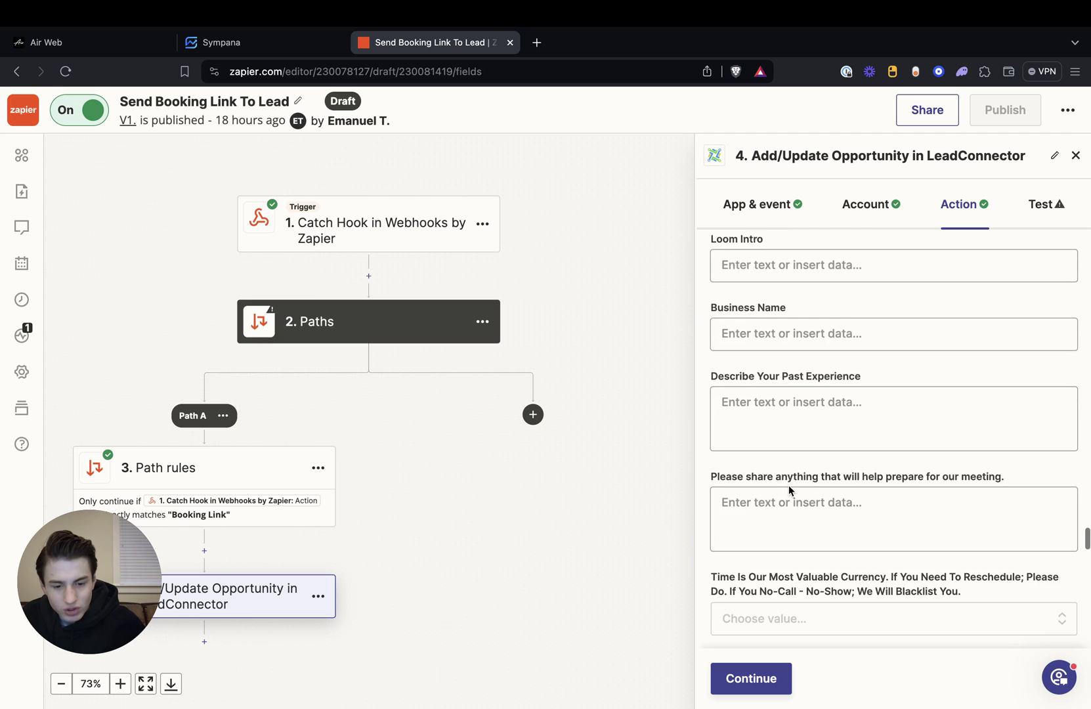
scroll(788, 486, "down", 10)
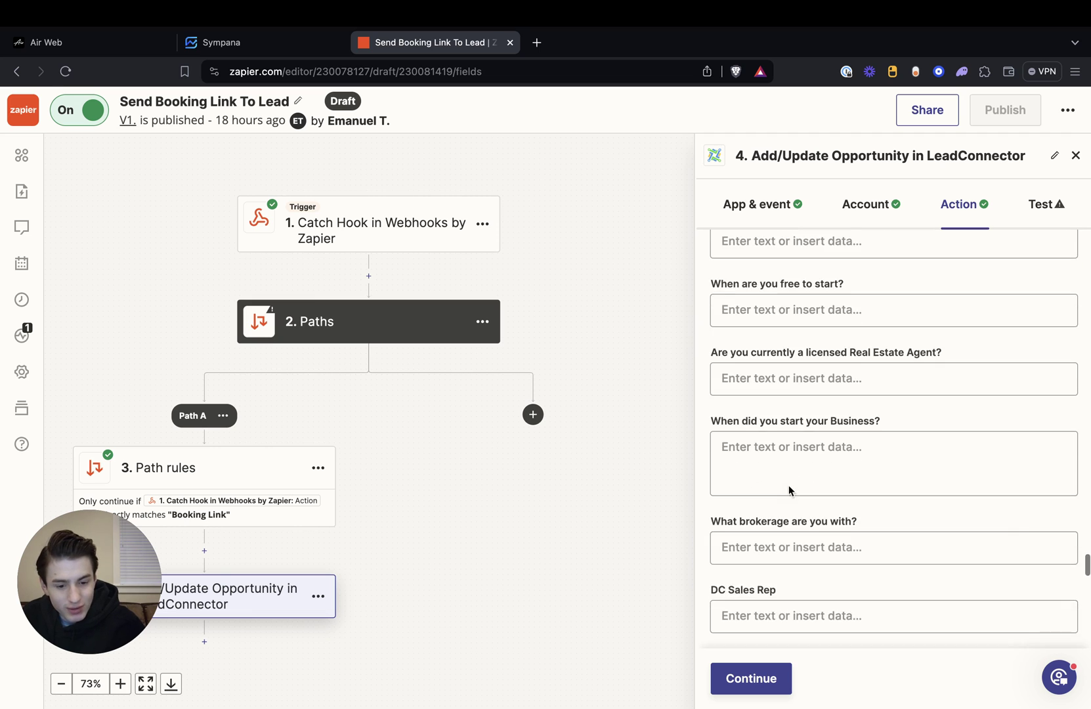
scroll(788, 485, "down", 10)
left_click(875, 348)
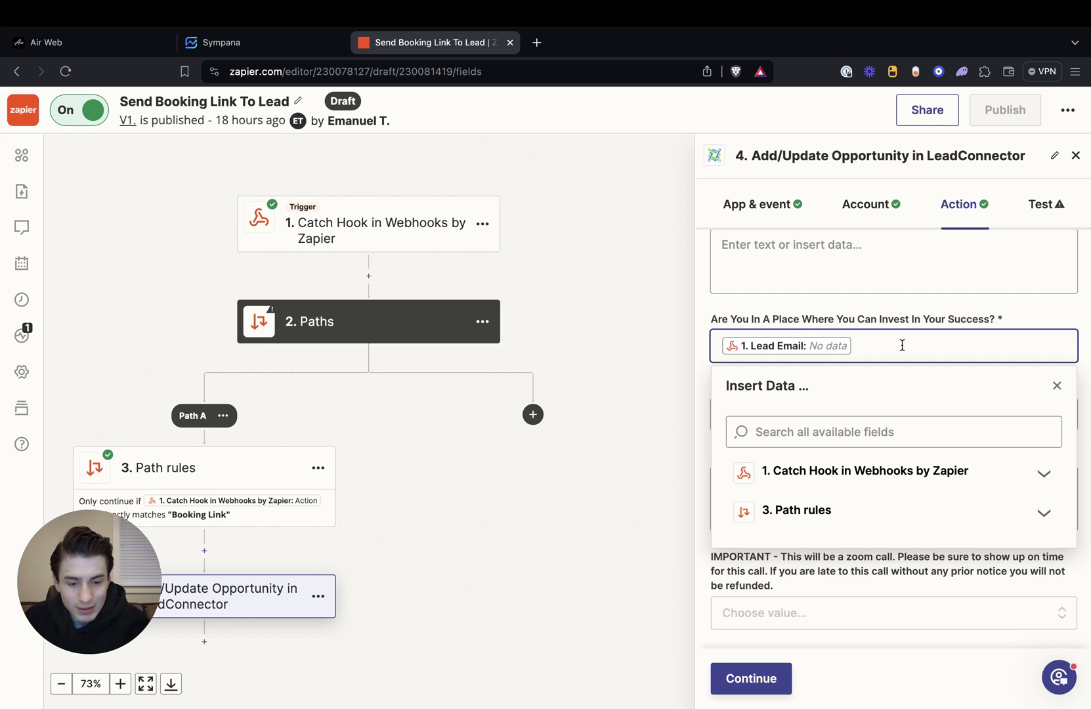
left_click(803, 430)
type("lead")
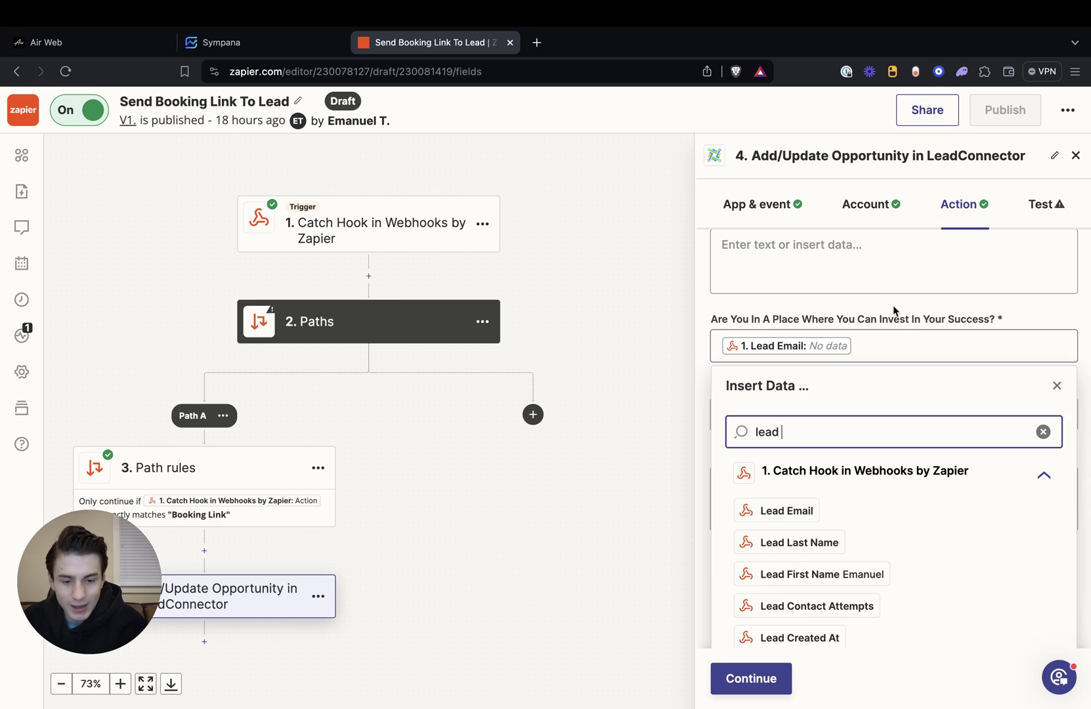
left_click(894, 311)
- Map Lead Last Name into the discuss-on-the-call question and finish the action setup
left_click(901, 497)
left_click(824, 602)
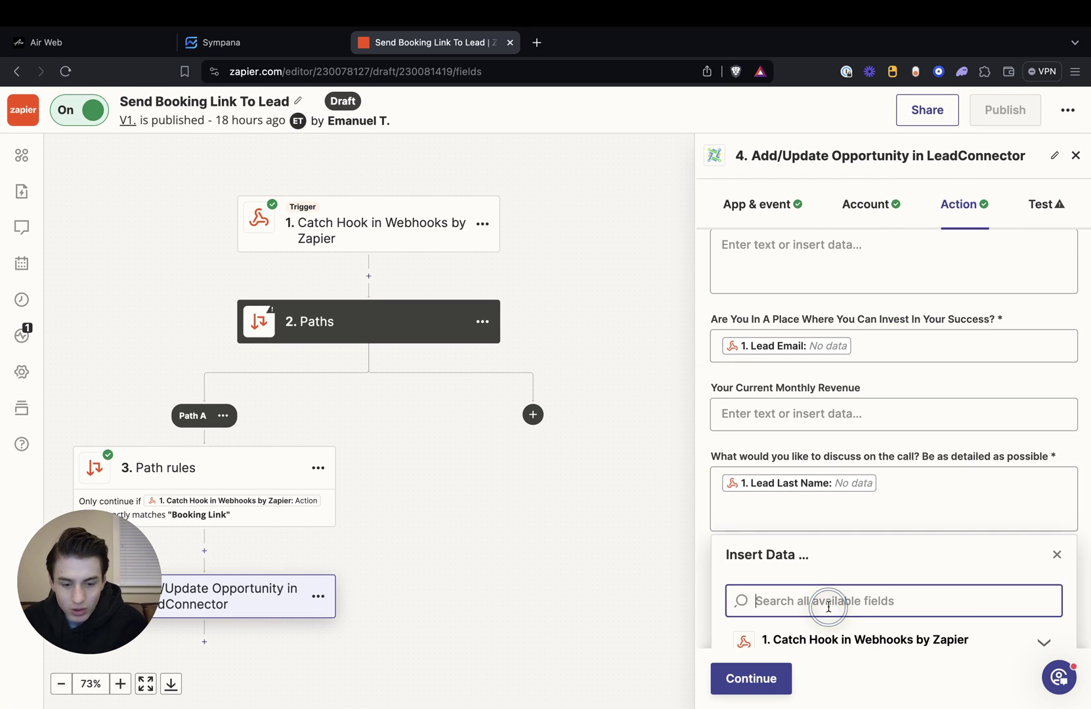
type("lead last")
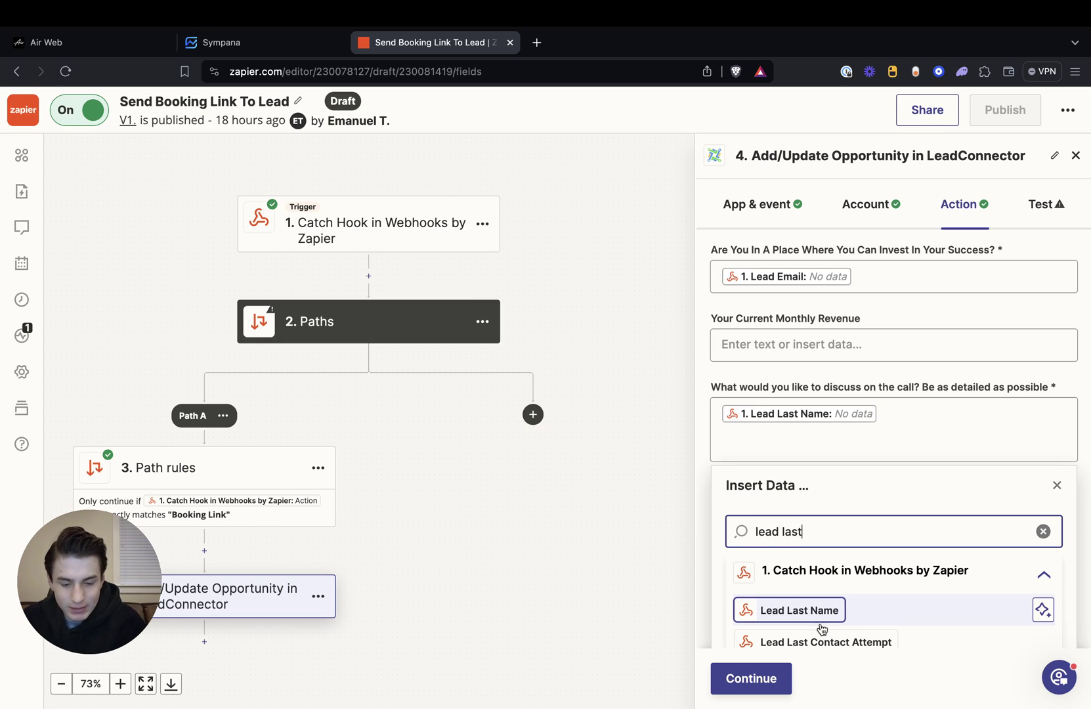
left_click(929, 379)
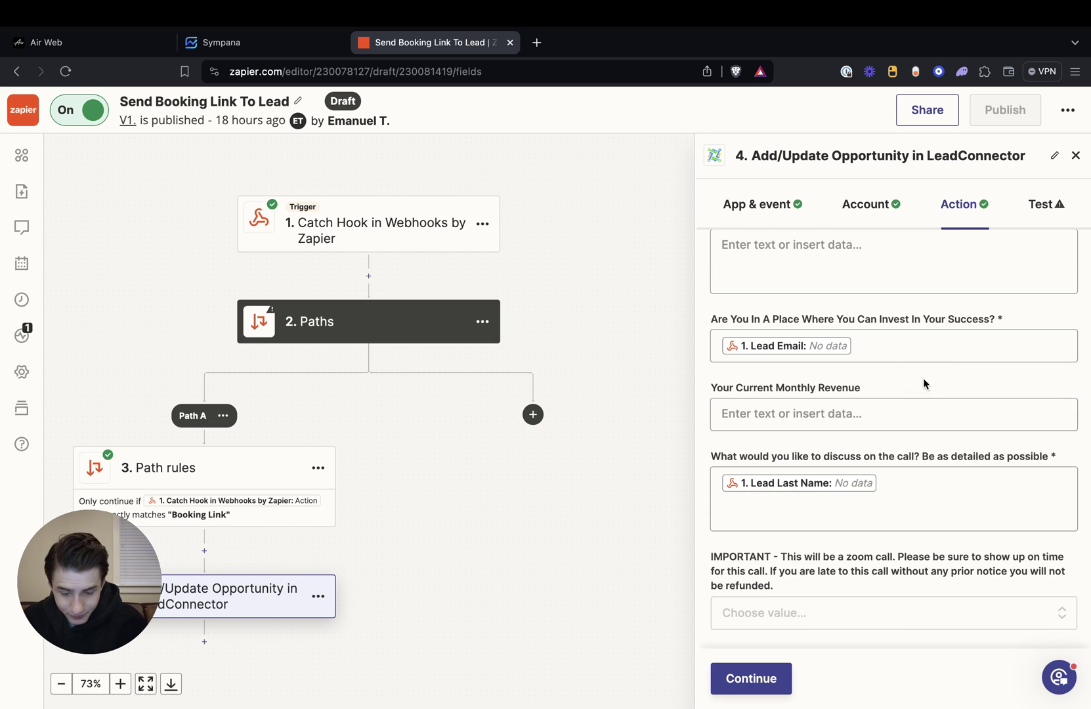
left_click(736, 683)
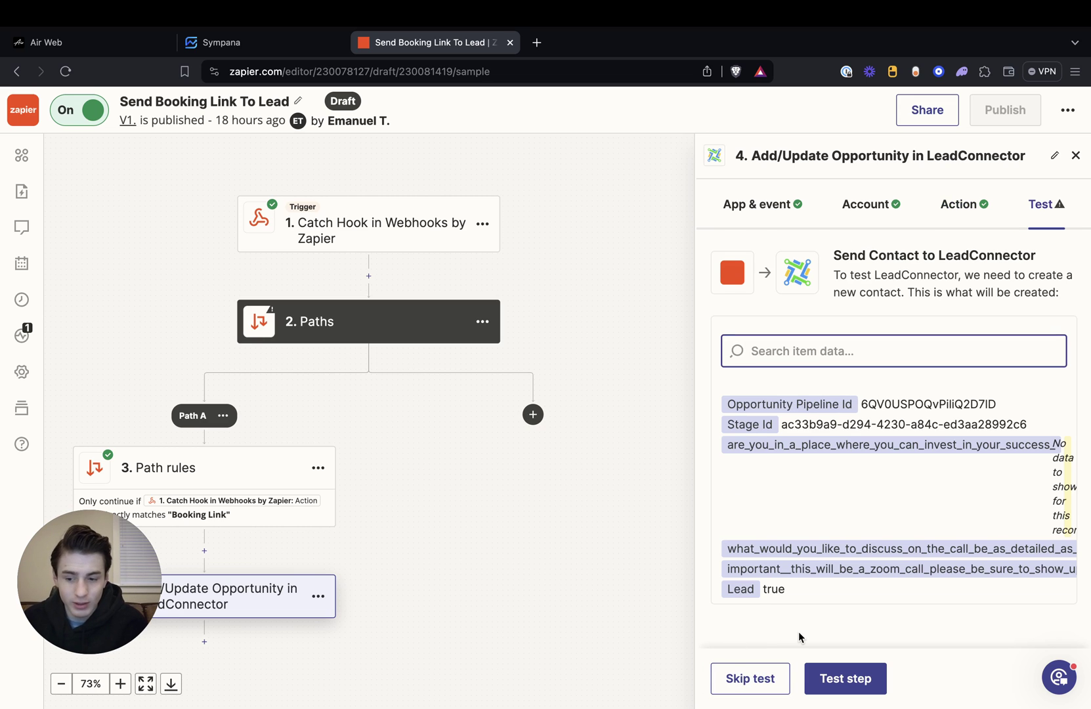
- Test the LeadConnector opportunity step, then publish the Zap as version 'V2'
left_click(832, 673)
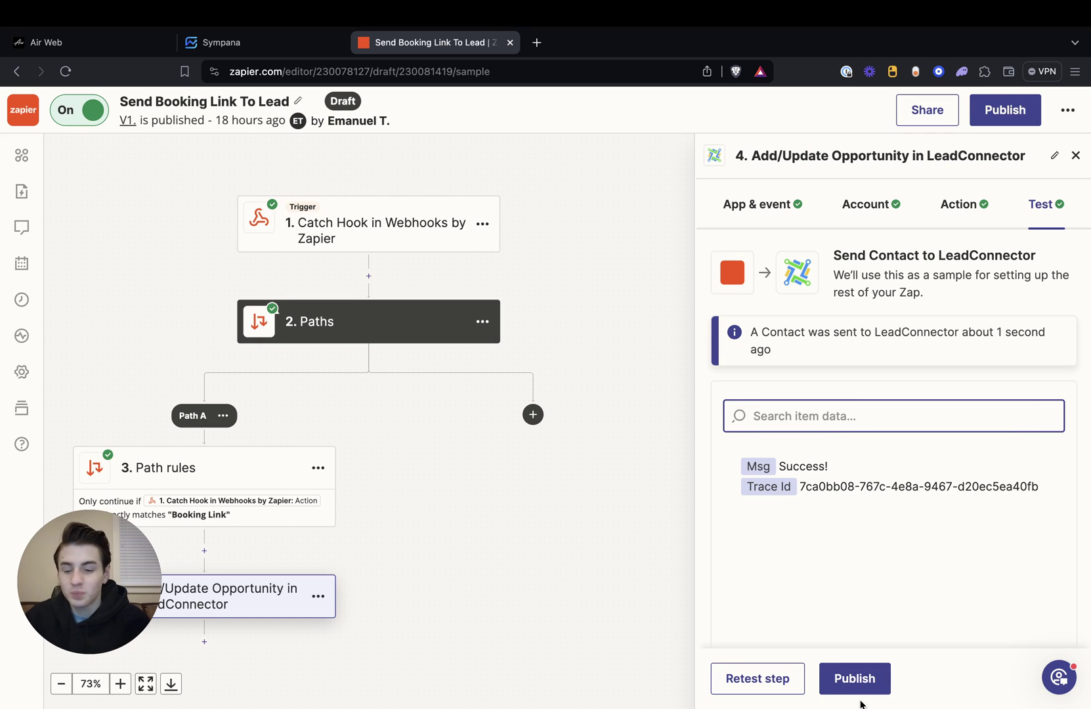
left_click(855, 683)
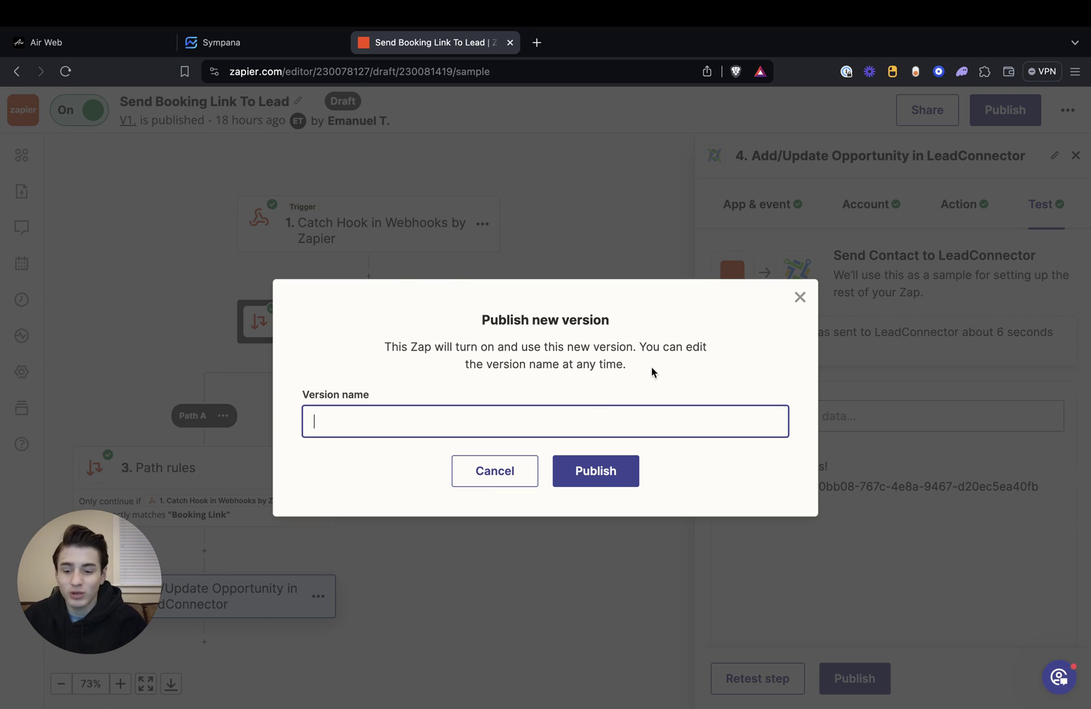
type("V2")
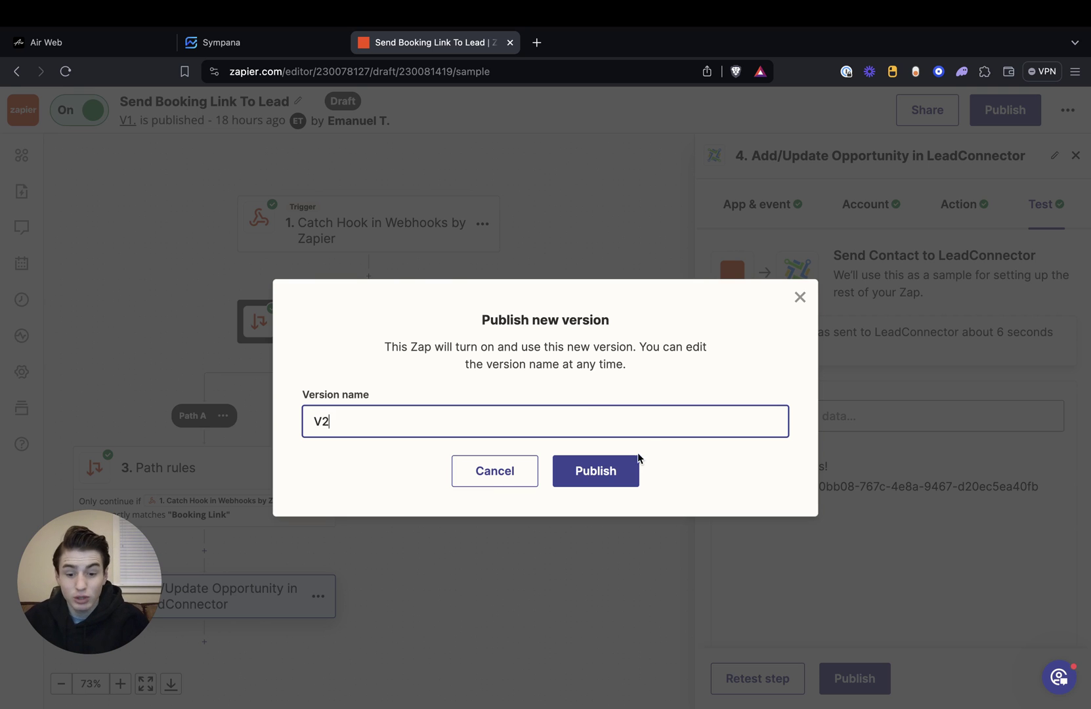
left_click(597, 477)
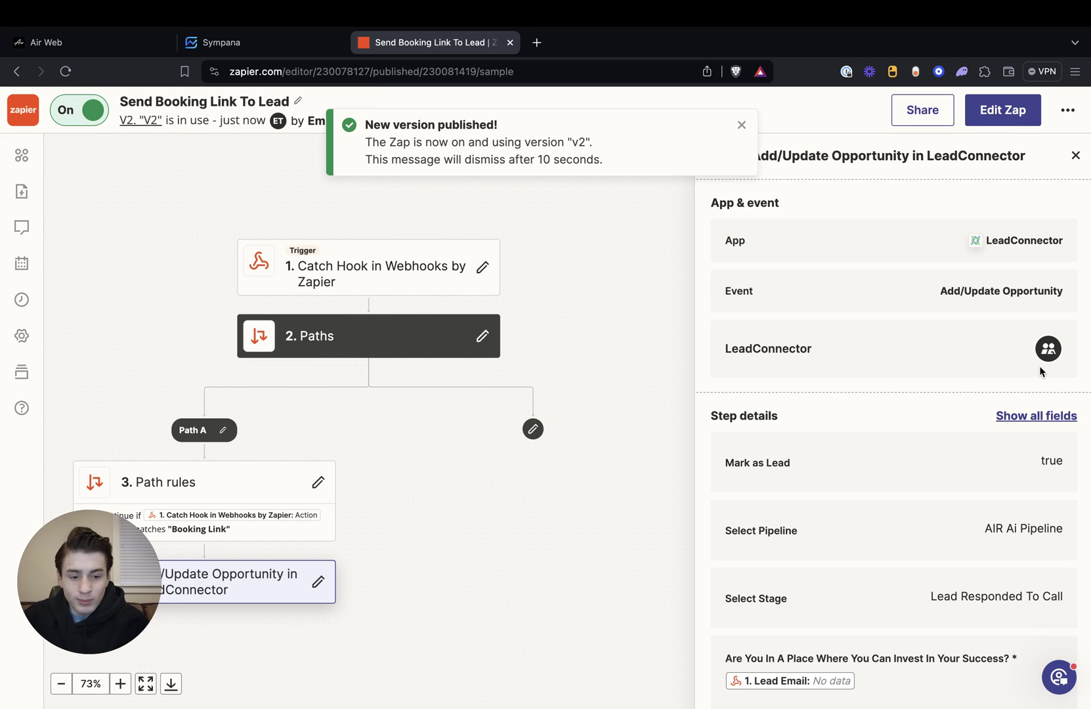
left_click(221, 43)
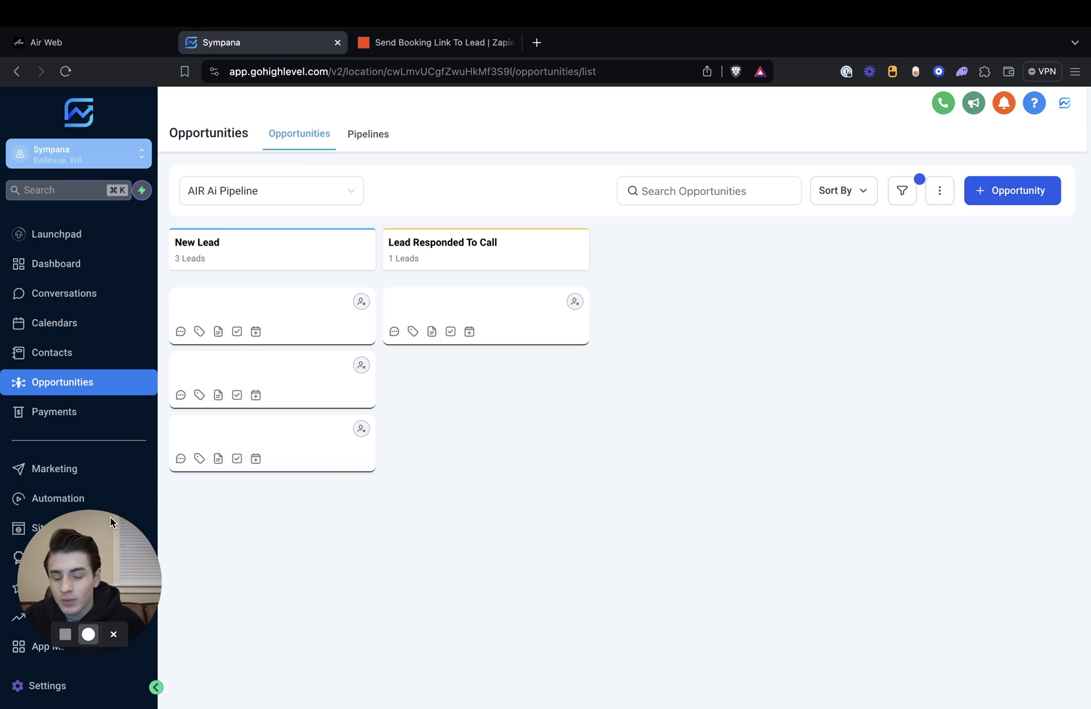
- Start a new GoHighLevel workflow built from scratch
left_click_drag(98, 555, 348, 460)
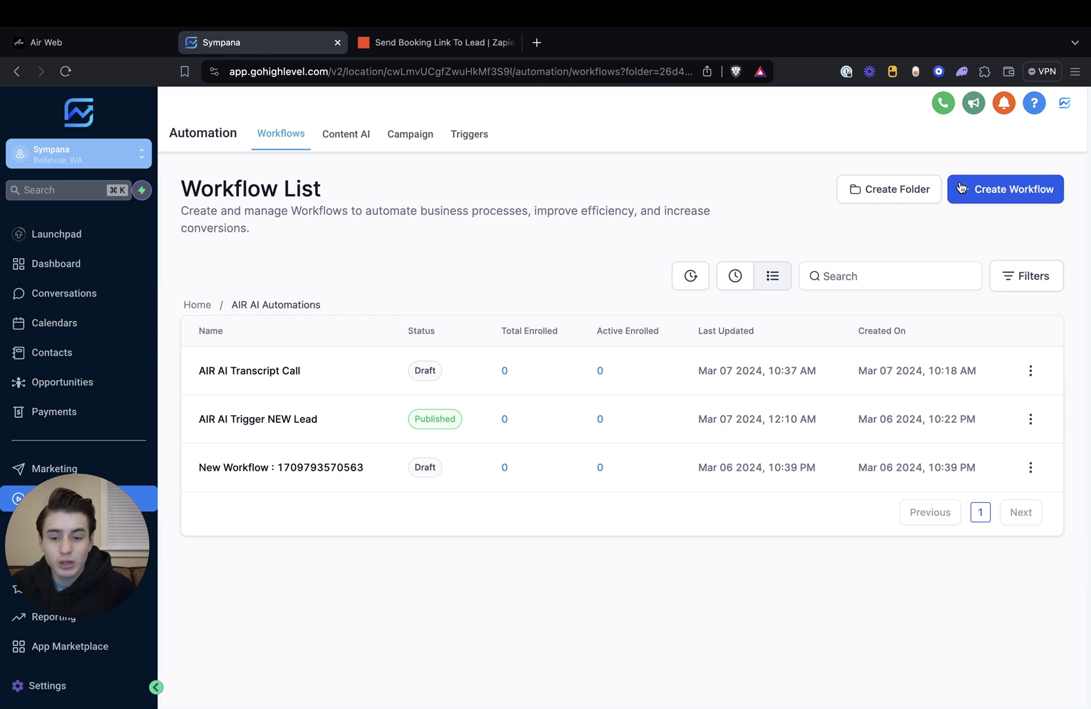
left_click(1018, 190)
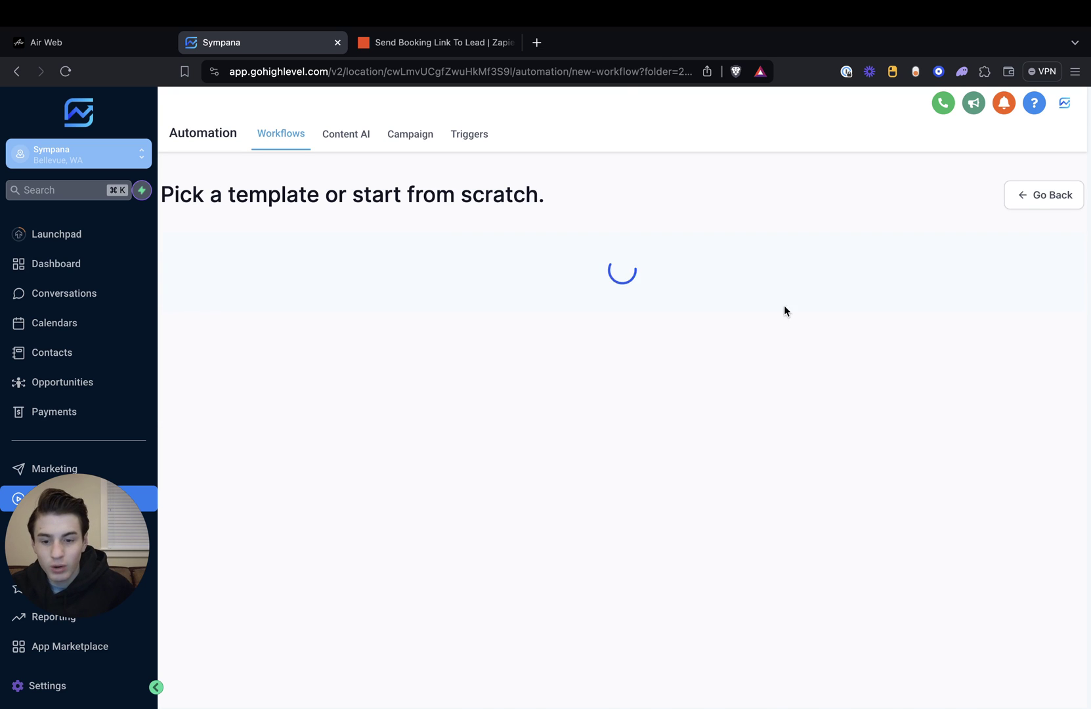
left_click(402, 406)
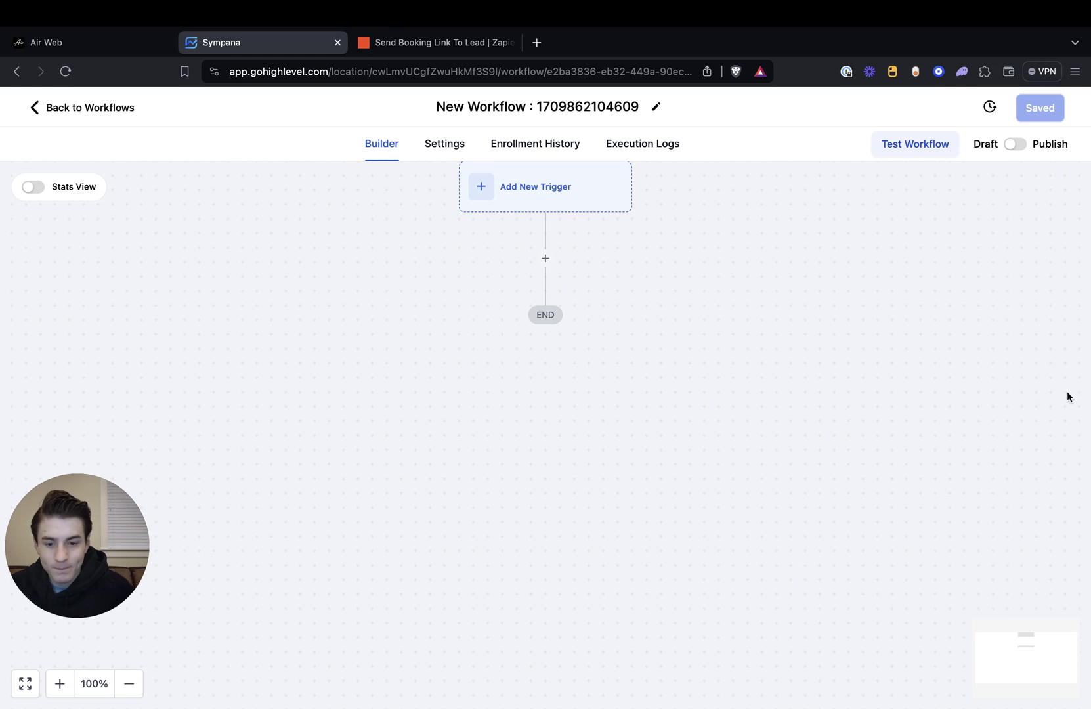
- Add an Inbound Webhook trigger and select its generated webhook URL
left_click(1068, 397)
left_click(503, 198)
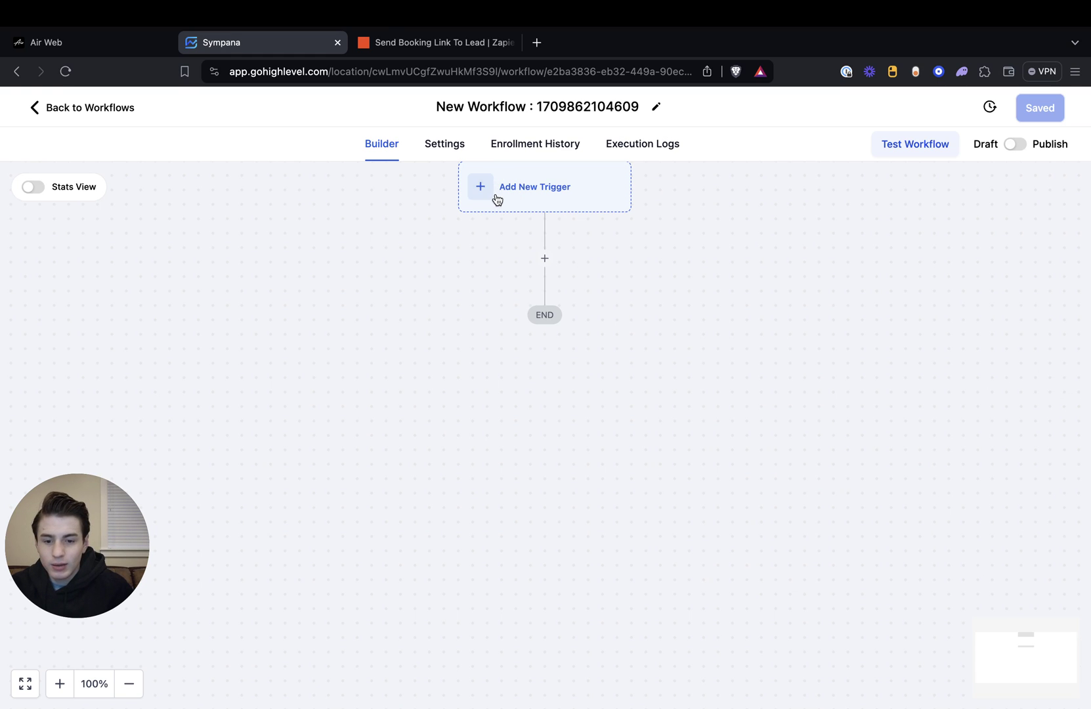
left_click(476, 184)
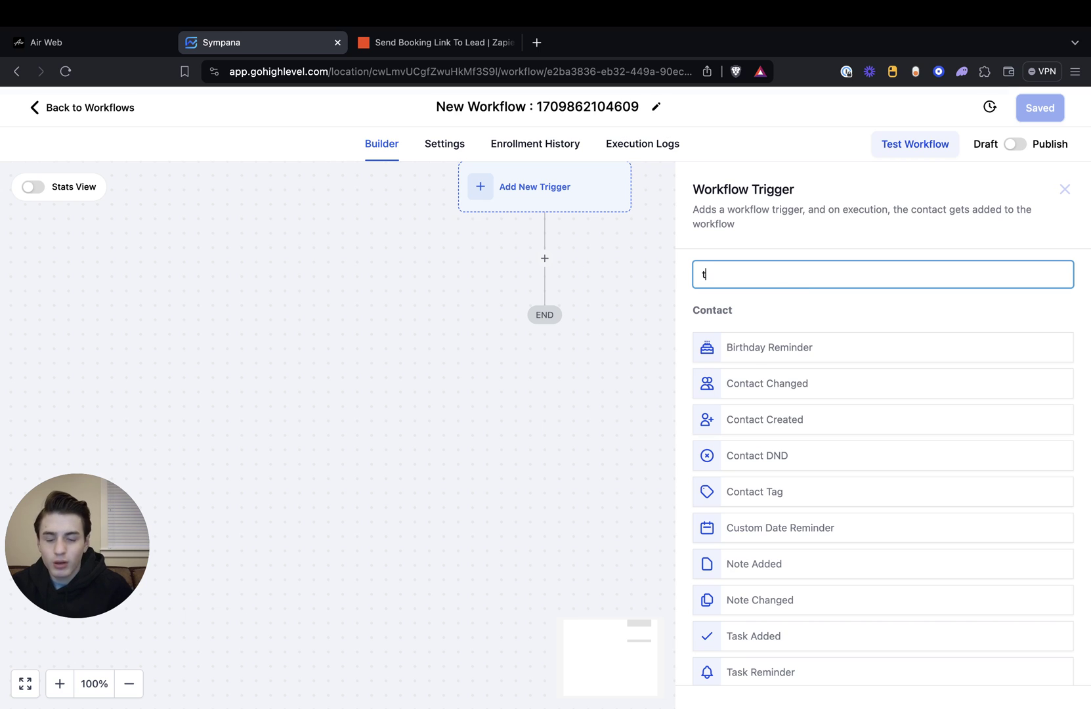
type("trig")
key("BackSpace")
key("BackSpace")
key("BackSpace")
key("BackSpace")
type("inboun")
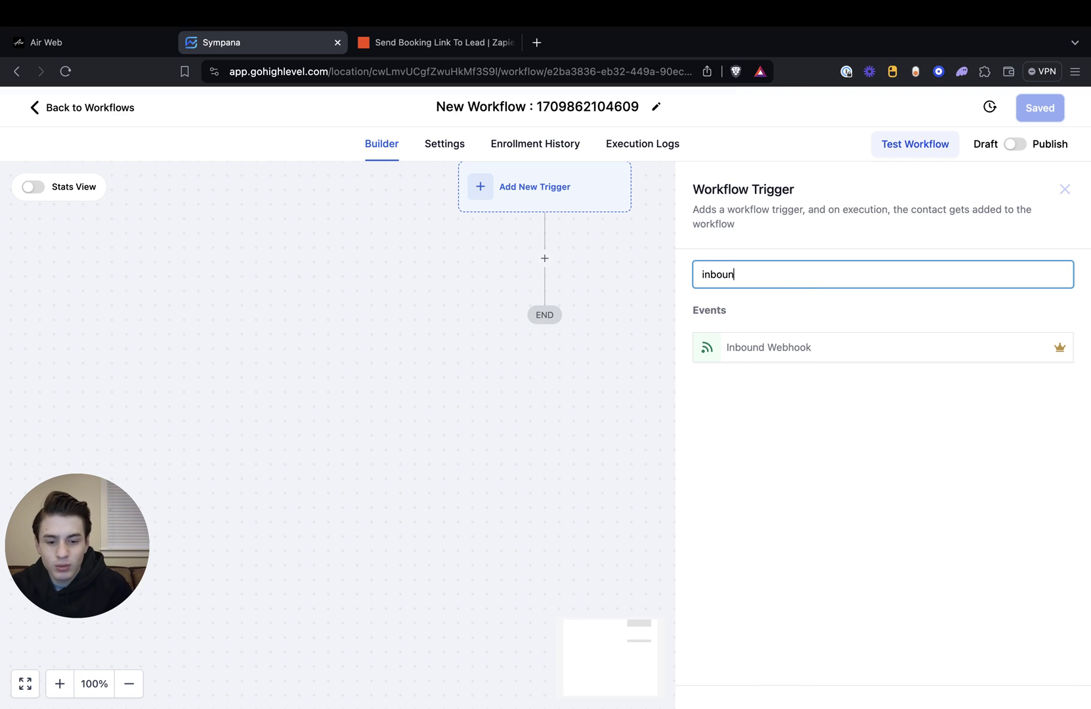
left_click(768, 347)
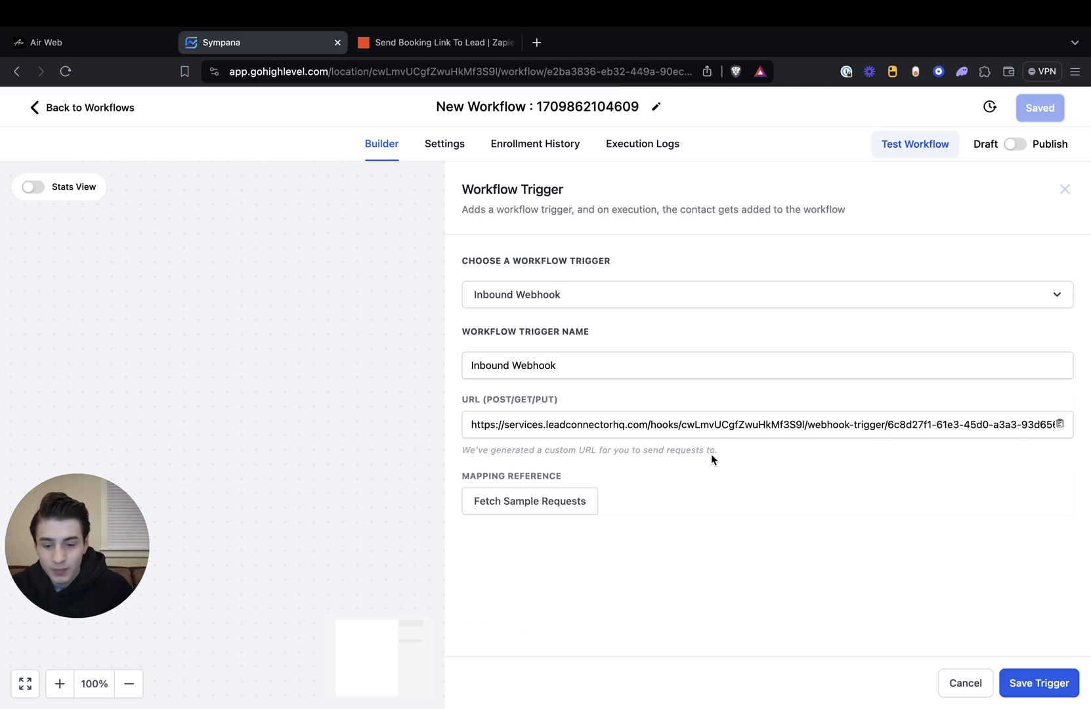
triple_click(686, 426)
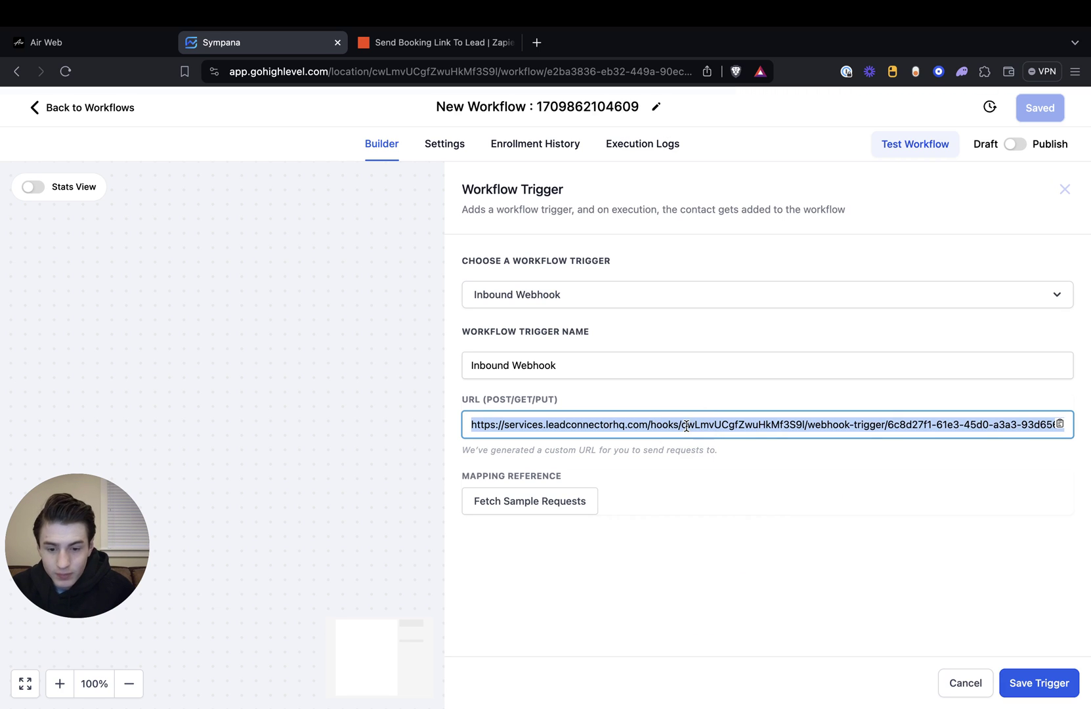
- Go to the Client API keys page in Air AI's integrations settings
left_click(85, 40)
left_click(811, 283)
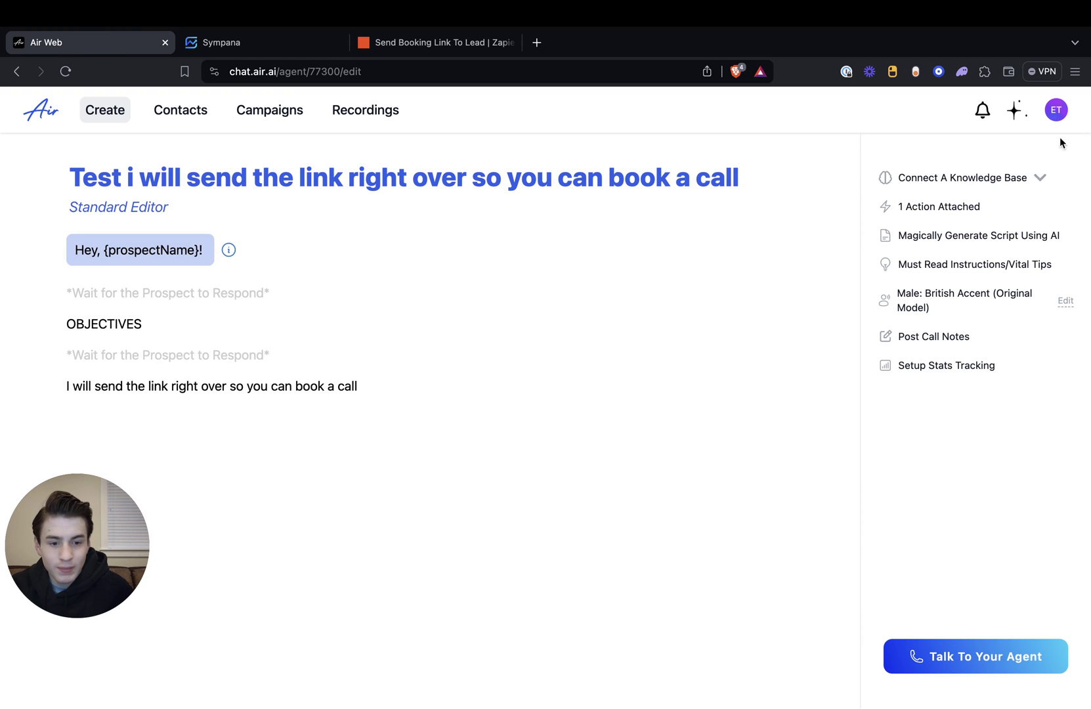
left_click(1056, 117)
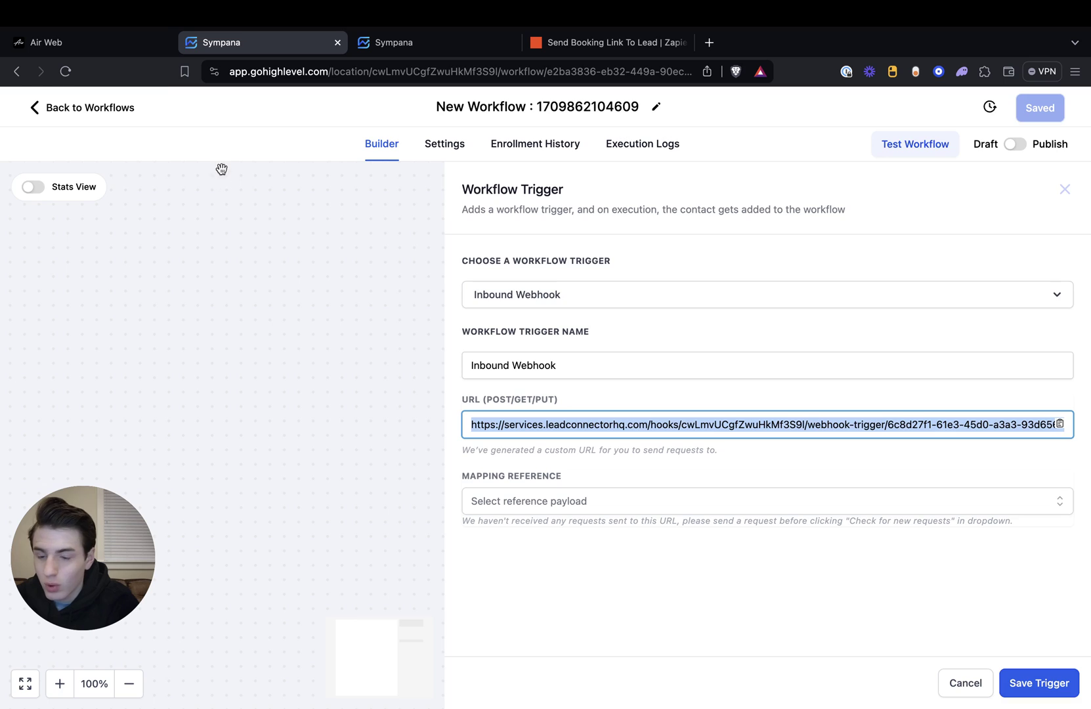
left_click(136, 48)
left_click(177, 175)
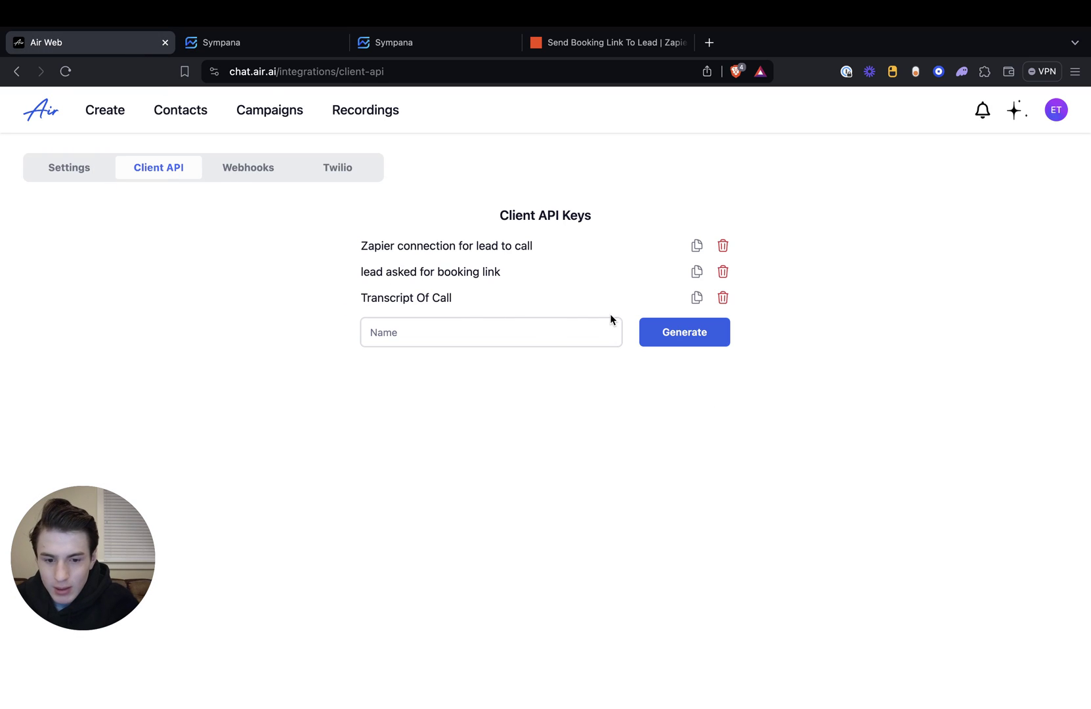
- Generate a new client API key named 'Test'
left_click(596, 338)
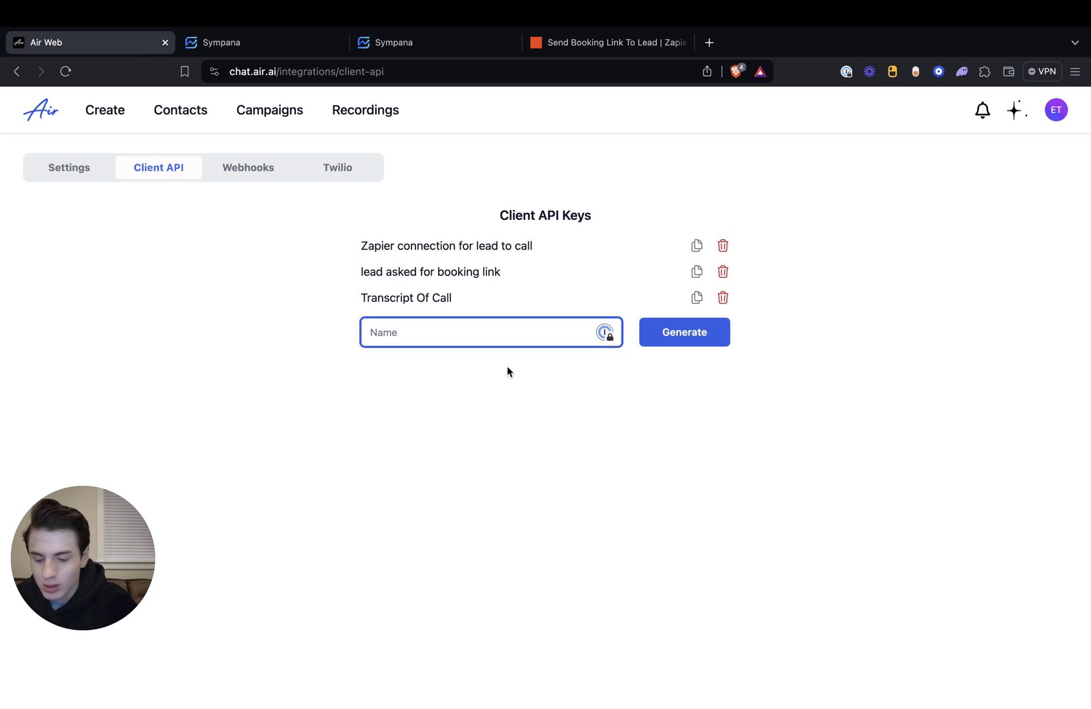
type("Test 1")
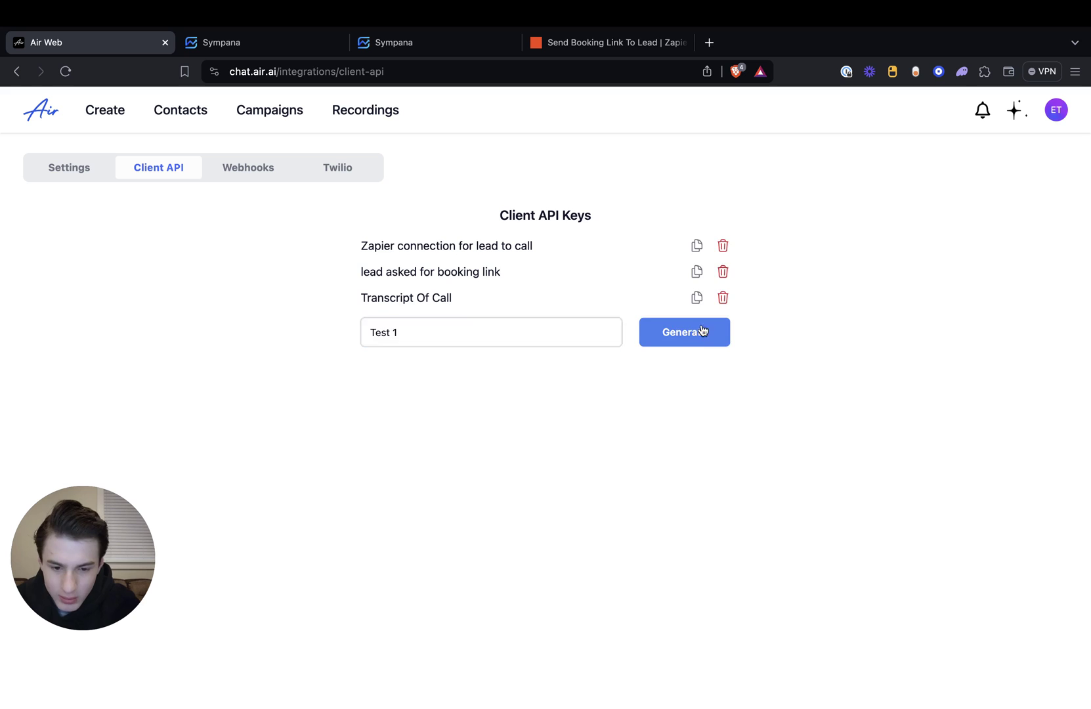
left_click(700, 333)
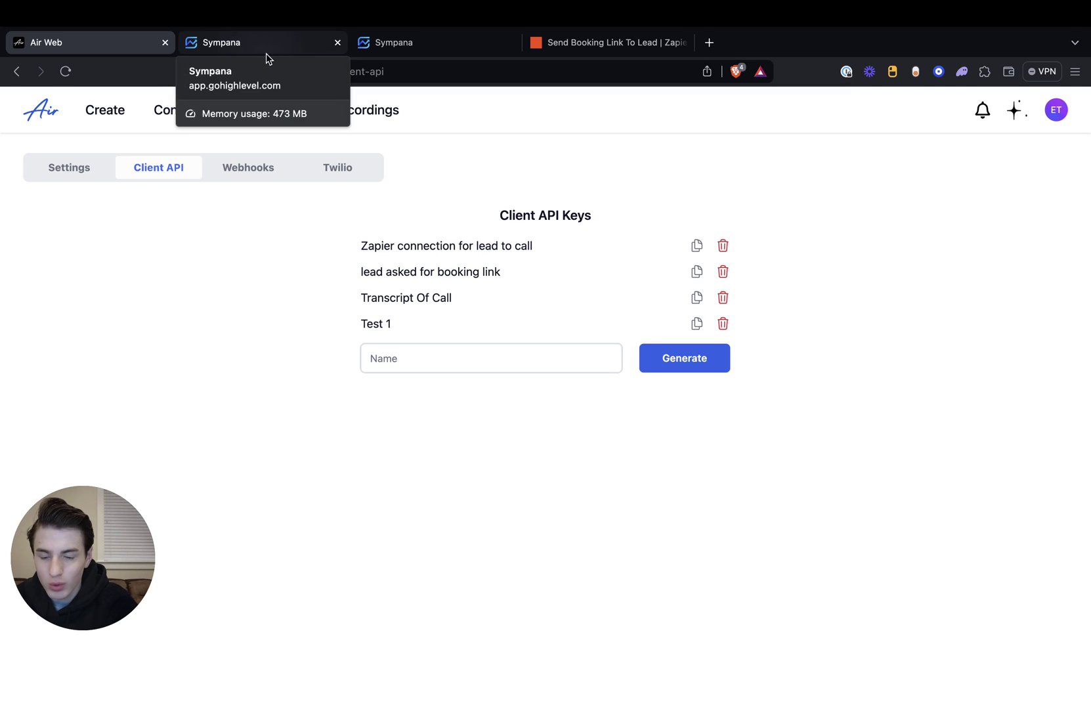
left_click(273, 170)
- Start a new webhook and paste the bearer token into it
left_click(949, 174)
left_click(507, 449)
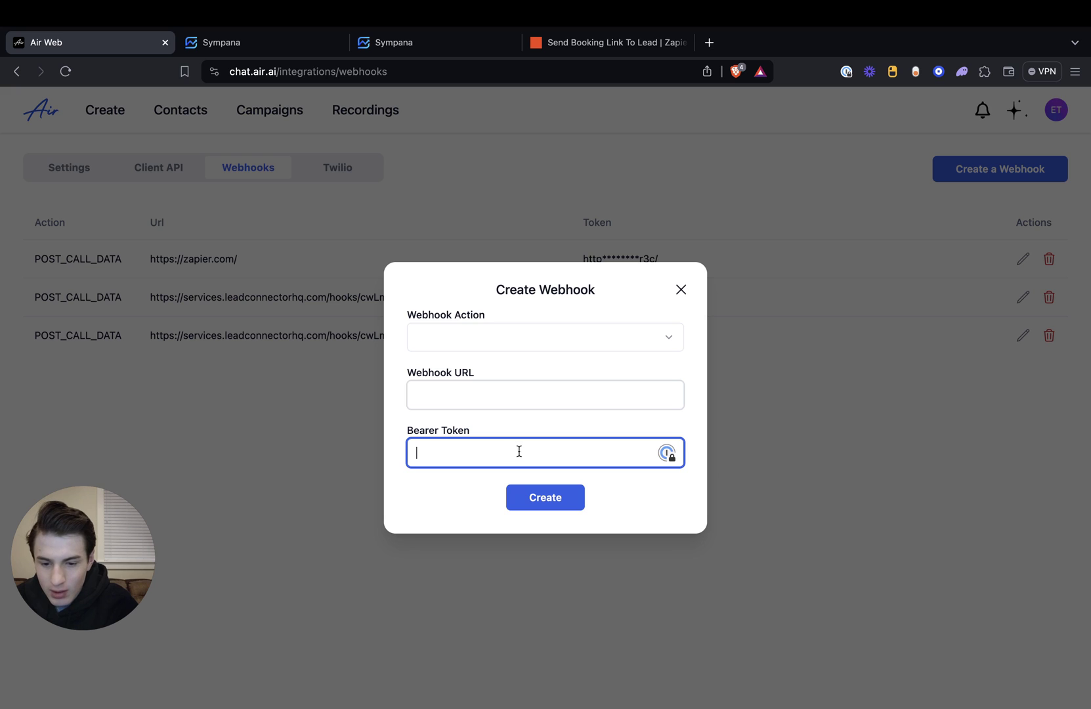
key("super+v")
key("super+a")
key("BackSpace")
key("super+v")
- Paste the GoHighLevel inbound webhook URL, choose POST_CALL_DATA, and create the webhook
left_click(509, 400)
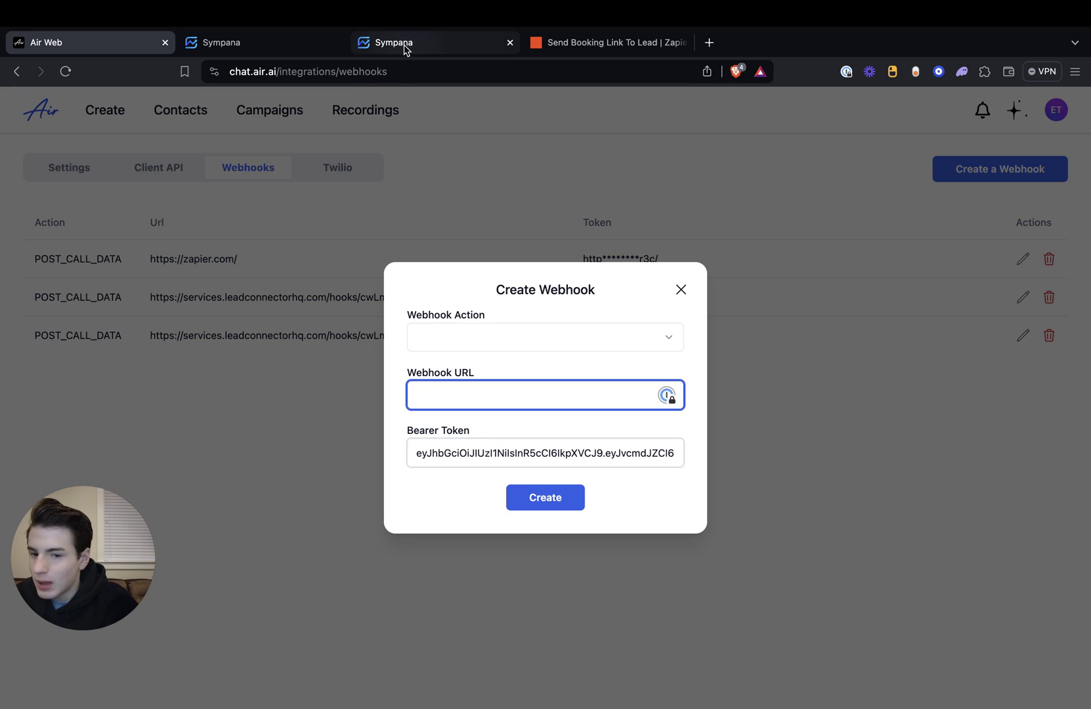
left_click(289, 45)
triple_click(598, 425)
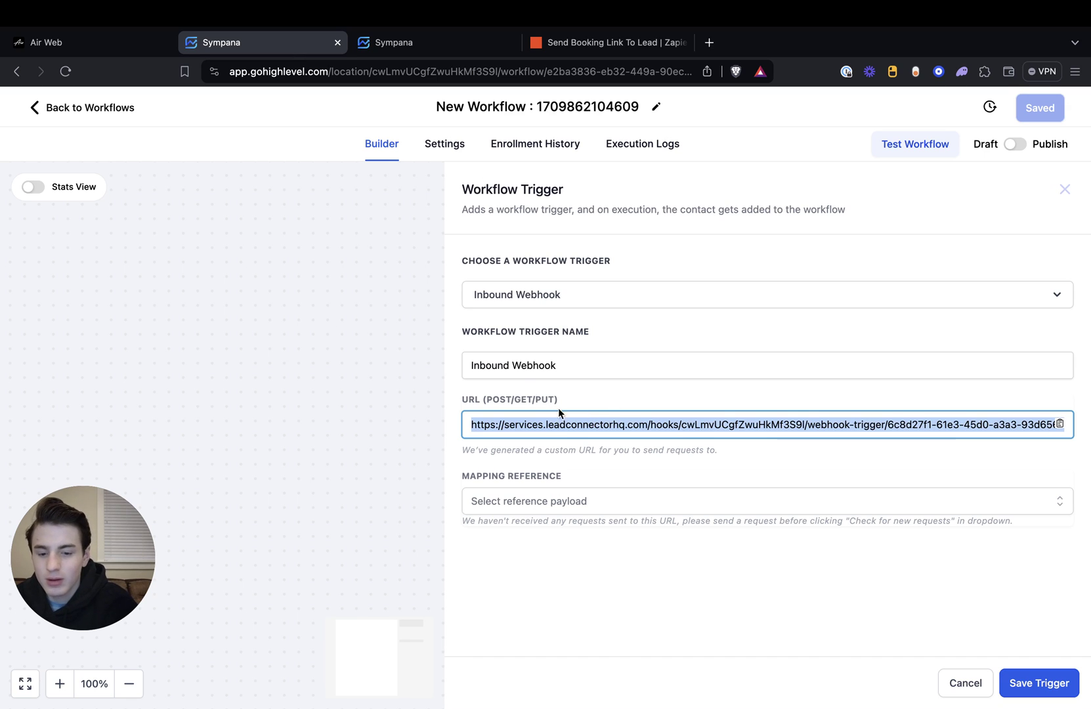
left_click(72, 45)
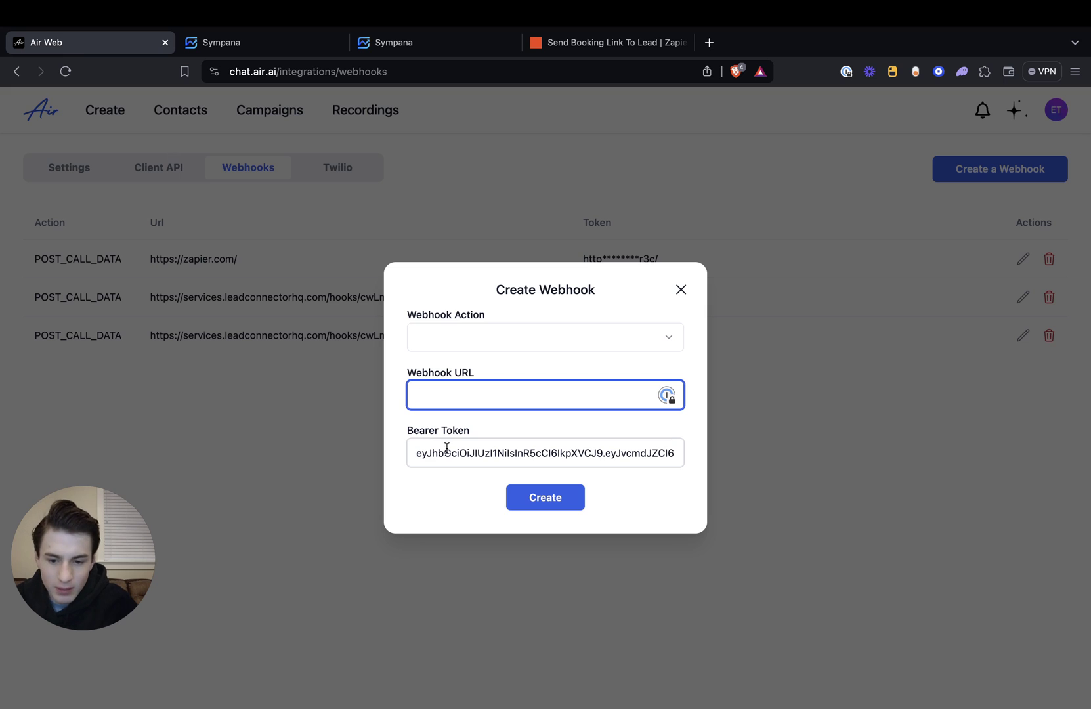
key("super+v")
left_click(470, 340)
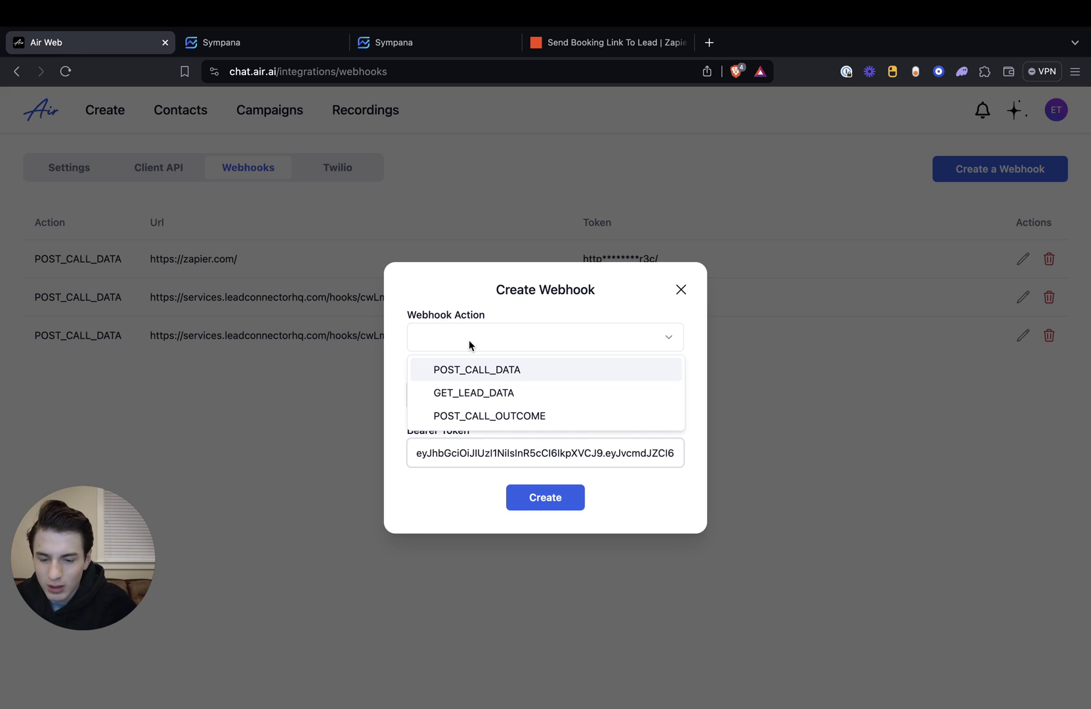
left_click(503, 379)
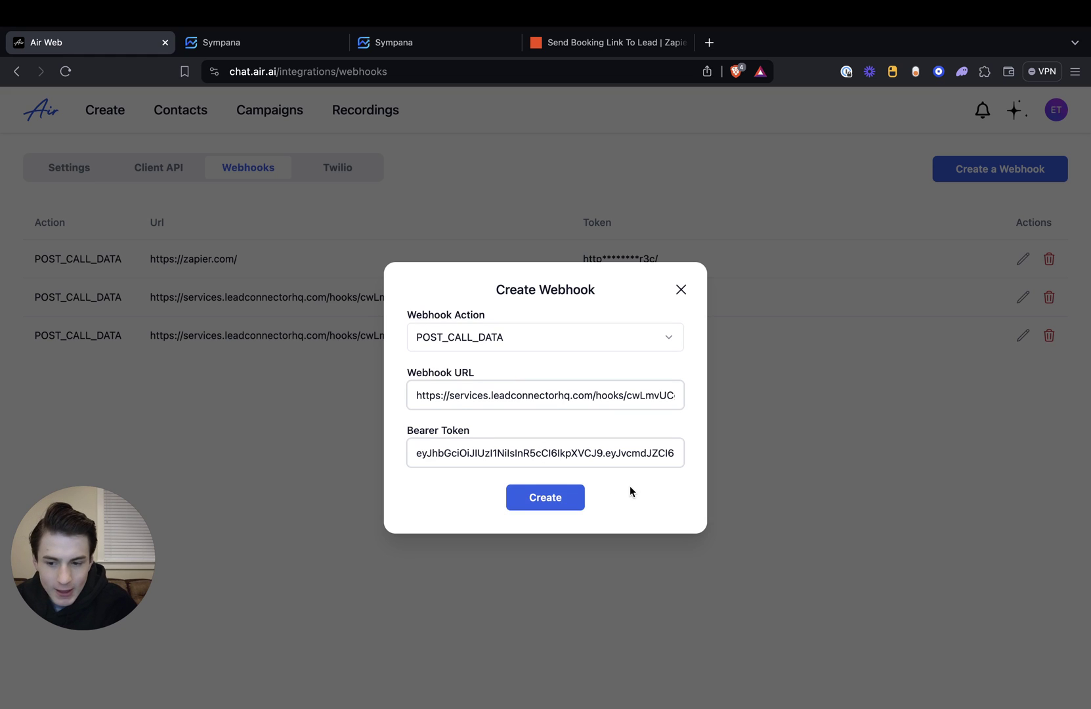
left_click(553, 504)
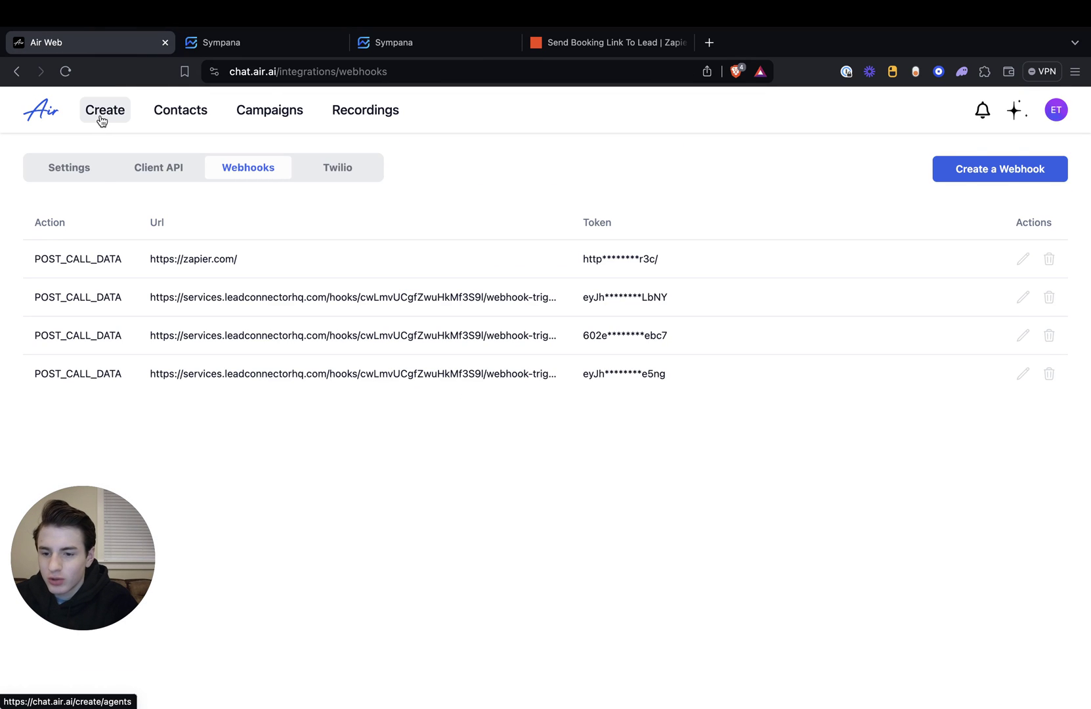
- Start a test call with the booking-link agent
left_click(100, 119)
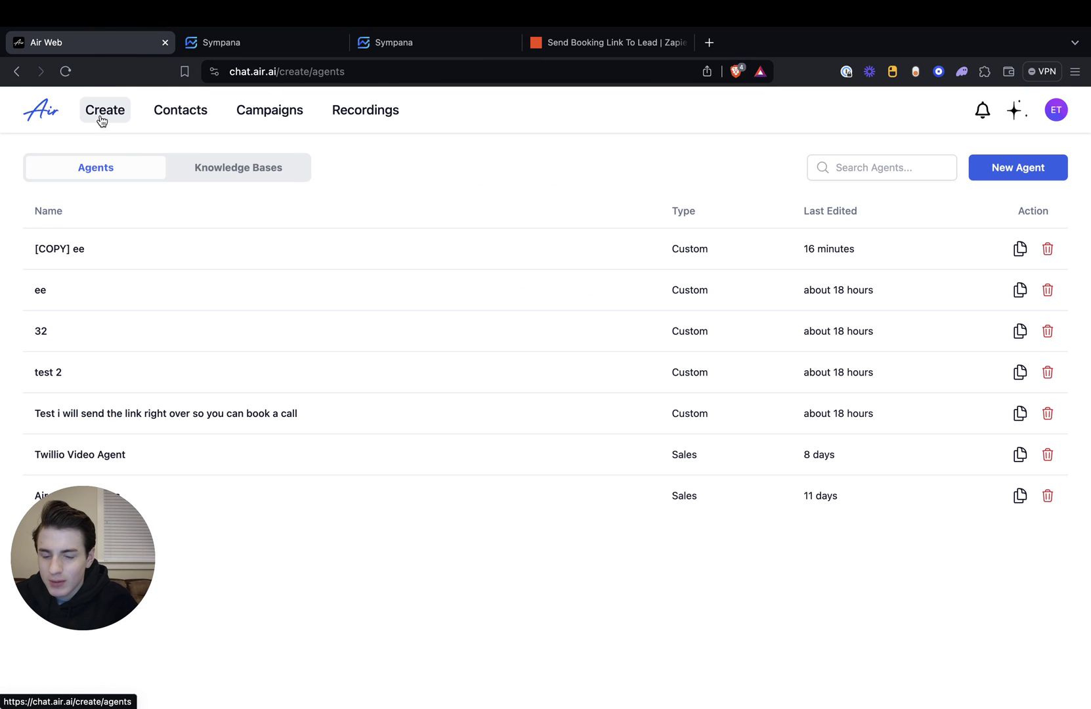
left_click(118, 419)
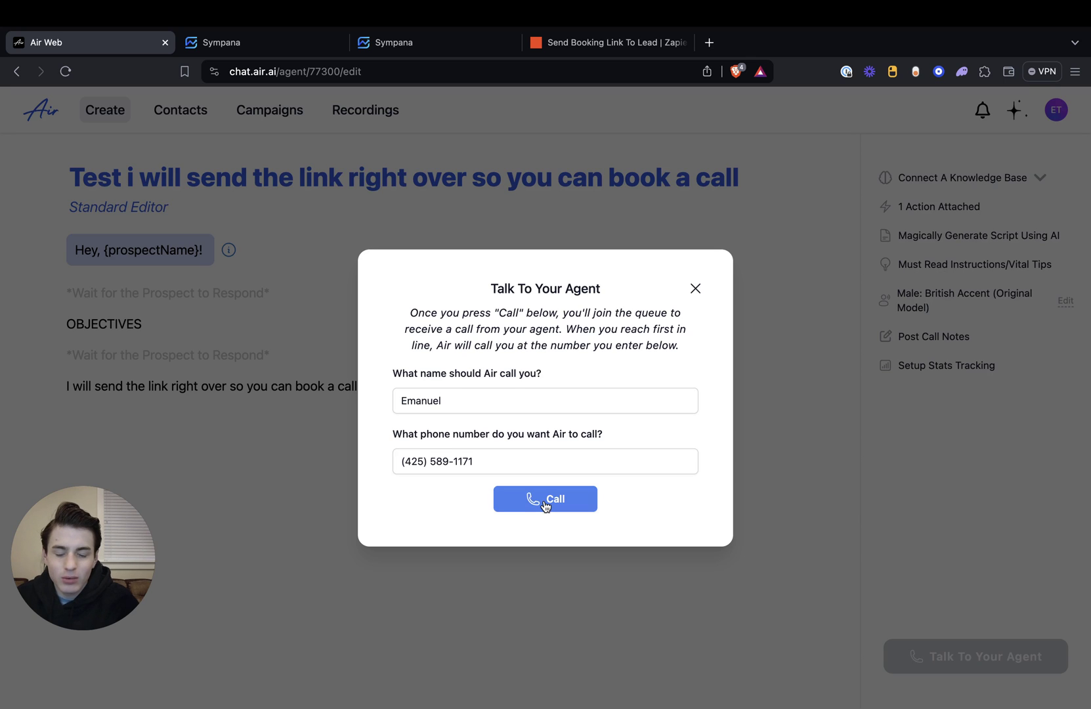
left_click(544, 502)
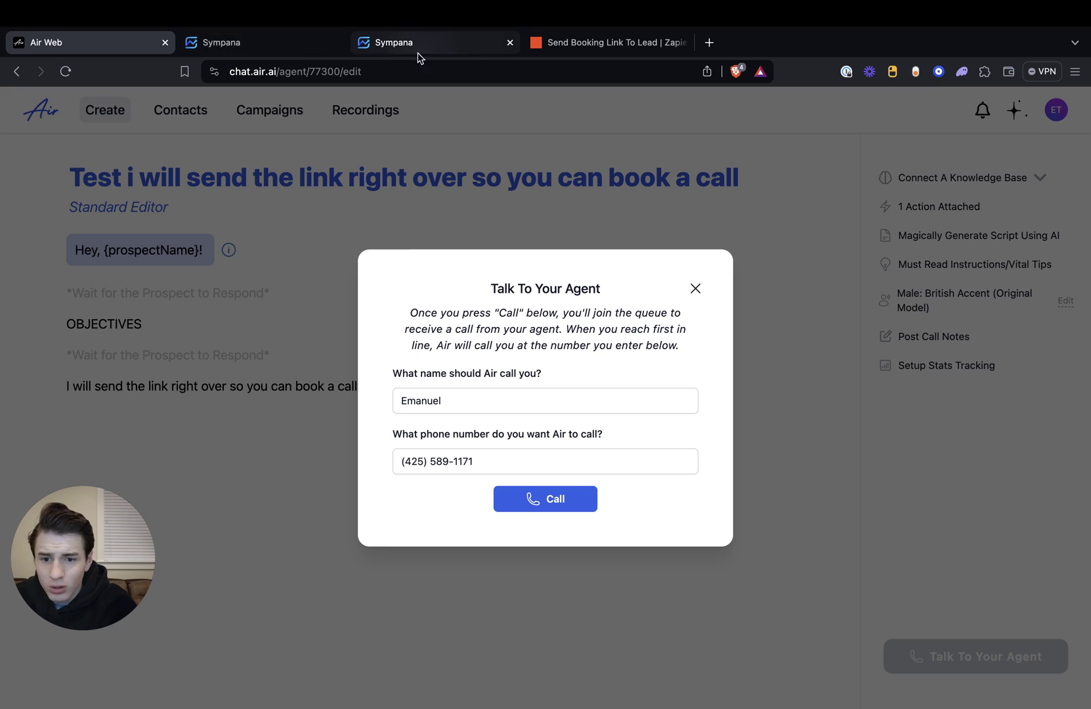
- Use the received call request as the trigger's mapping reference and save the trigger
left_click(295, 44)
left_click(630, 494)
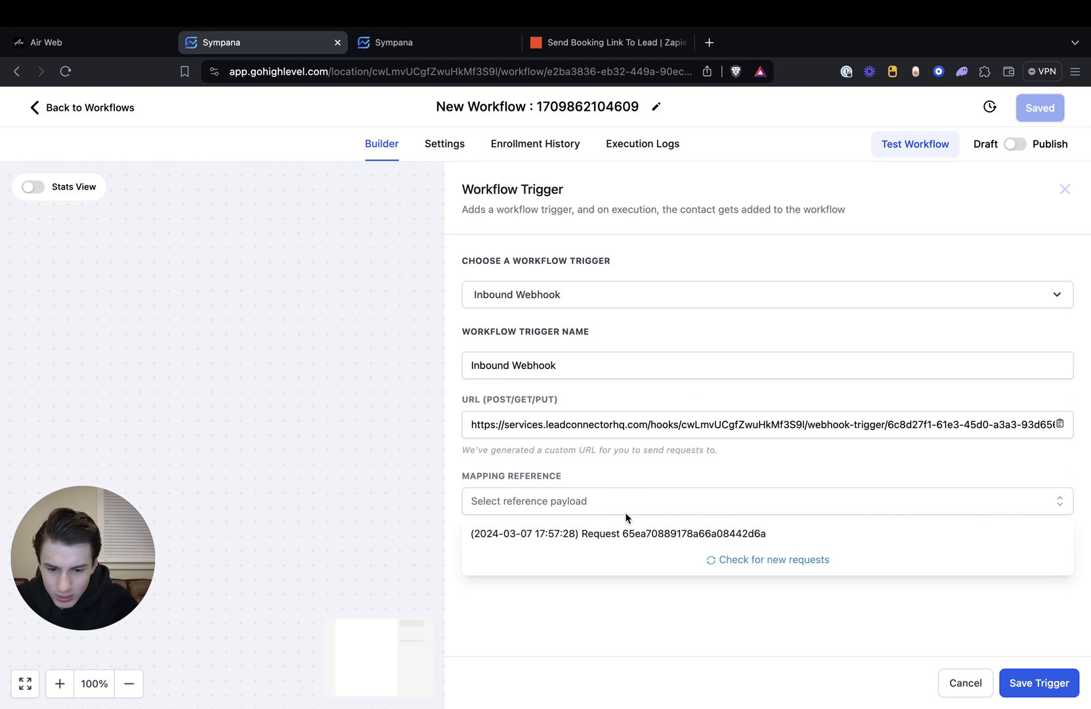
left_click(631, 534)
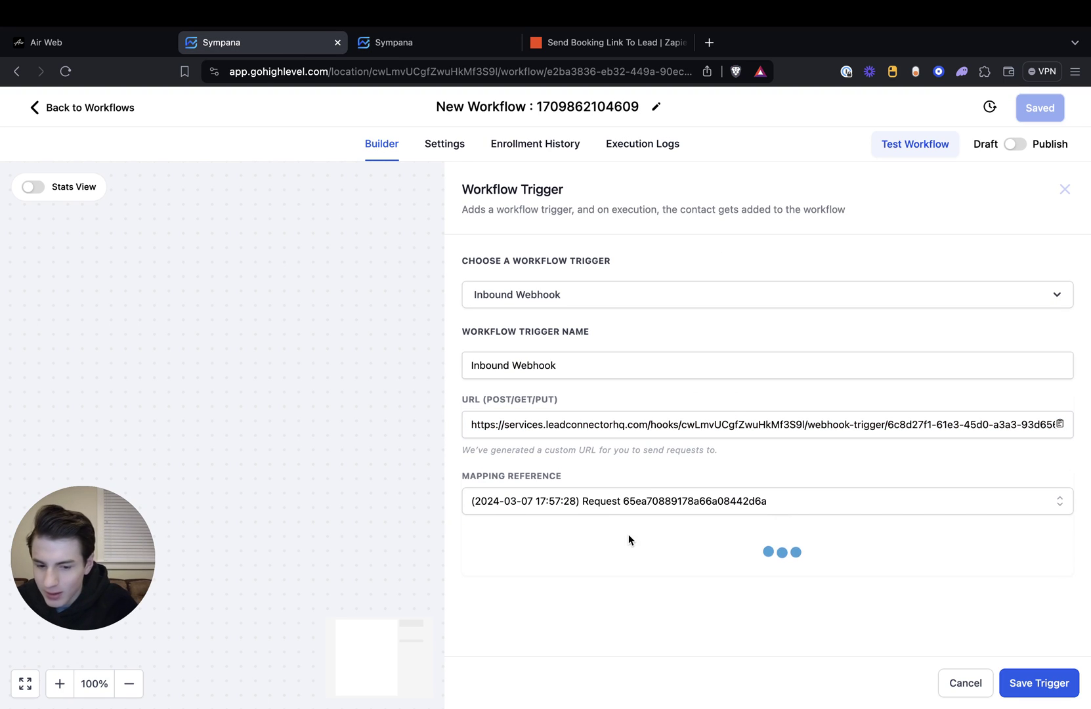
scroll(794, 614, "down", 2)
scroll(807, 599, "down", 1)
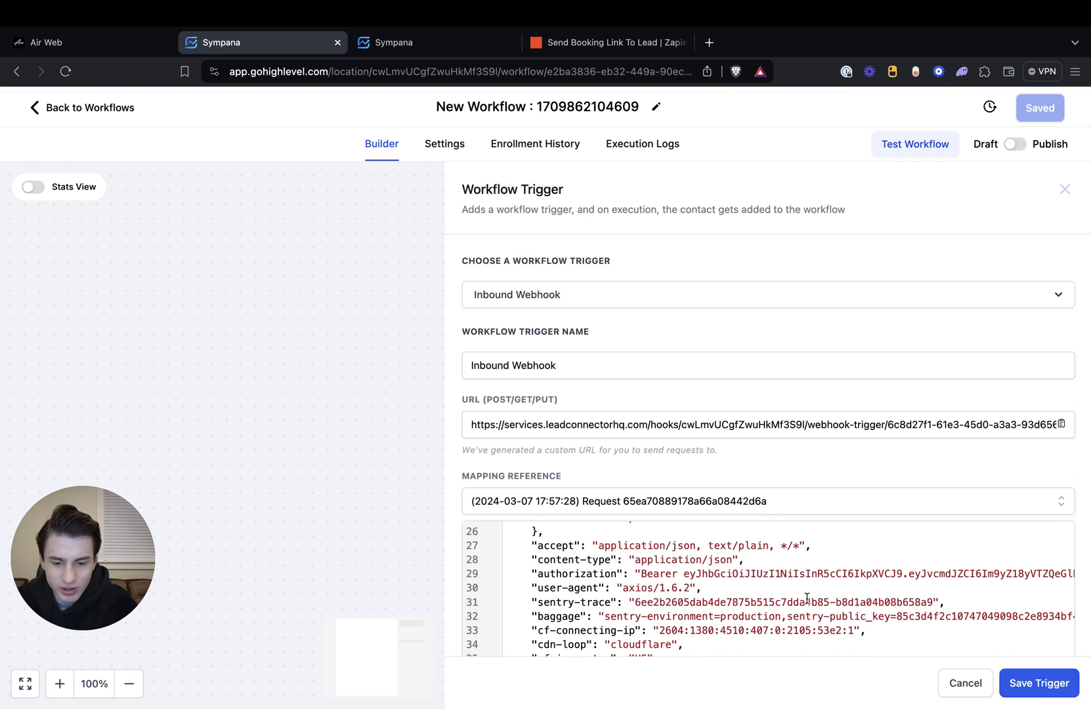
left_click(1043, 685)
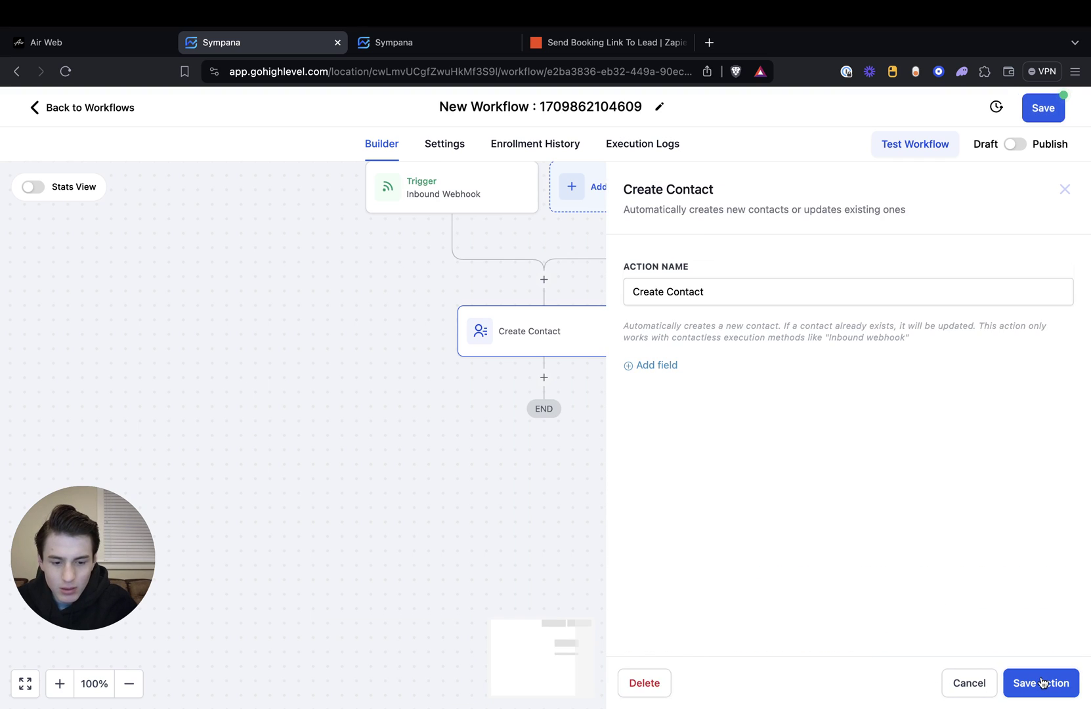
- Save the Create Contact action and add a Create/Update Opportunity action
left_click(745, 293)
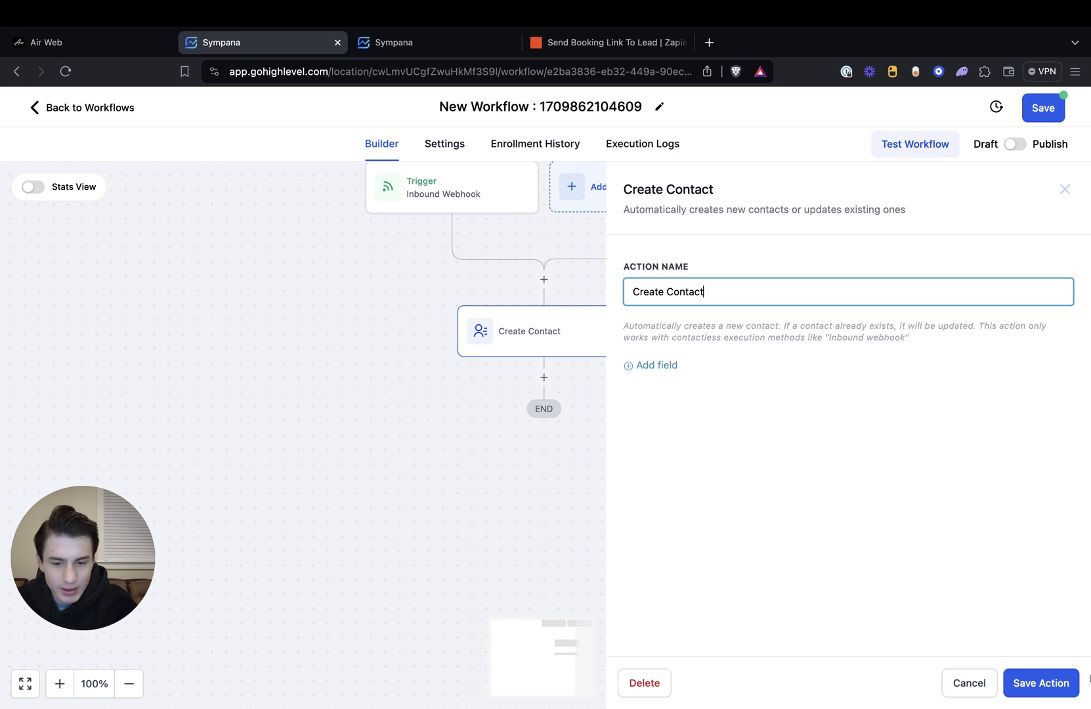
left_click(1025, 681)
left_click(805, 269)
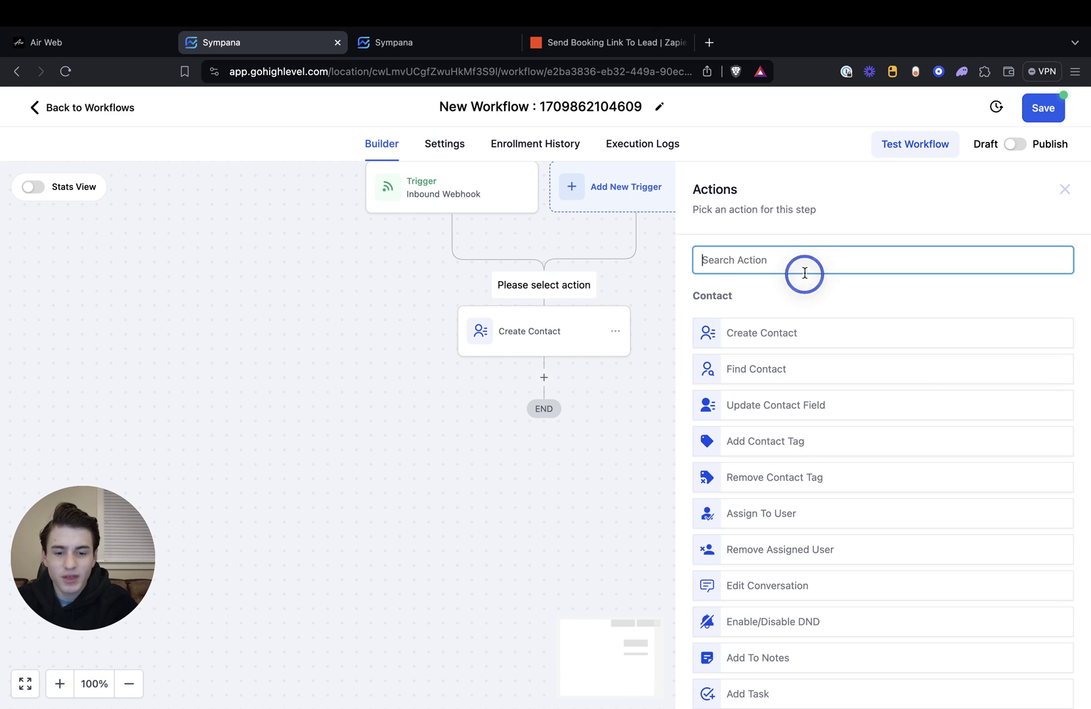
type("create")
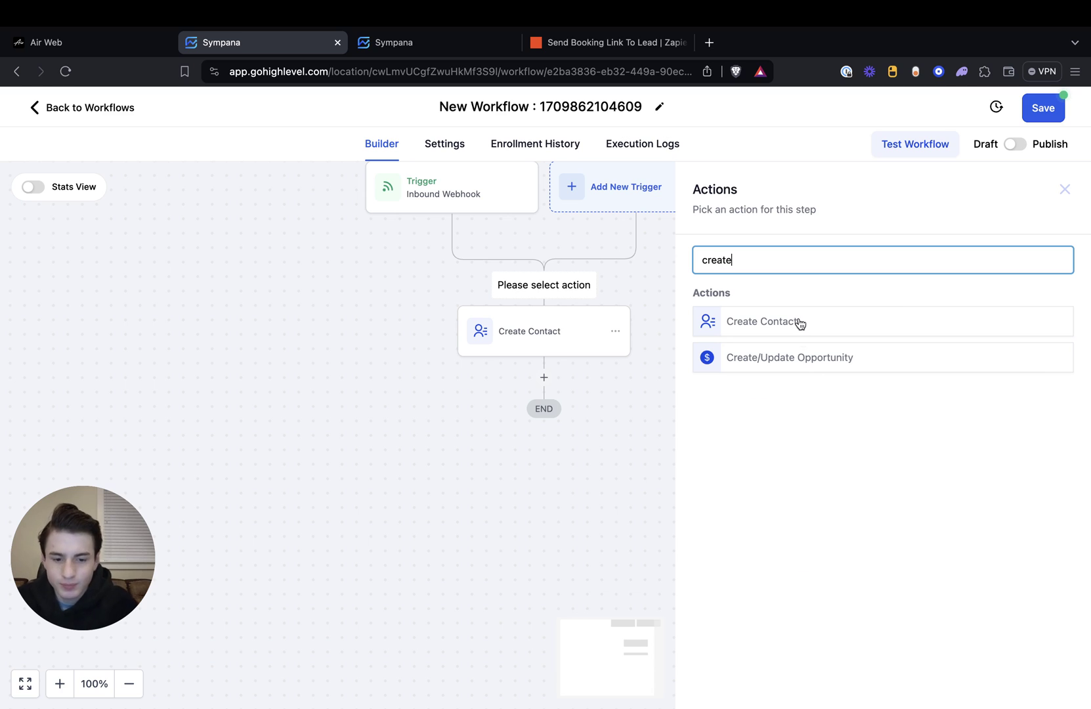
left_click(809, 363)
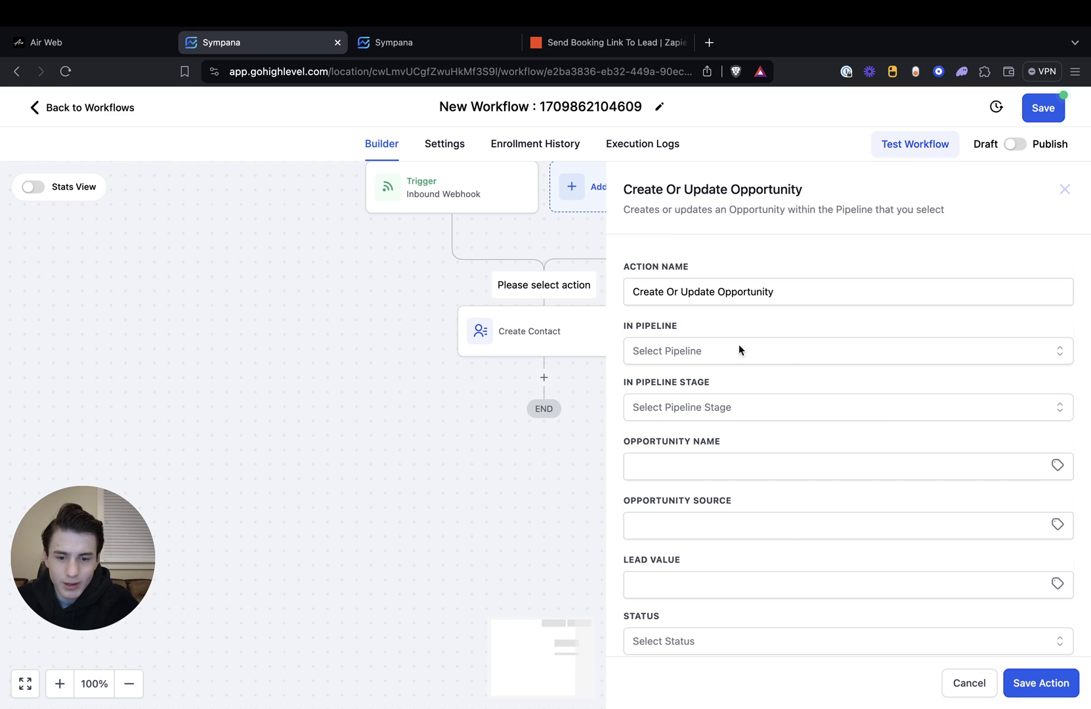
left_click(1067, 393)
- Set the opportunity to AIR Ai Pipeline, stage Lead Responded To Call, and save it
left_click(768, 349)
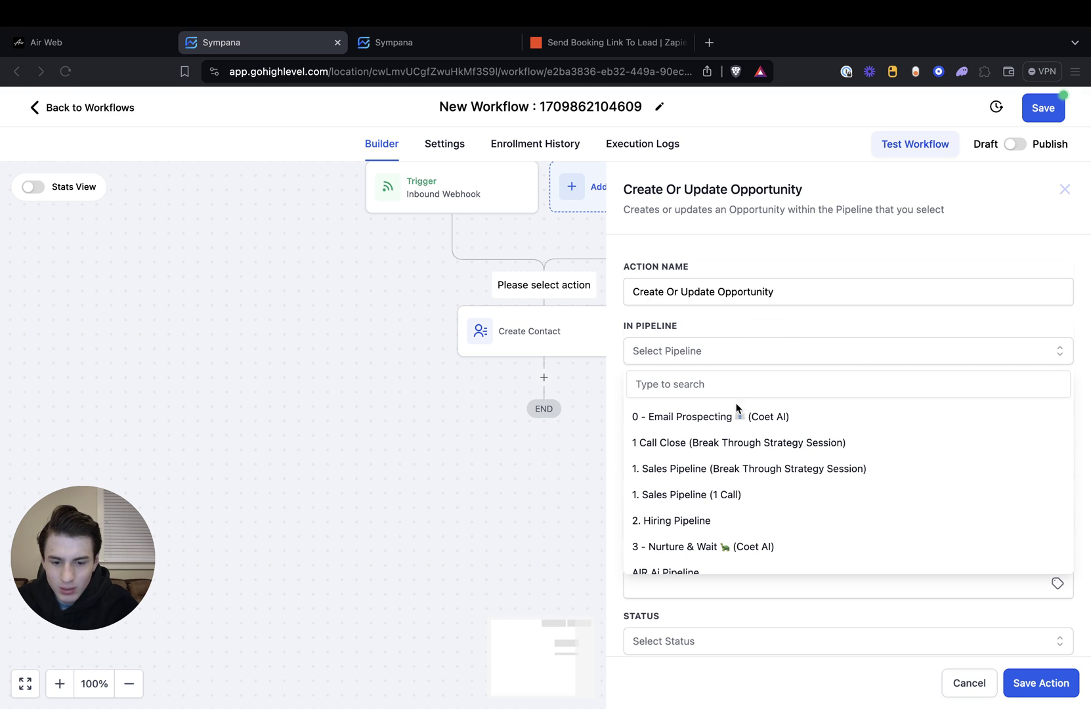
scroll(729, 493, "down", 2)
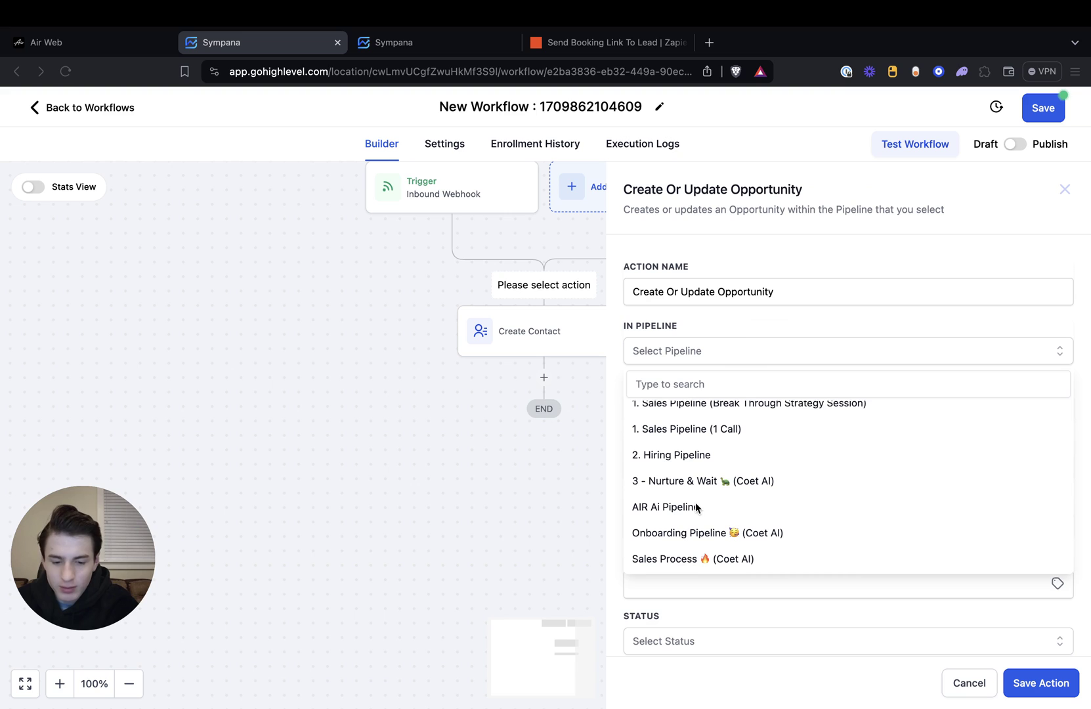
left_click(694, 508)
left_click(730, 415)
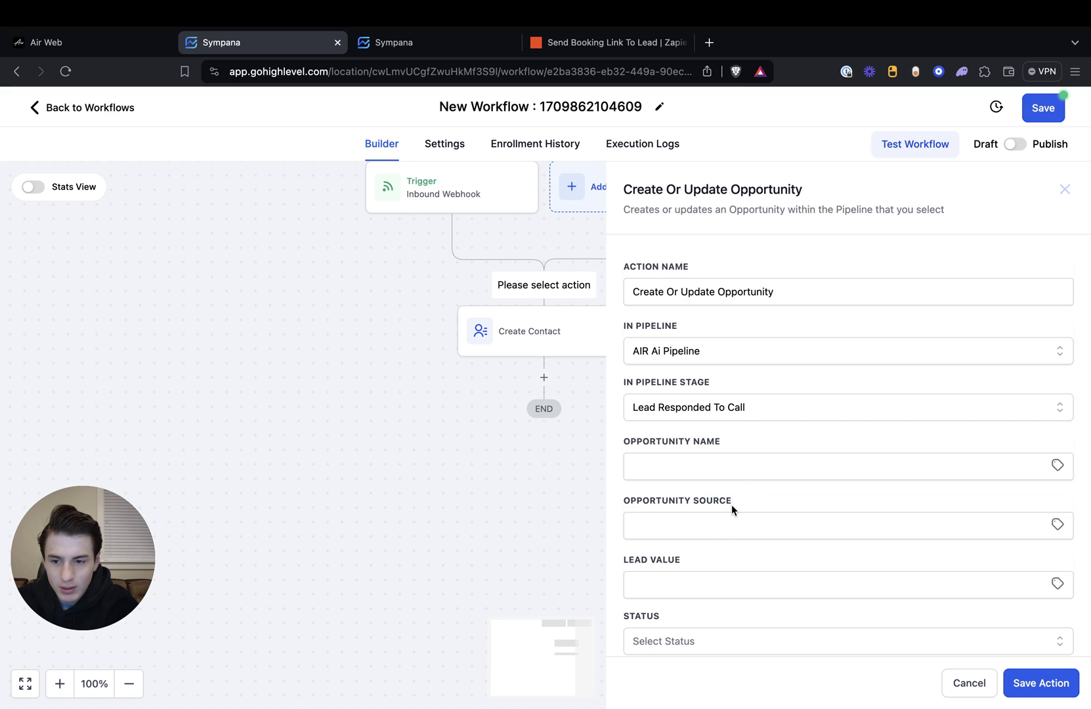
scroll(732, 503, "down", 3)
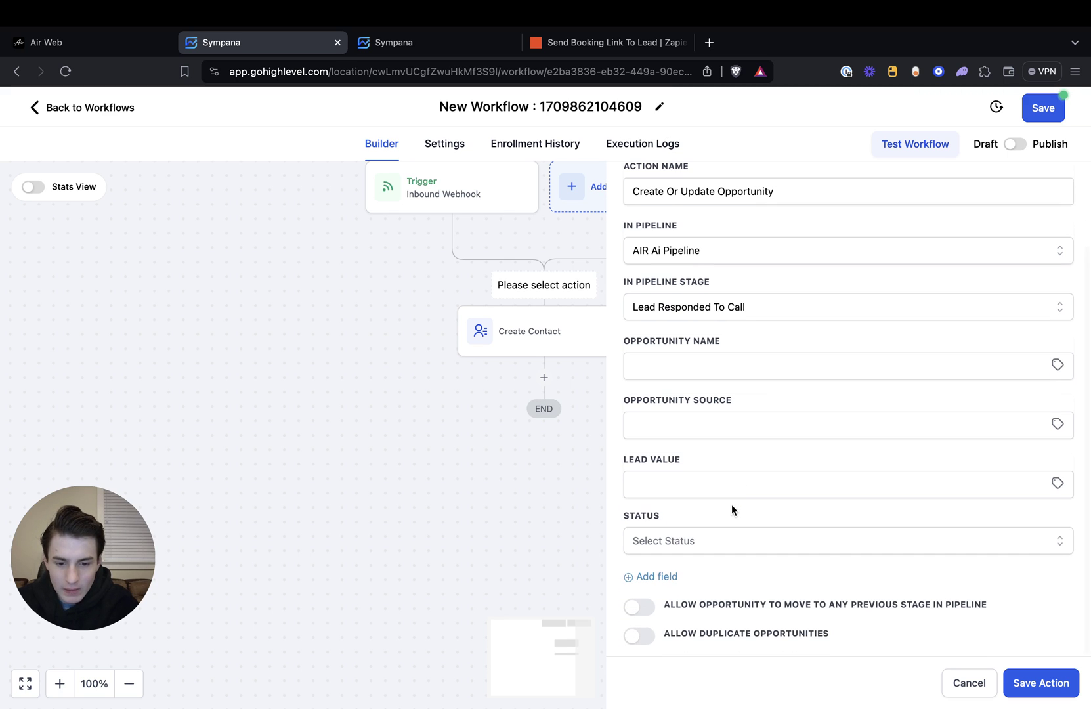
left_click(1025, 683)
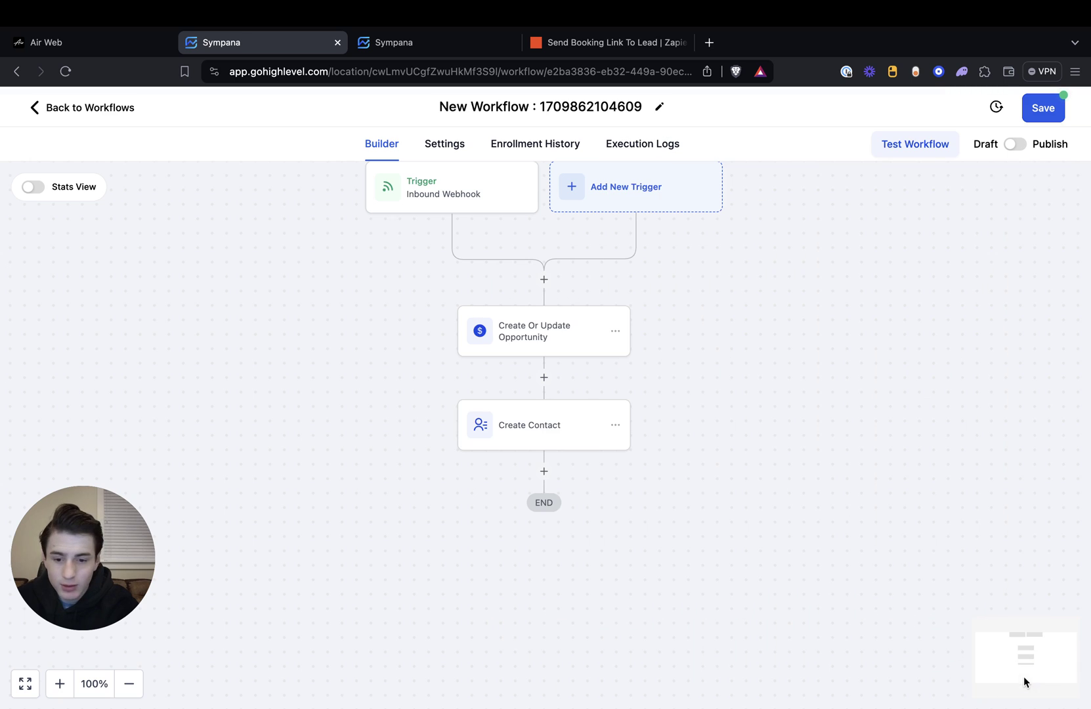
- Insert a note step whose body is the Inbound Webhook Trigger's call > transcript value
left_click(544, 379)
type("note")
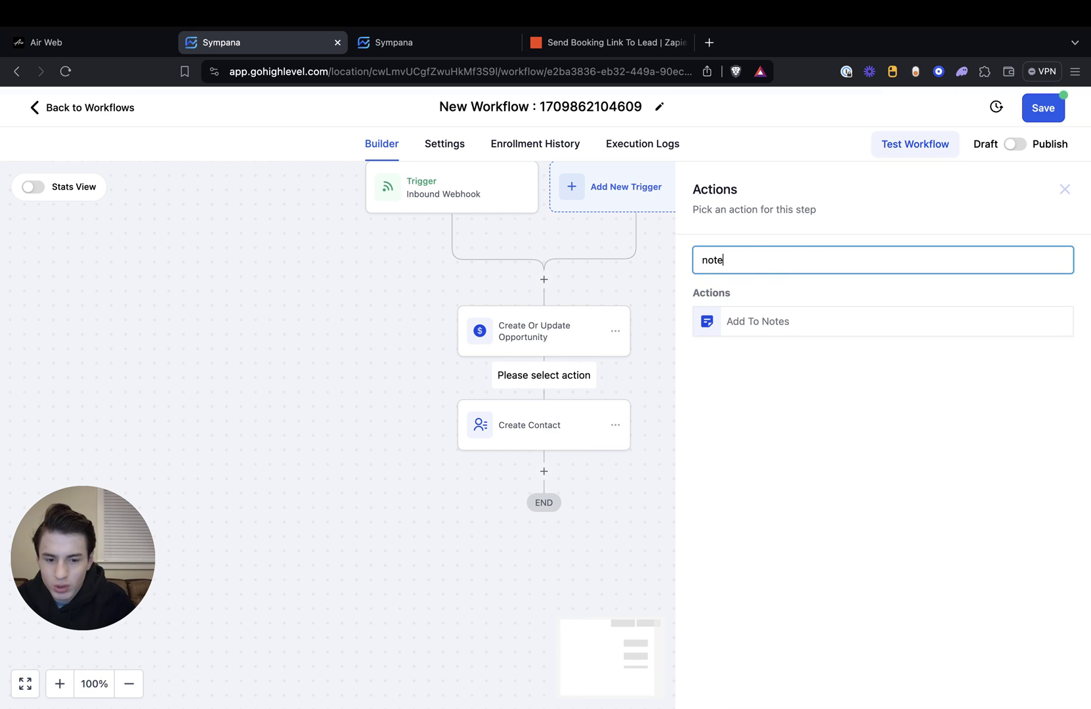
left_click(717, 321)
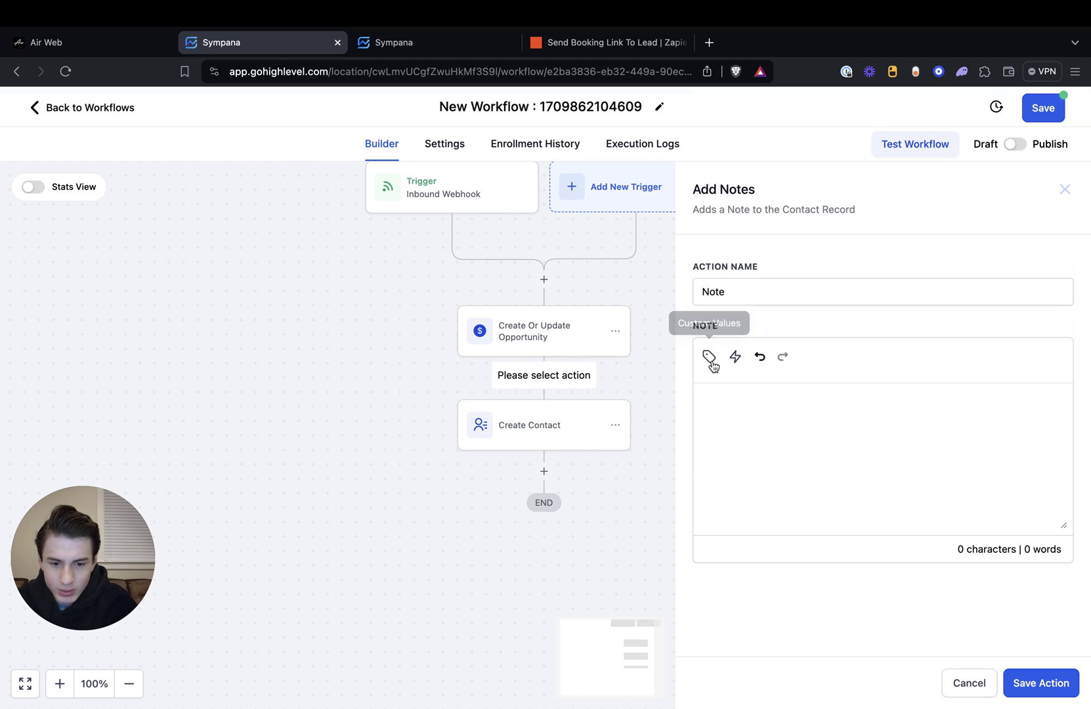
left_click(710, 358)
left_click(706, 438)
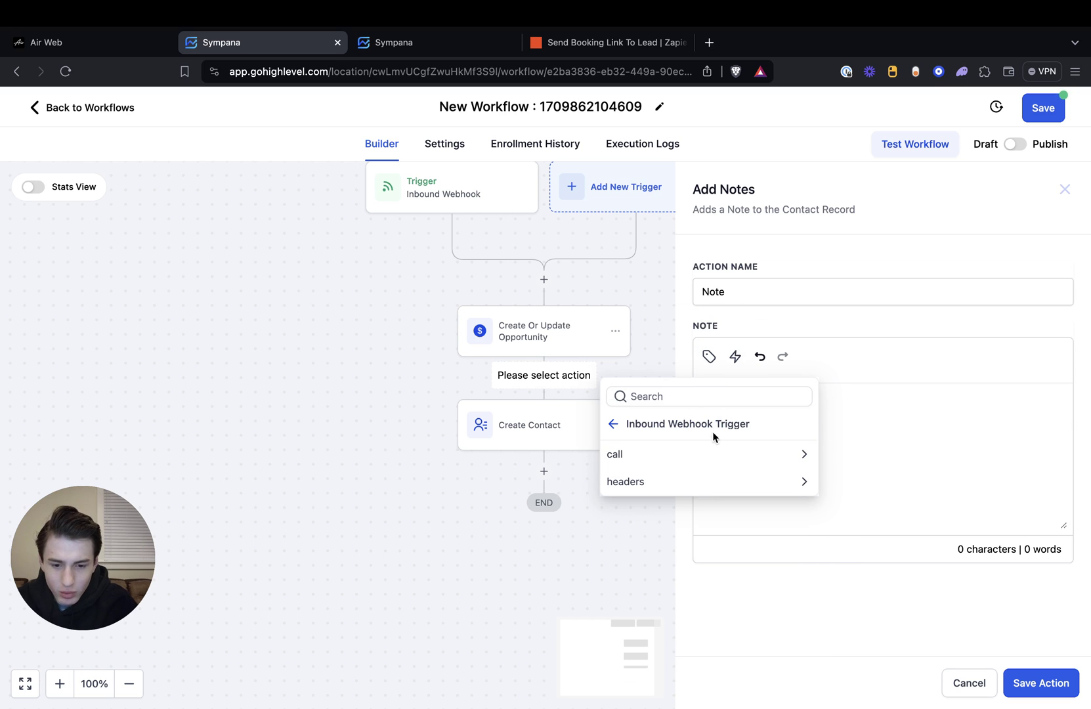
left_click(684, 456)
scroll(745, 453, "down", 2)
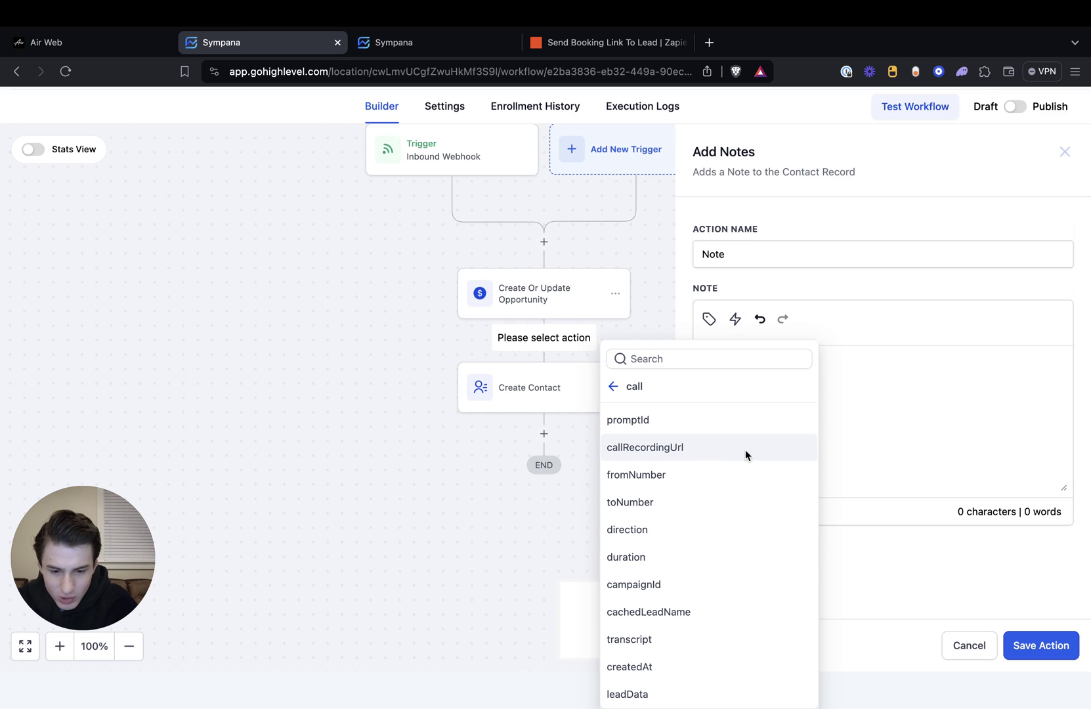
scroll(740, 455, "up", 1)
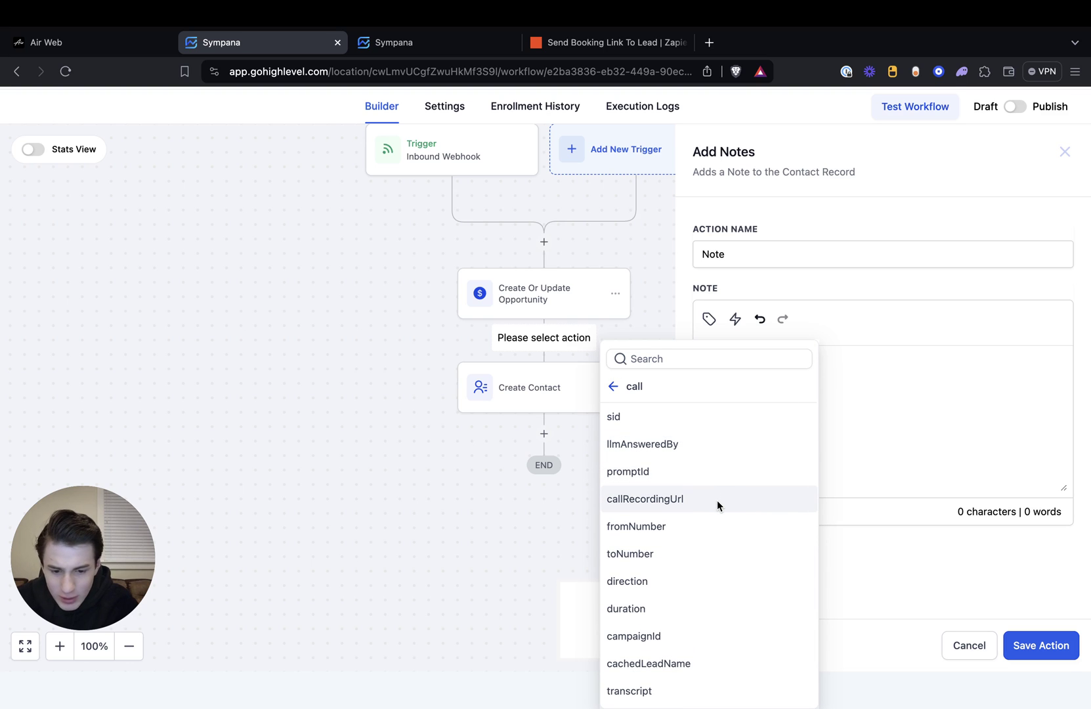
scroll(717, 500, "down", 2)
left_click(668, 643)
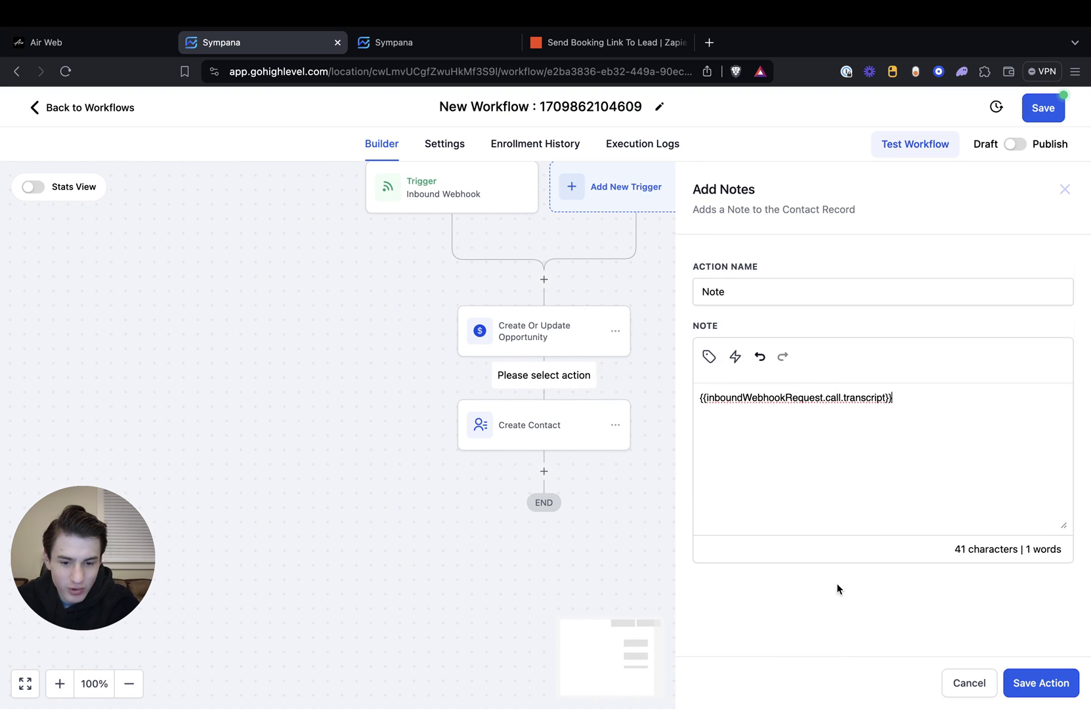
left_click(1038, 683)
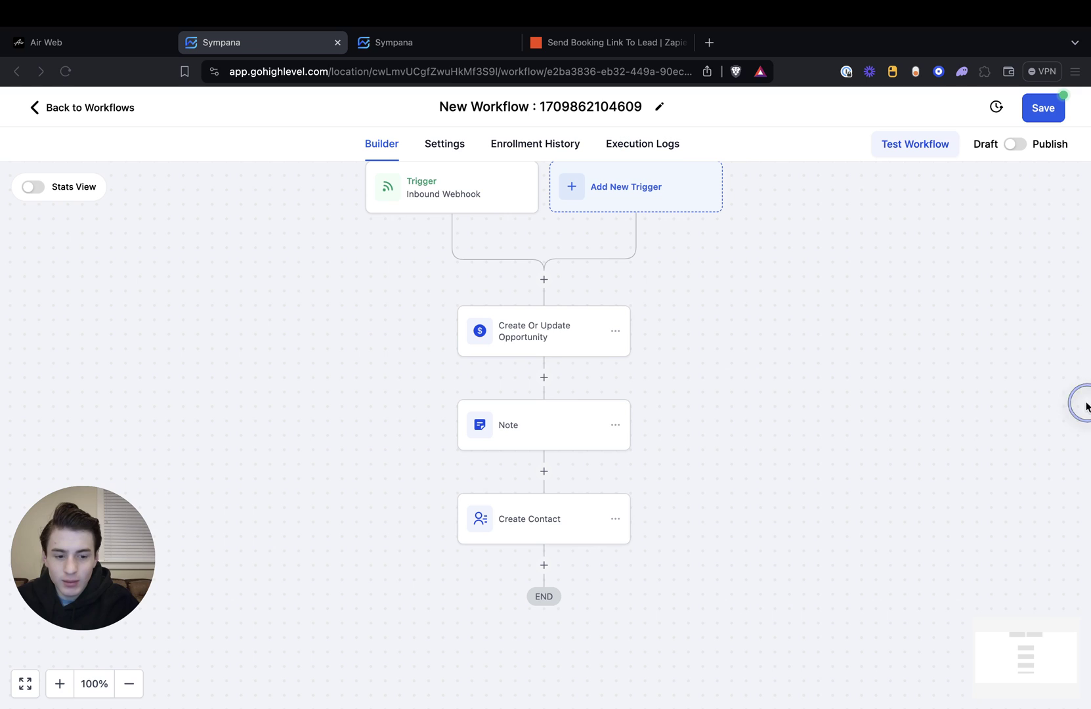
left_click(1073, 388)
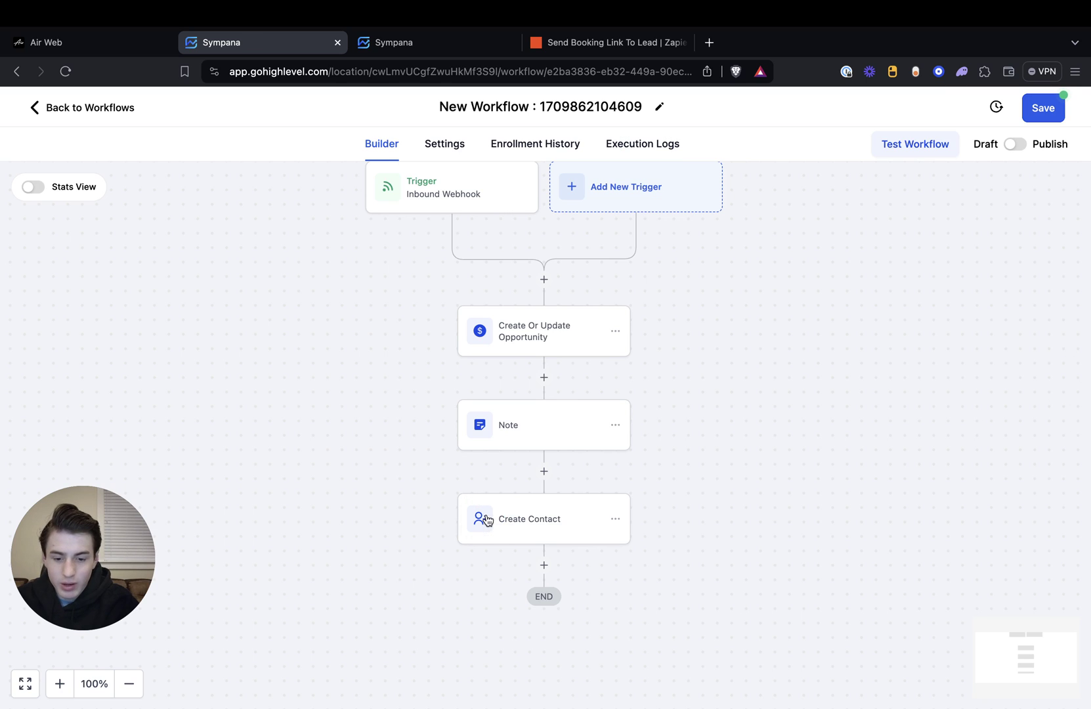
- Add a Full Name field to Create Contact mapped to call.cachedLeadName
left_click(514, 519)
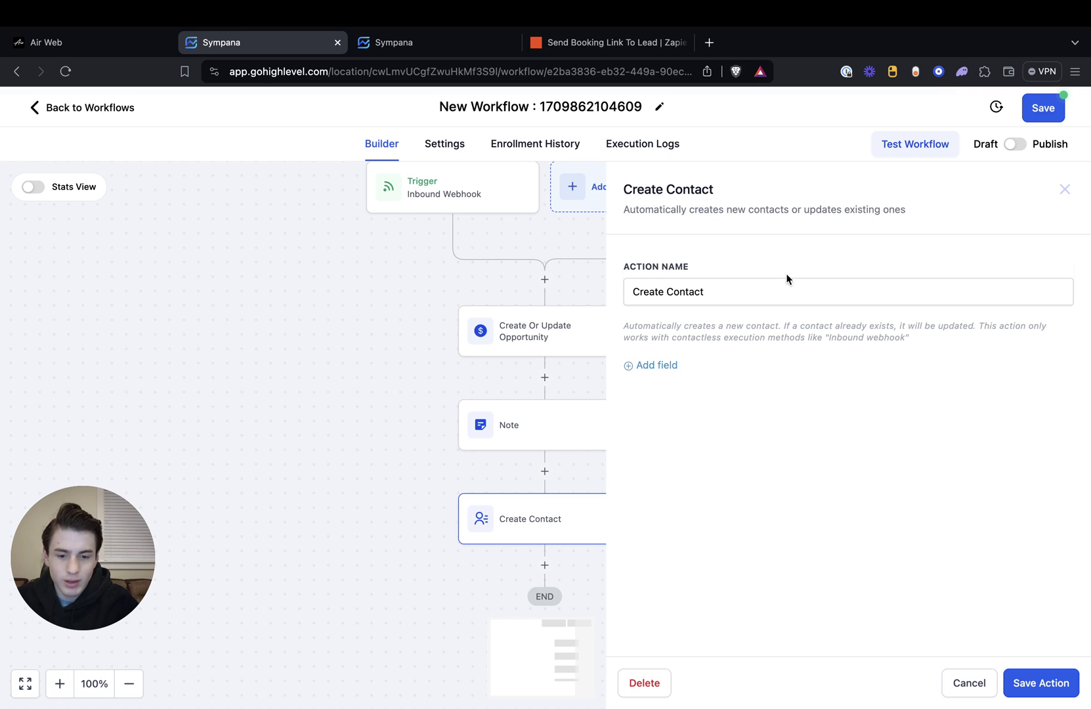
left_click(650, 366)
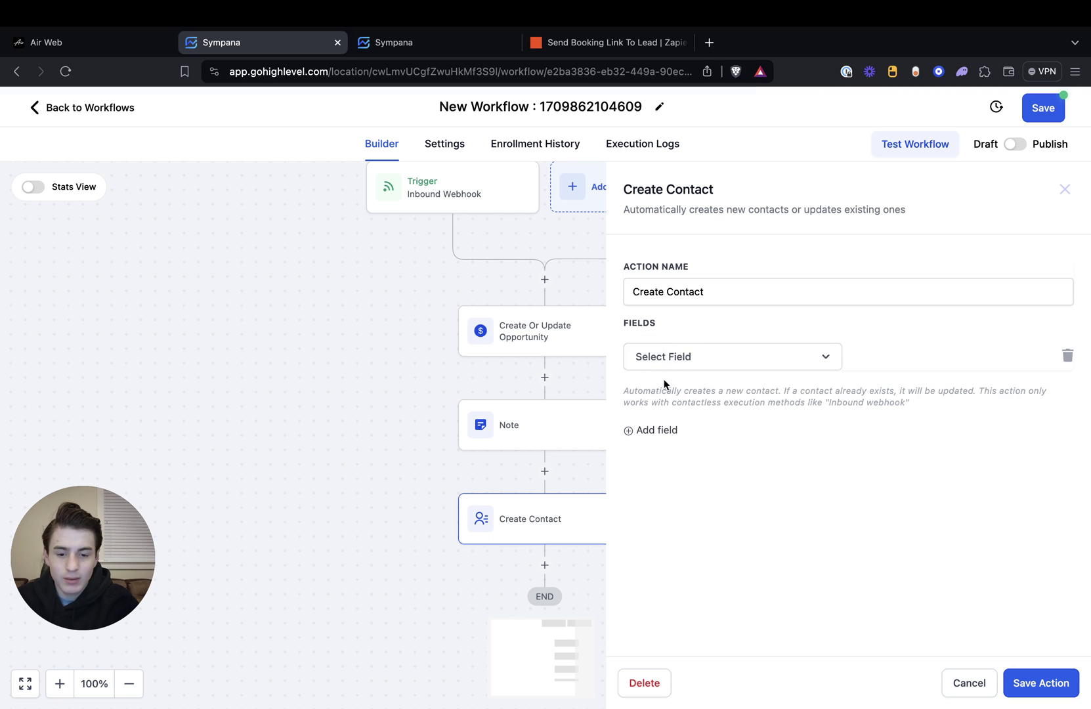
left_click(683, 356)
type("f")
key("BackSpace")
type("full")
left_click(669, 483)
left_click(872, 363)
left_click(1012, 356)
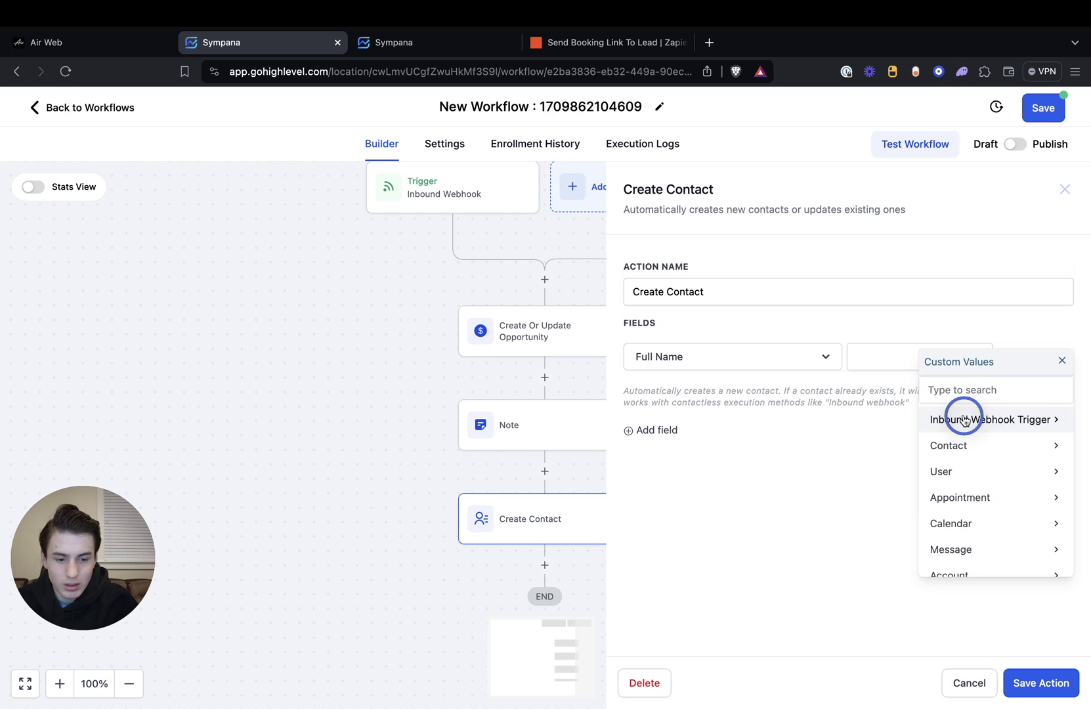
left_click(964, 418)
left_click(1002, 421)
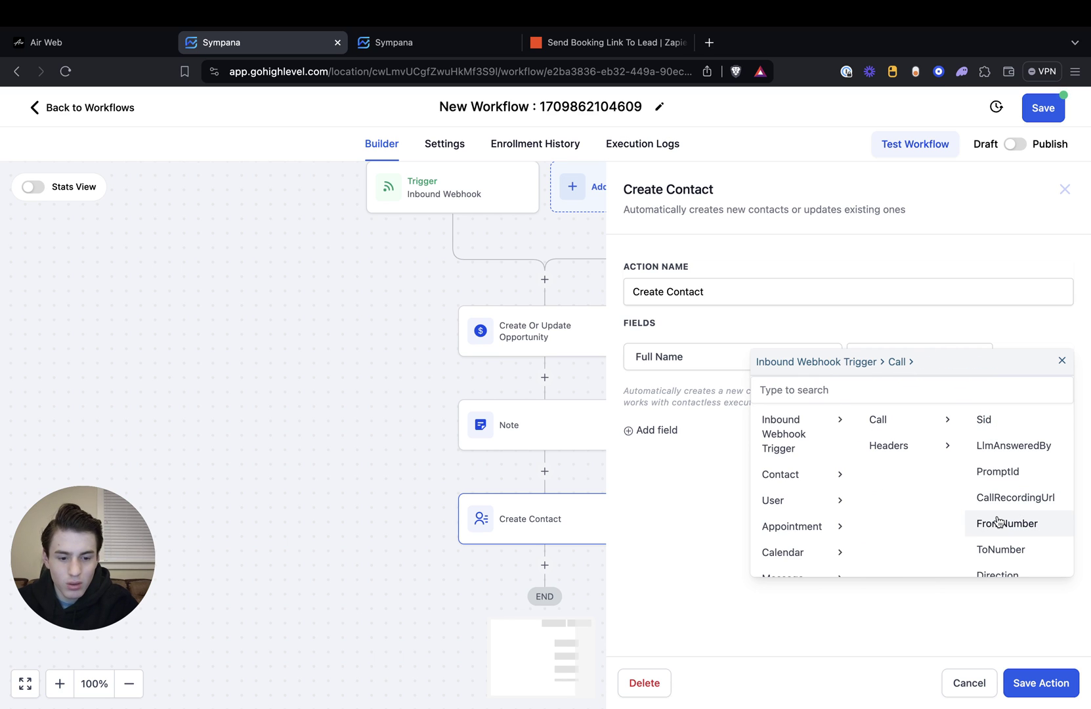
scroll(998, 522, "down", 1)
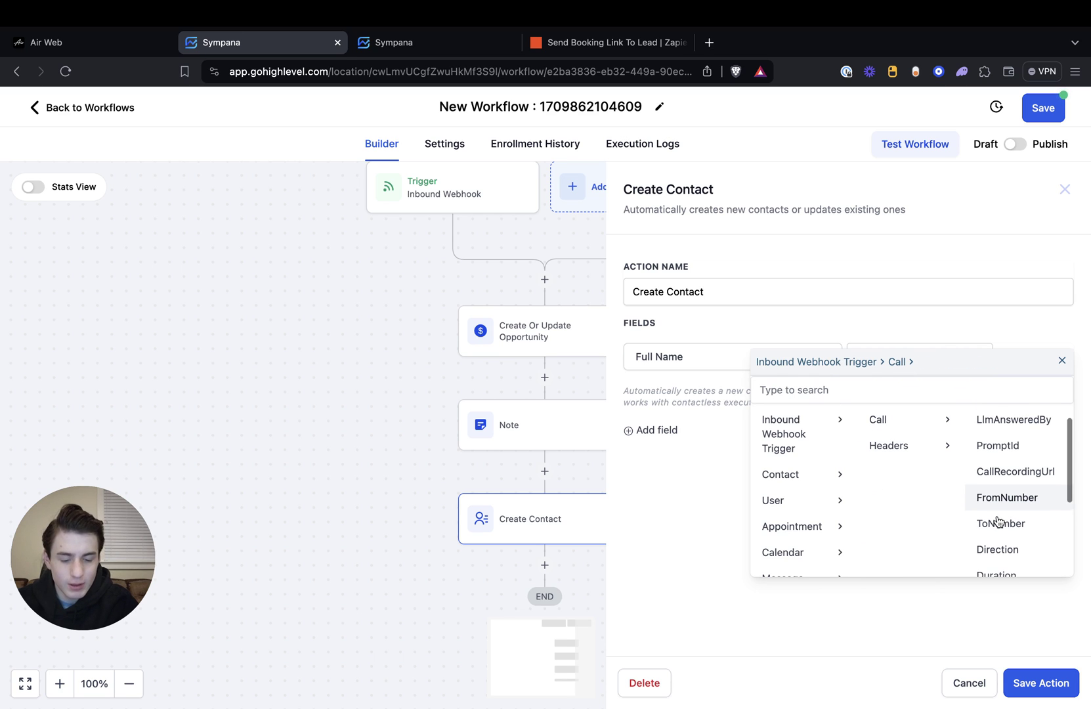
scroll(998, 522, "down", 4)
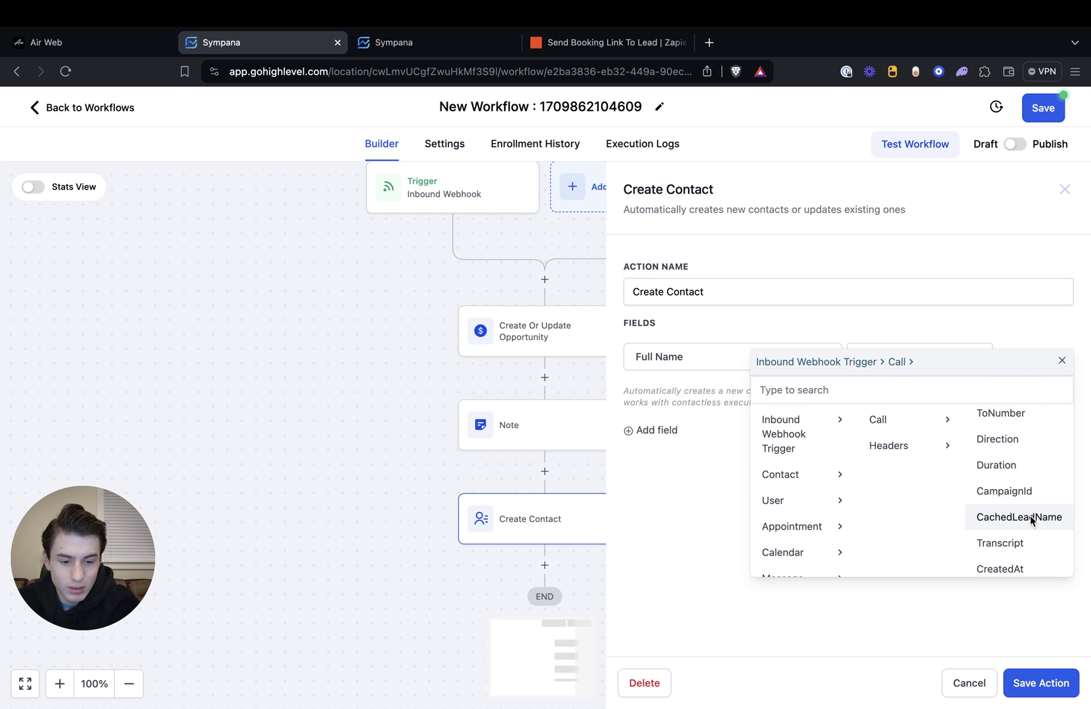
left_click(1031, 519)
- Add a Phone field mapped to call.toNumber and save the Create Contact step
left_click(656, 430)
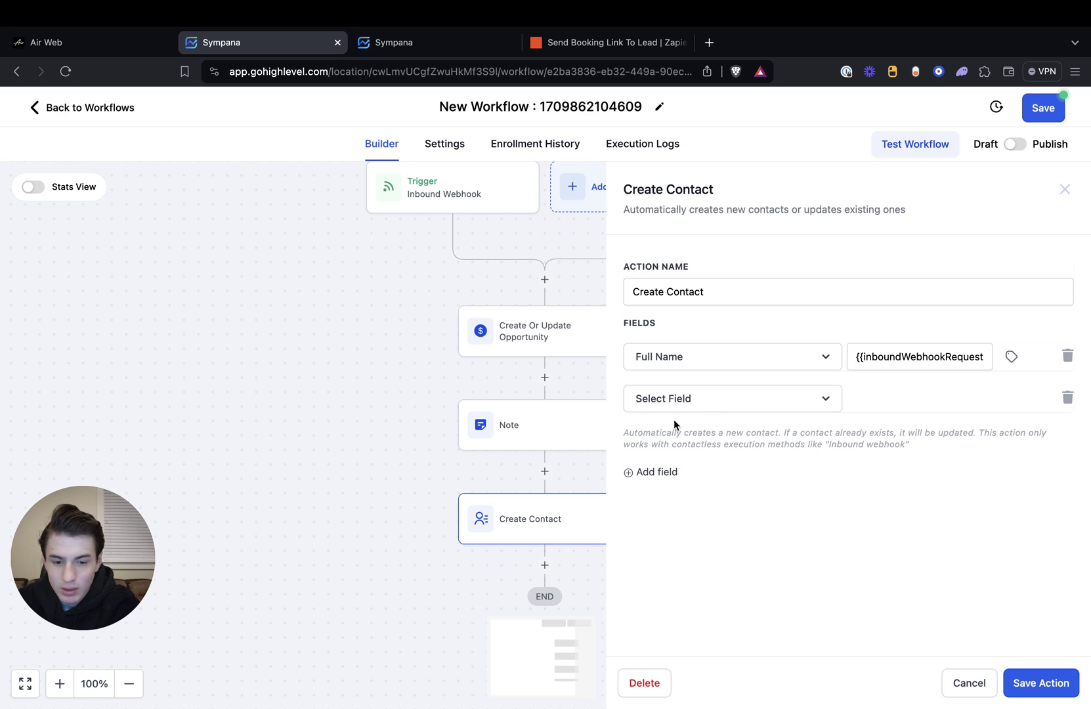
left_click(759, 404)
scroll(682, 614, "down", 1)
scroll(682, 615, "up", 2)
type("phone")
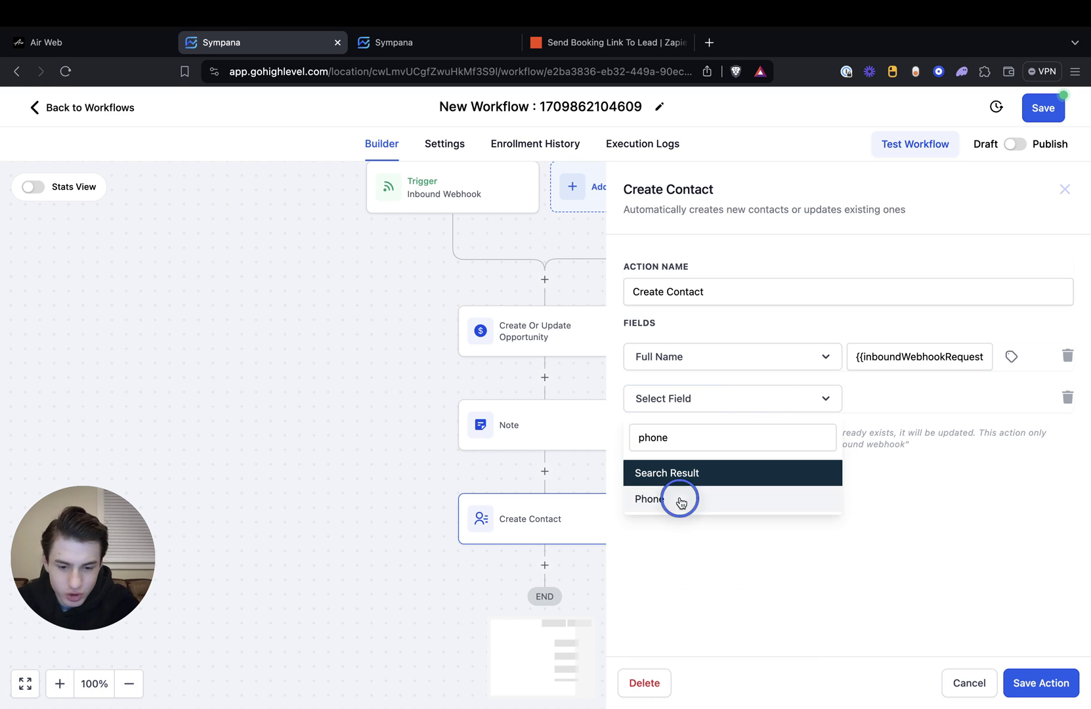
left_click(679, 499)
left_click(891, 399)
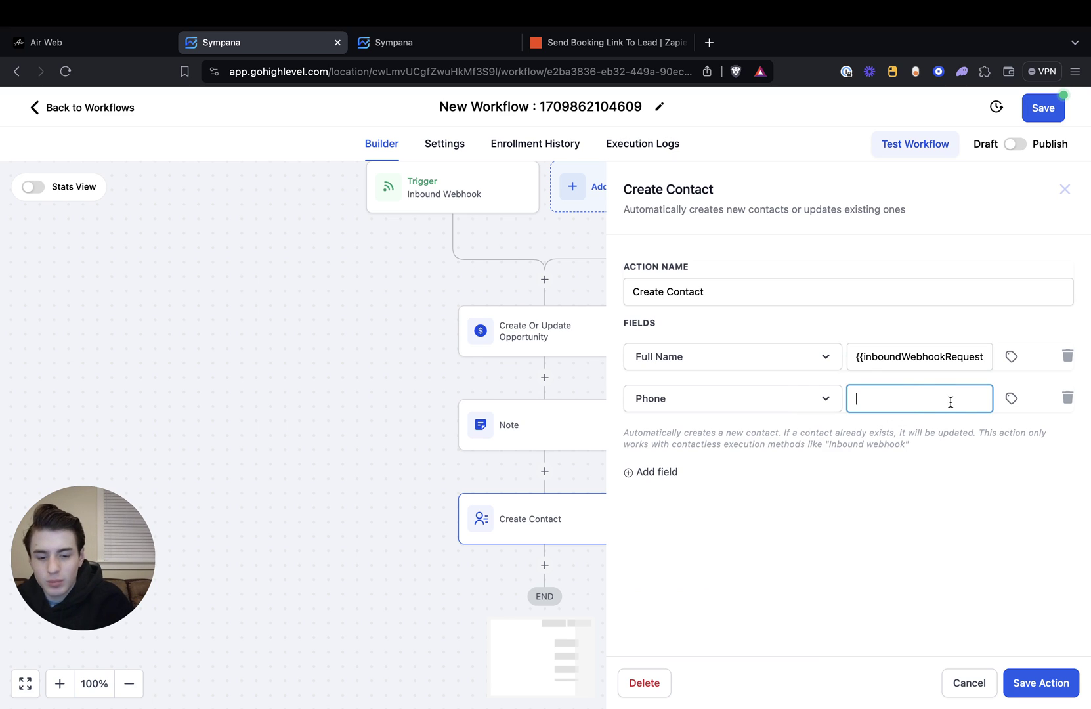
left_click(1012, 398)
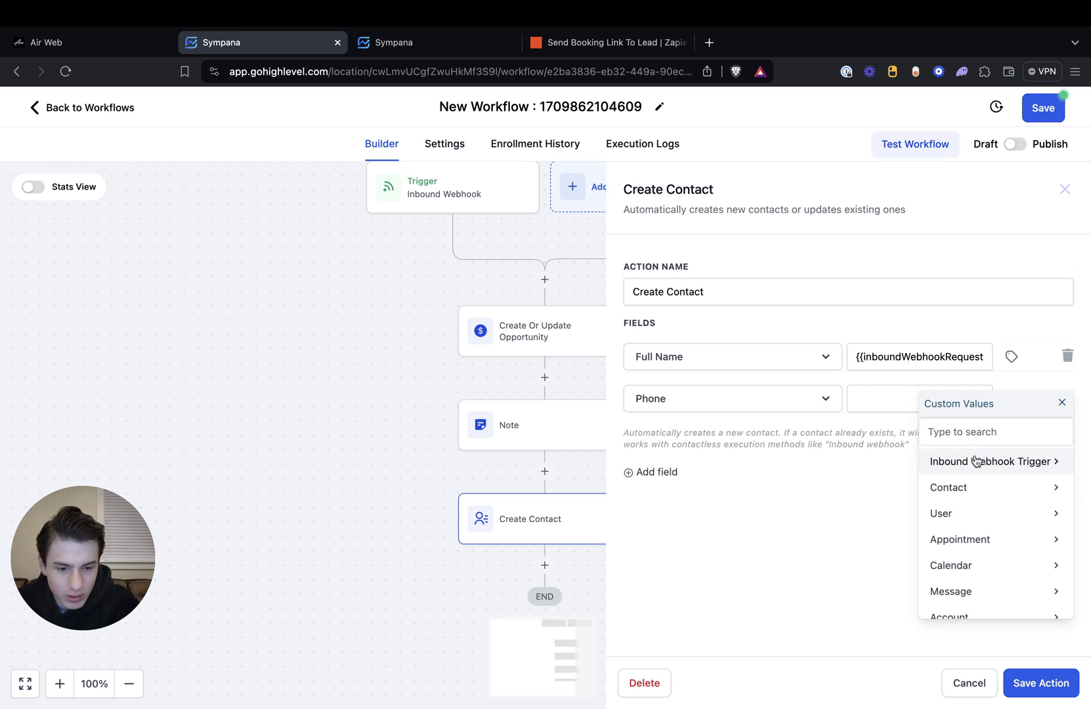
left_click(977, 457)
left_click(972, 460)
left_click(988, 590)
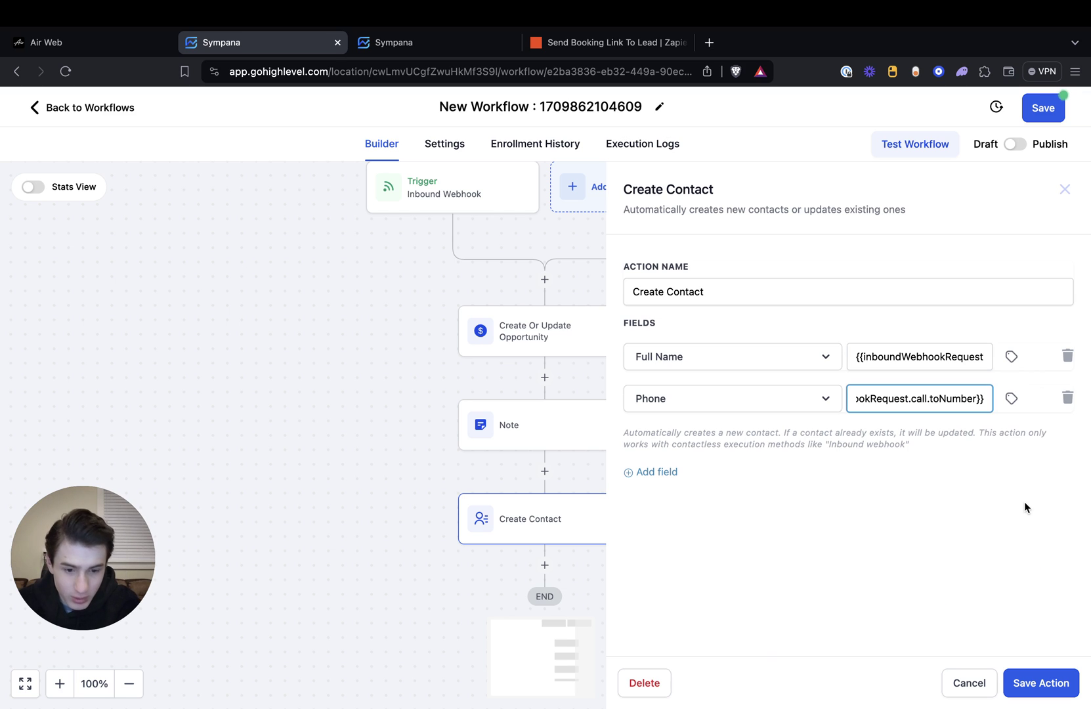
left_click(1002, 403)
left_click(999, 459)
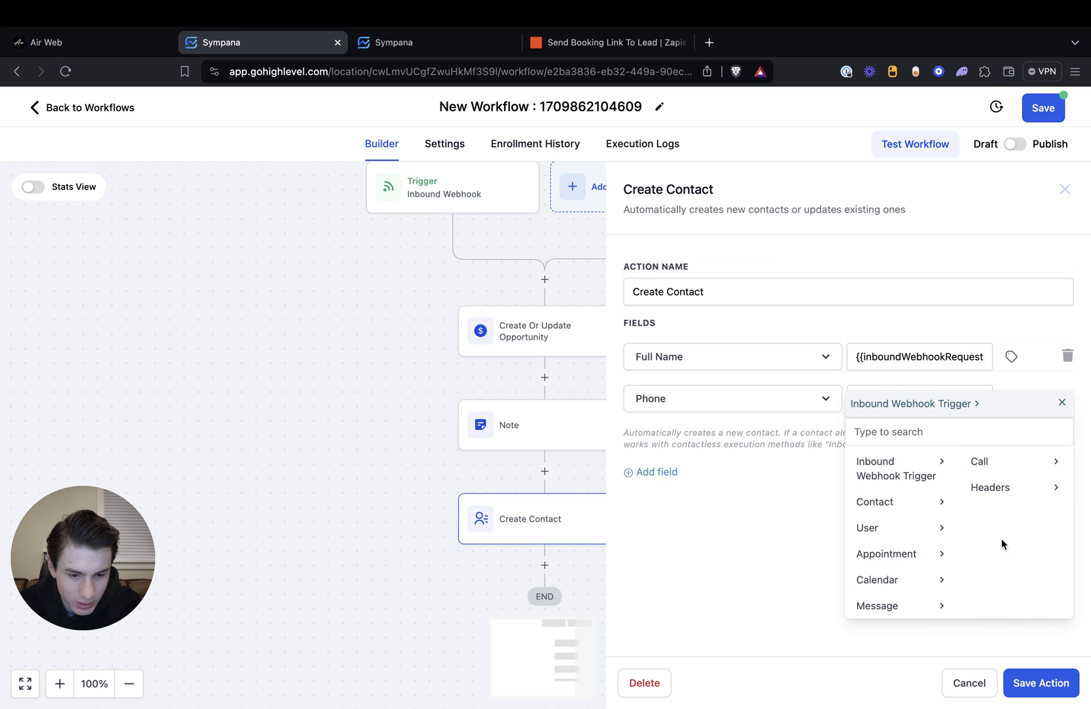
left_click(999, 463)
scroll(1019, 555, "down", 2)
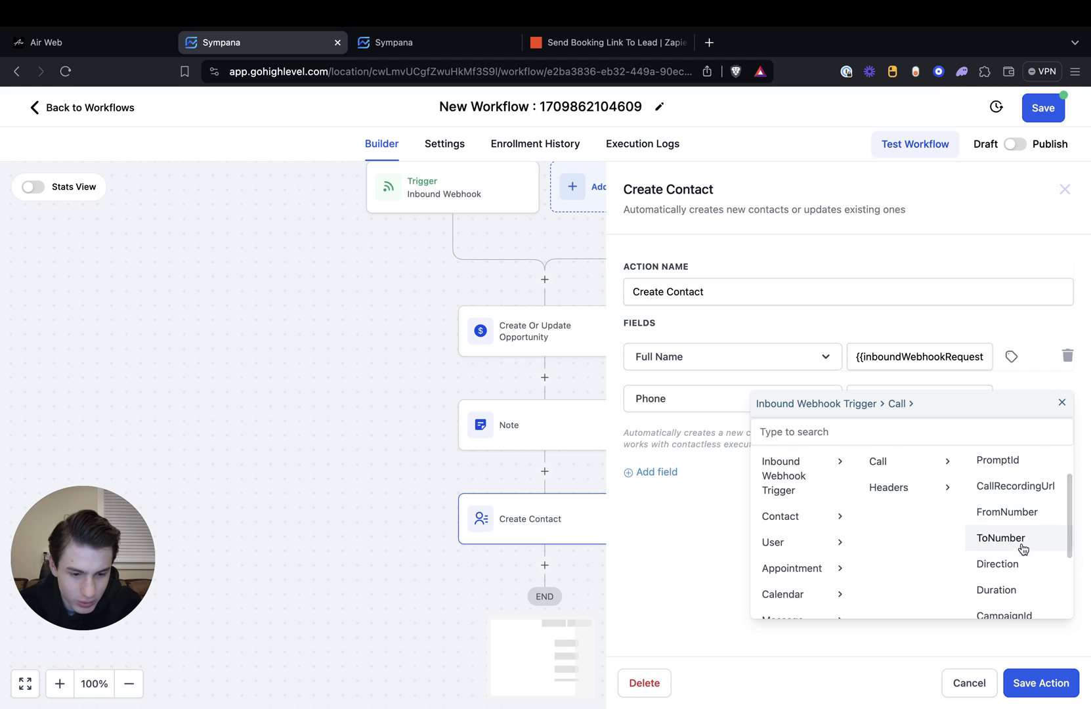
left_click(1022, 547)
left_click(1020, 682)
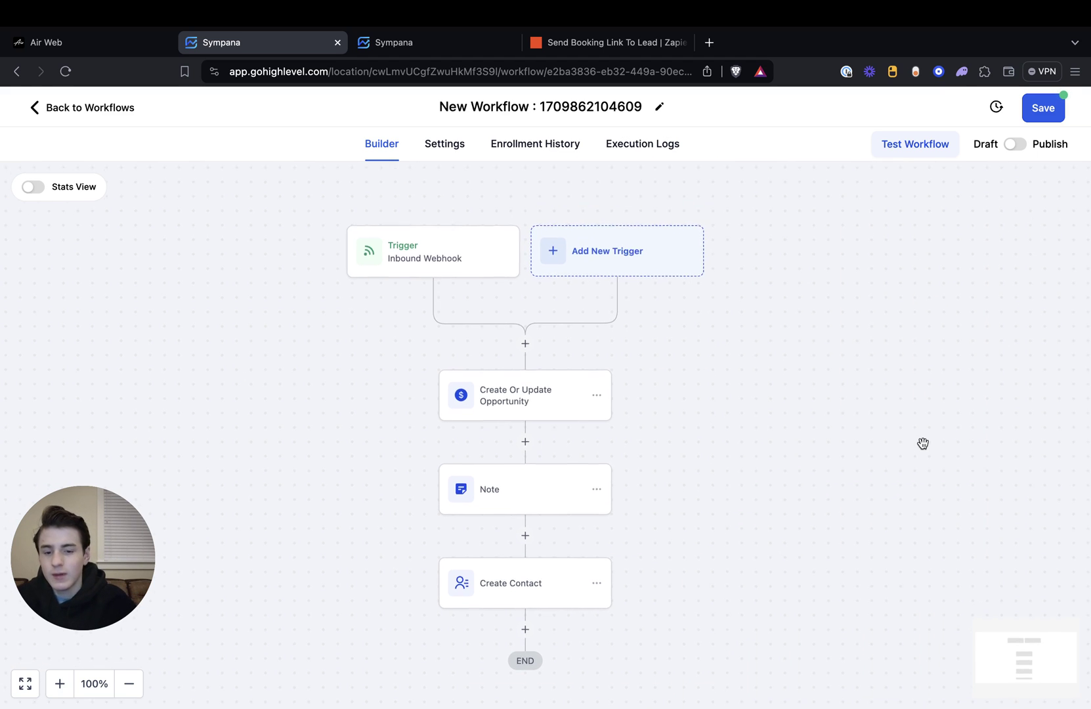
left_click(537, 107)
- Retitle the workflow 'Air Ai Transcript Call 1', save it, and dismiss the Saved notice
triple_click(537, 108)
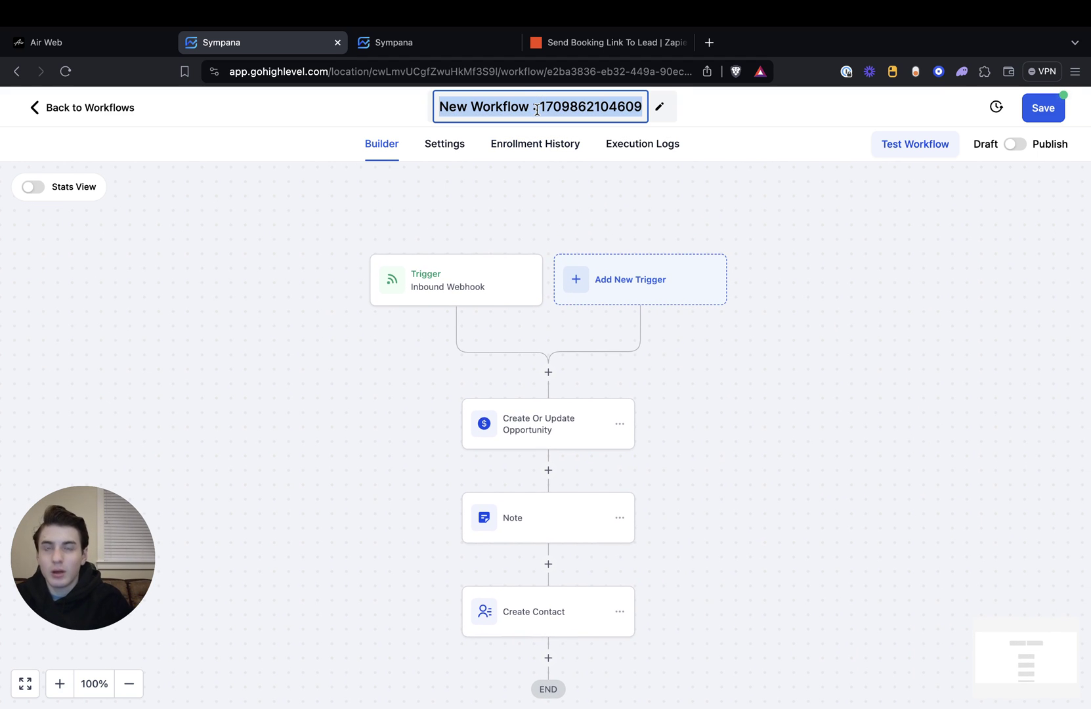
type("Air Ai Trans")
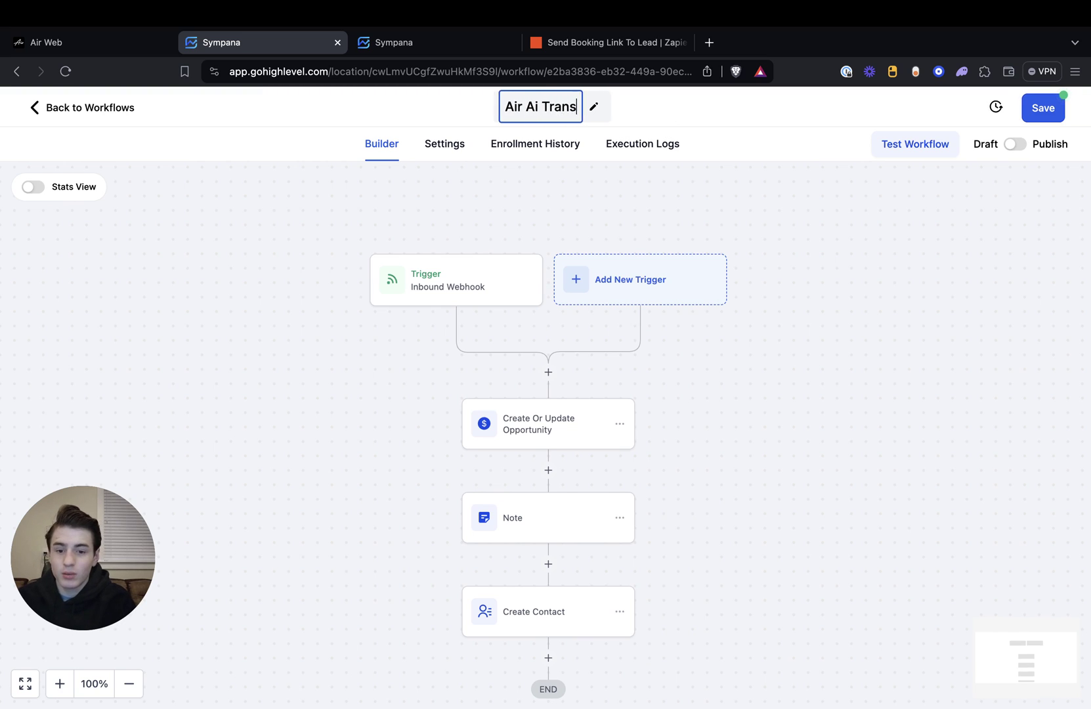
type("cript Call 1")
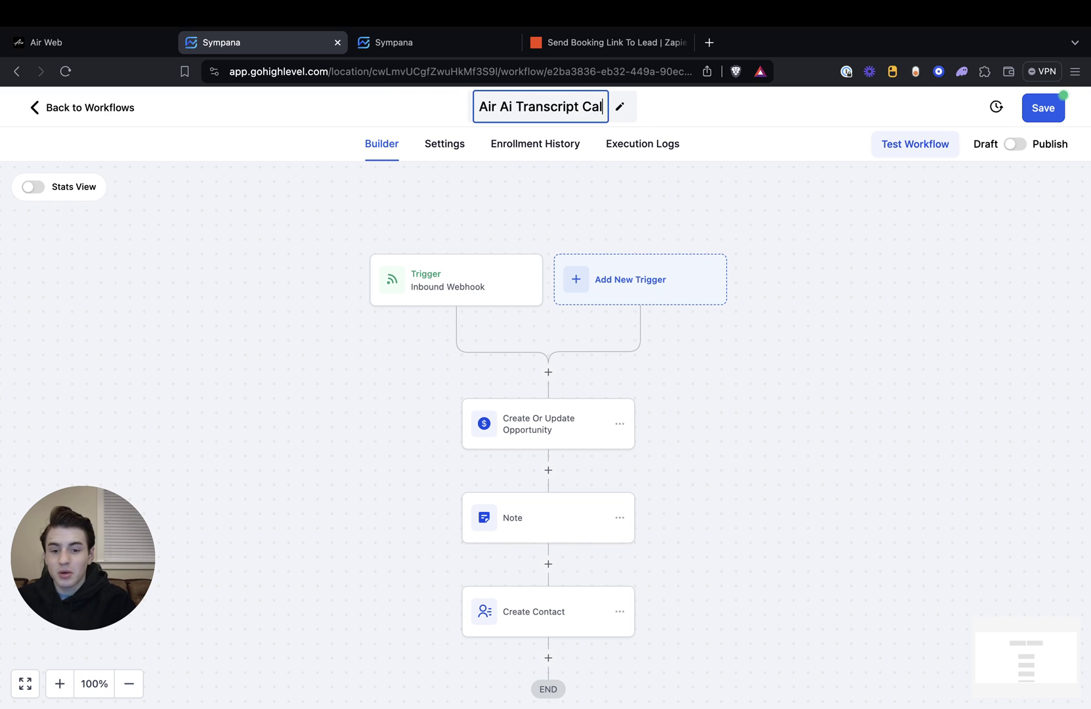
left_click(1037, 119)
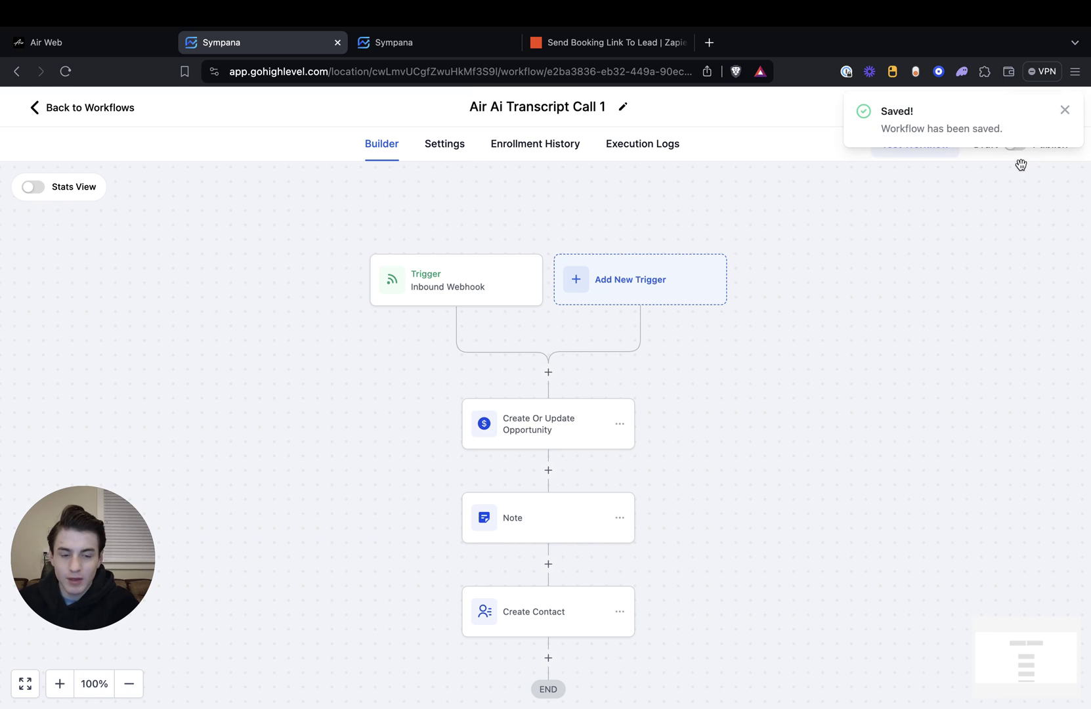
left_click(1064, 111)
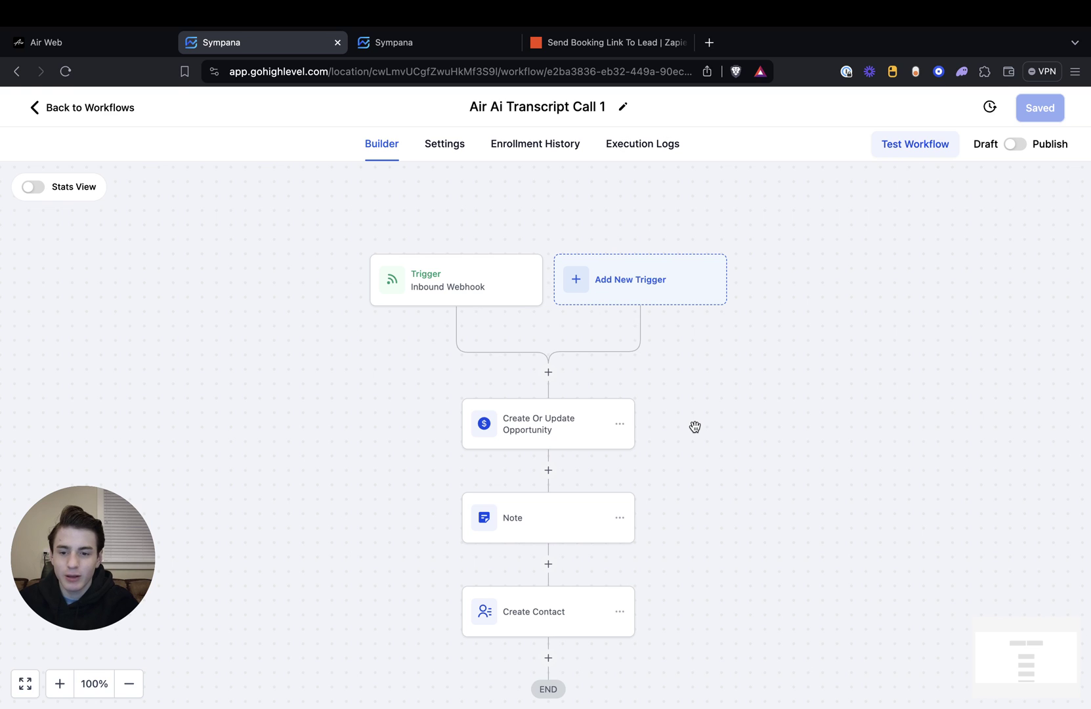
scroll(695, 427, "down", 2)
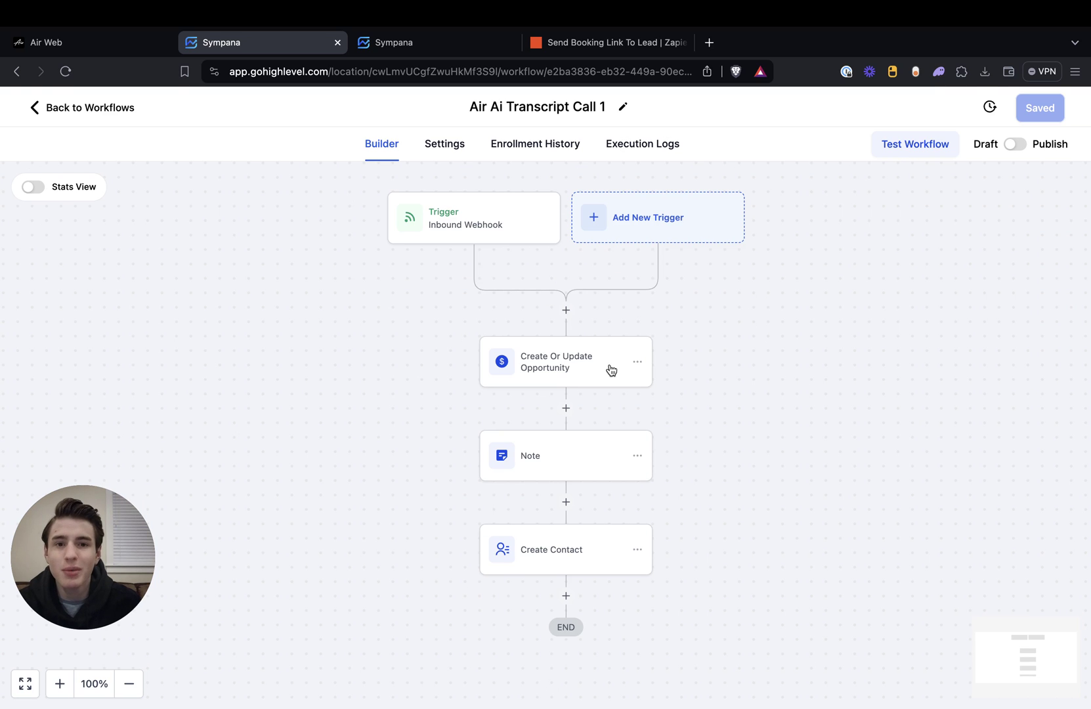